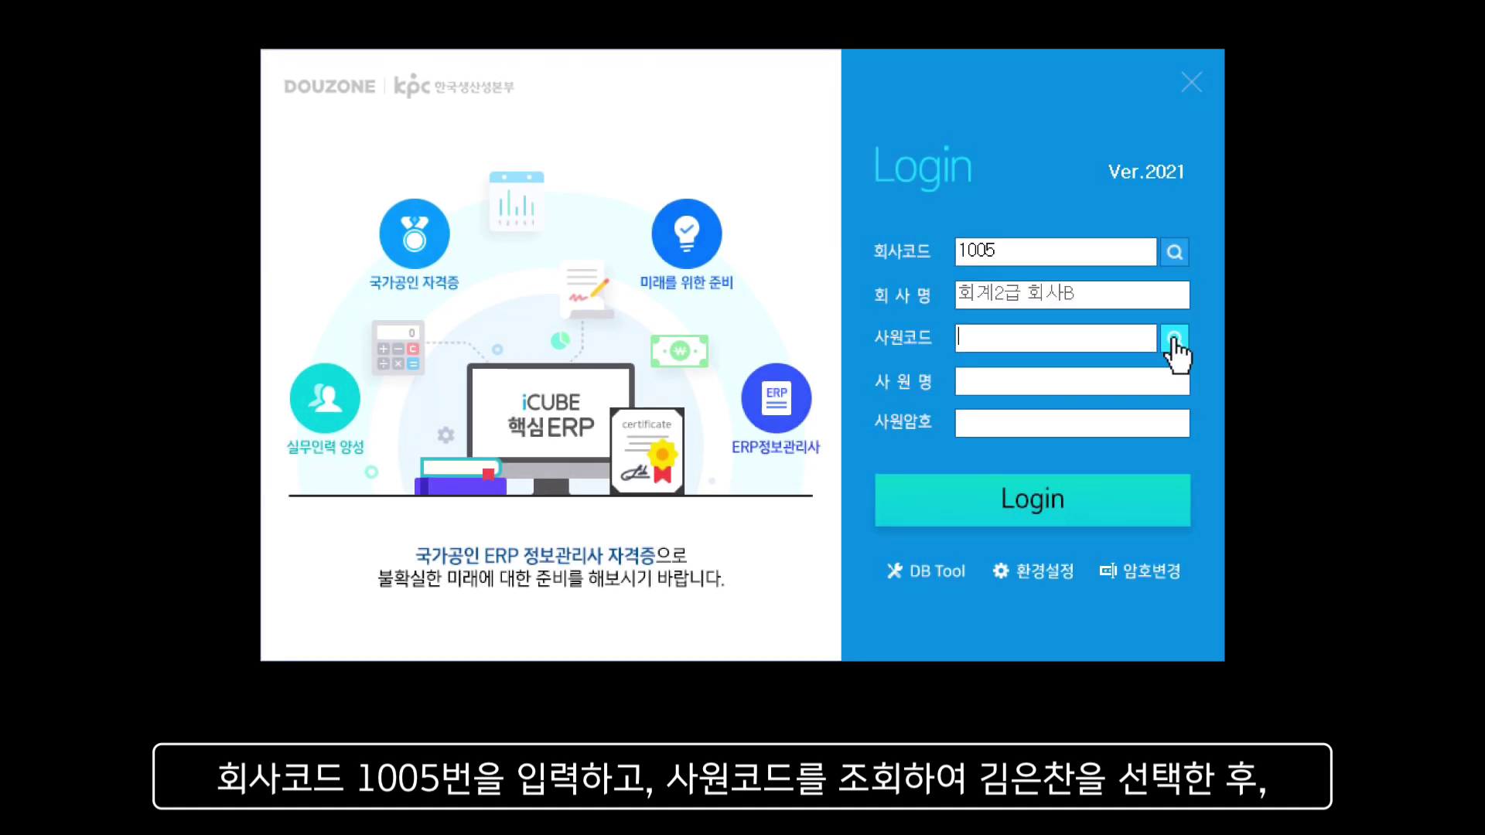
Select the first listed employee as the login user for company 1005 and log in
left_click(1169, 337)
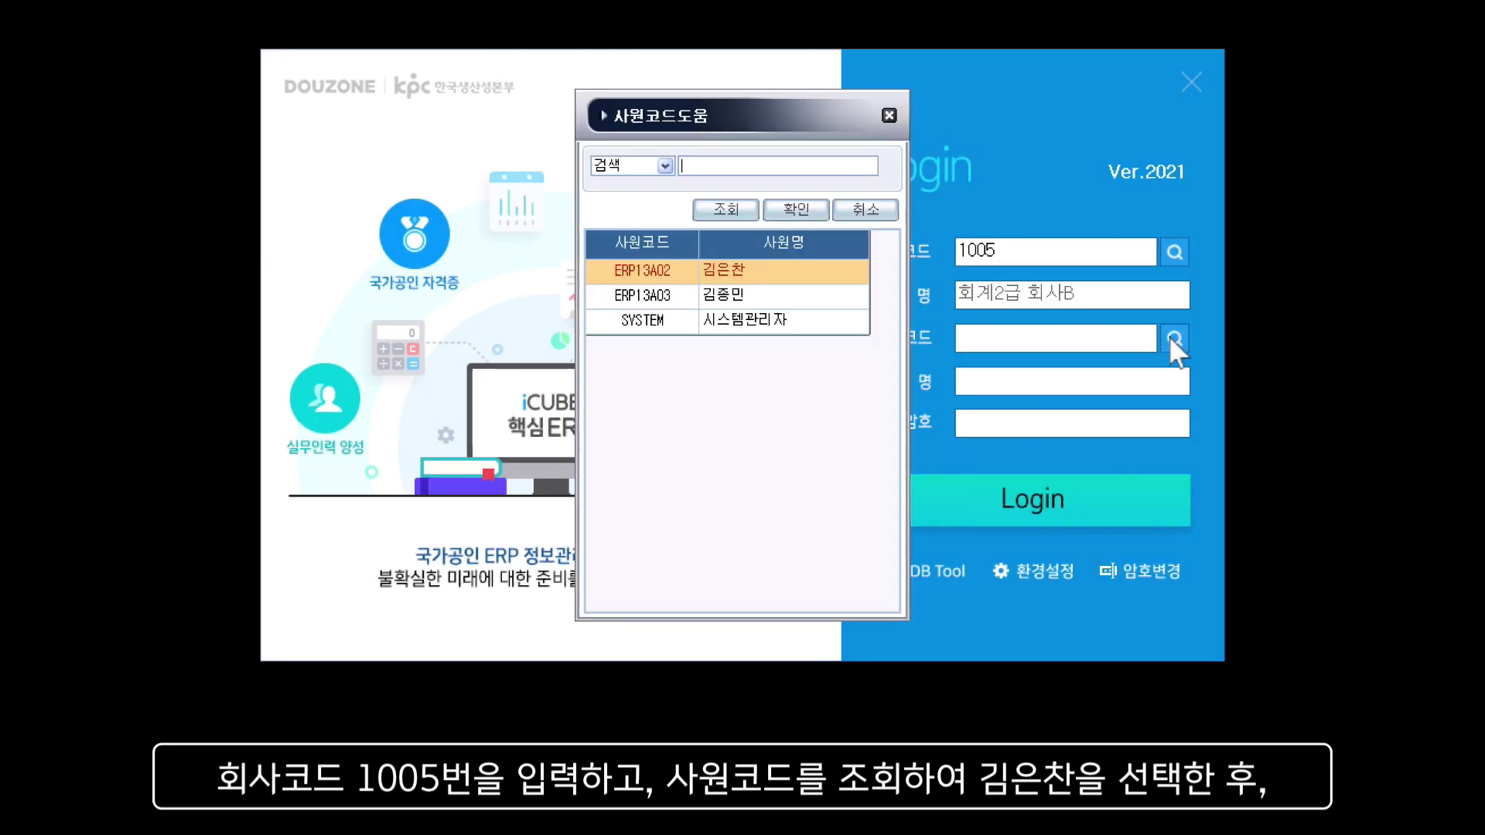
double_click(847, 272)
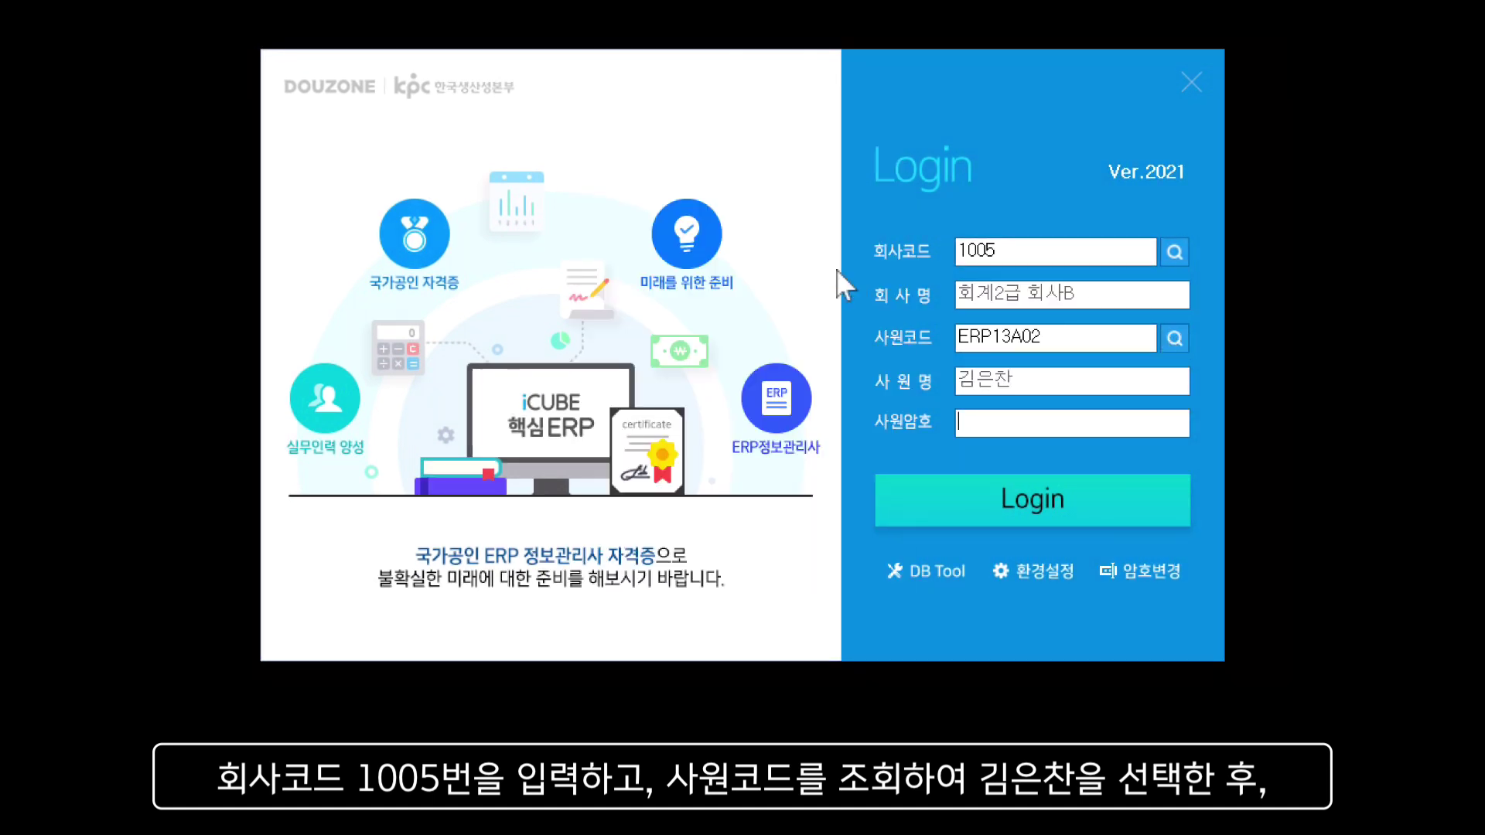
left_click(998, 514)
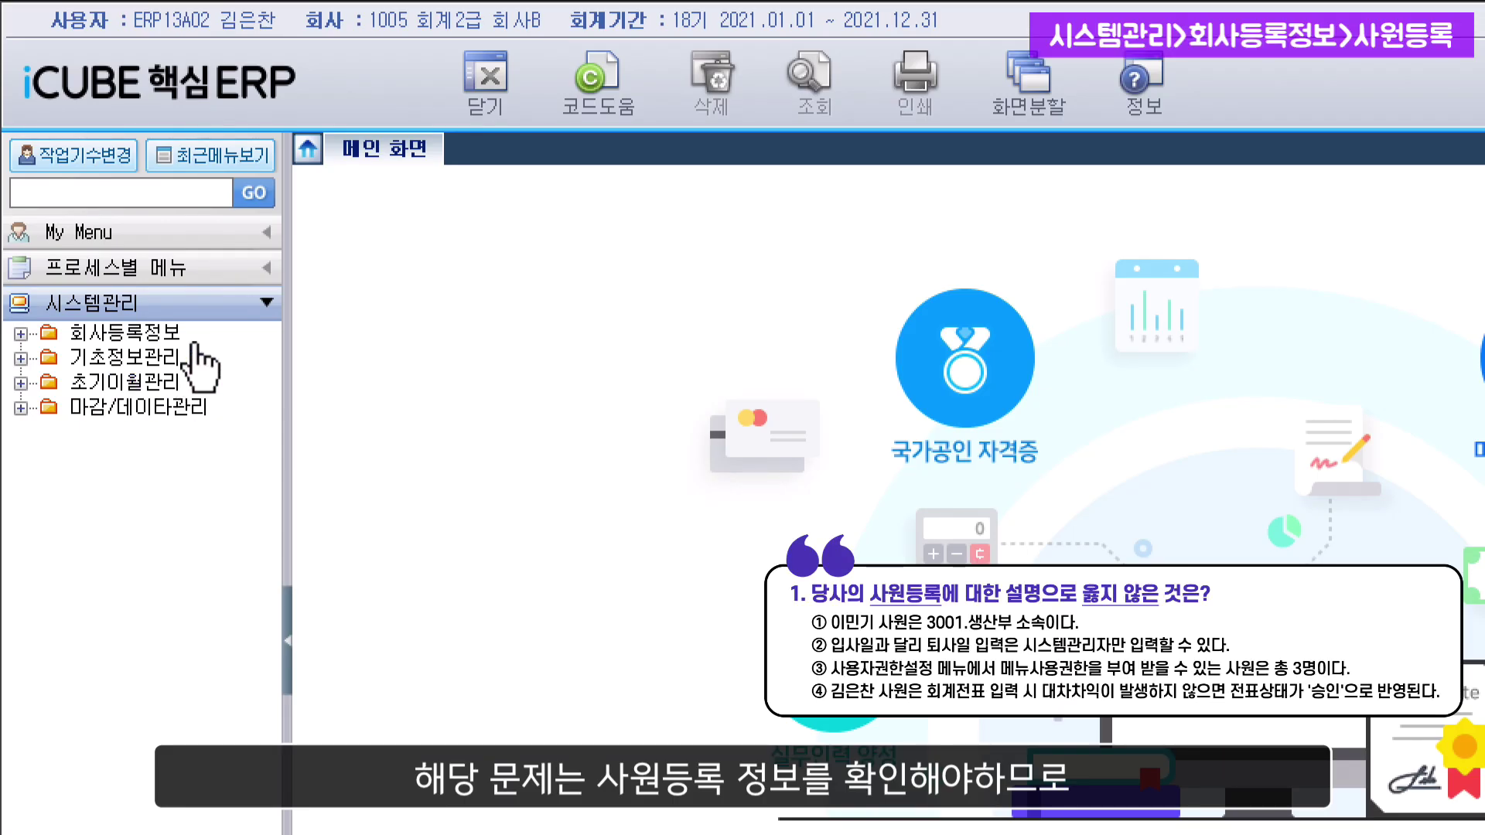
Open the 사원등록 screen under 회사등록정보 in 시스템관리
double_click(155, 332)
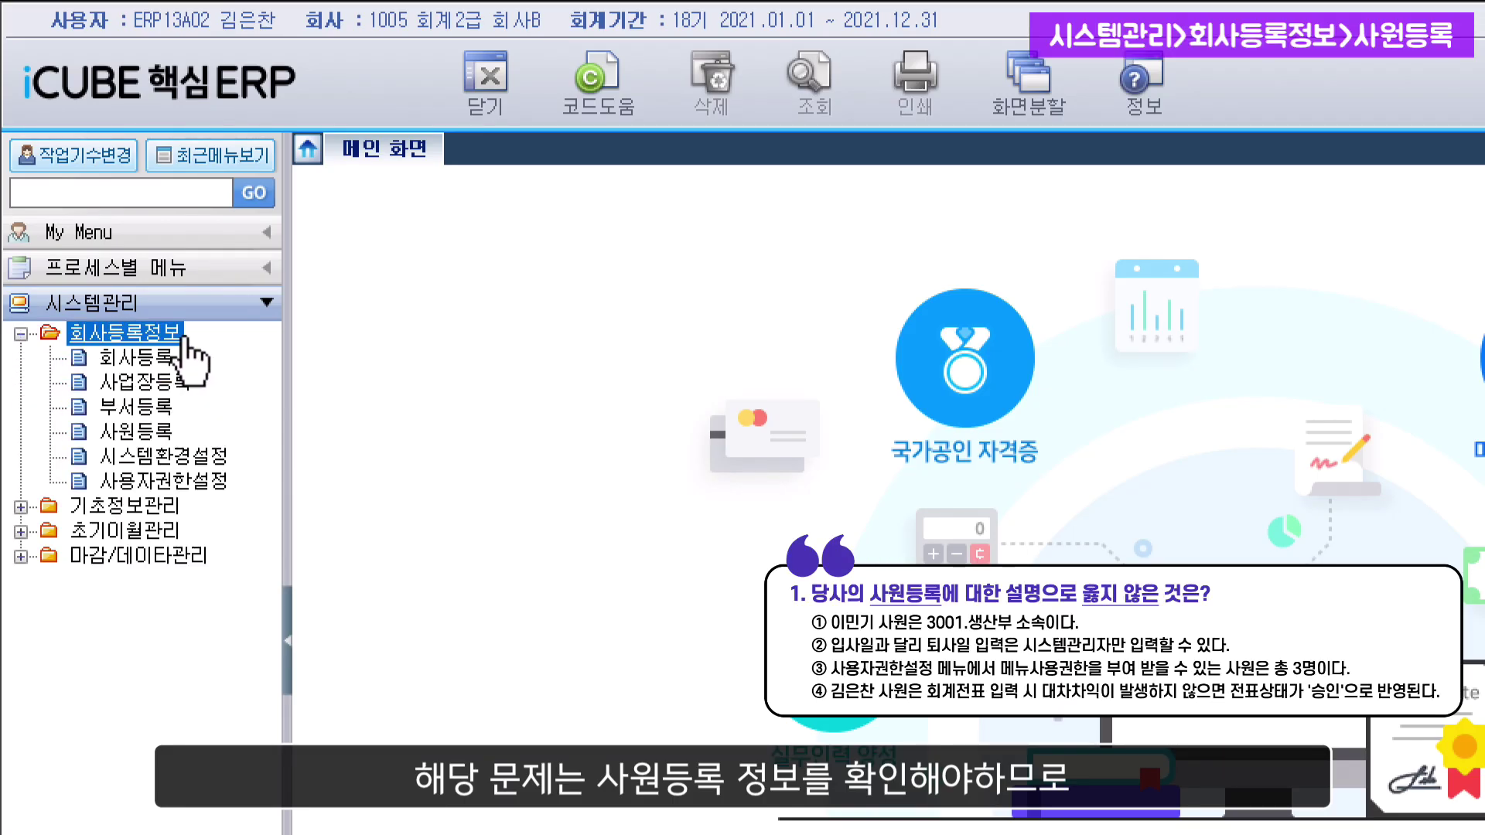
left_click(184, 431)
double_click(186, 433)
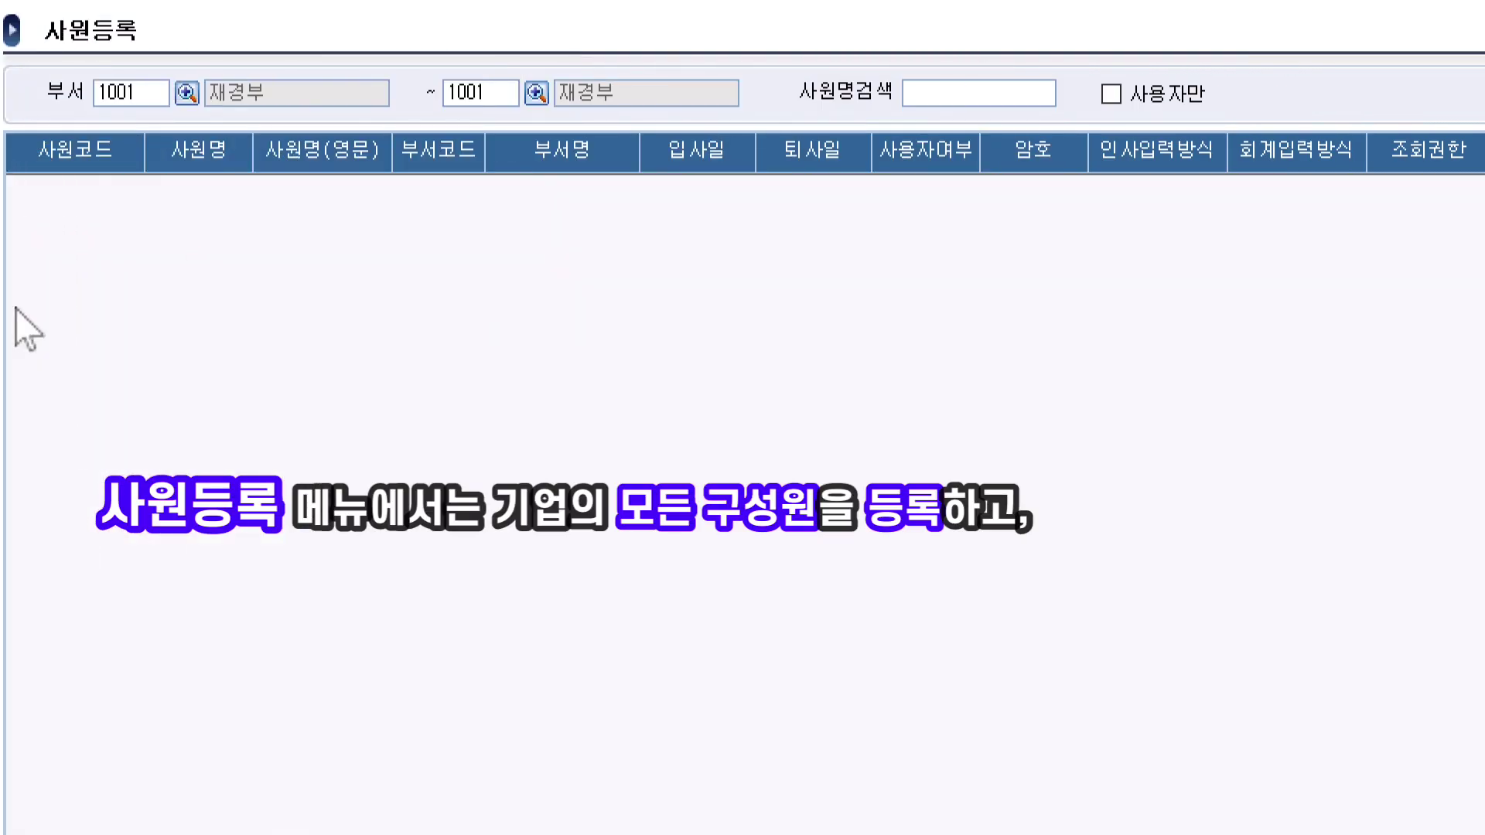
Clear both ends of the 부서 range and retrieve the employees of all departments
left_click(155, 95)
key("BackSpace")
left_click(497, 96)
key("BackSpace")
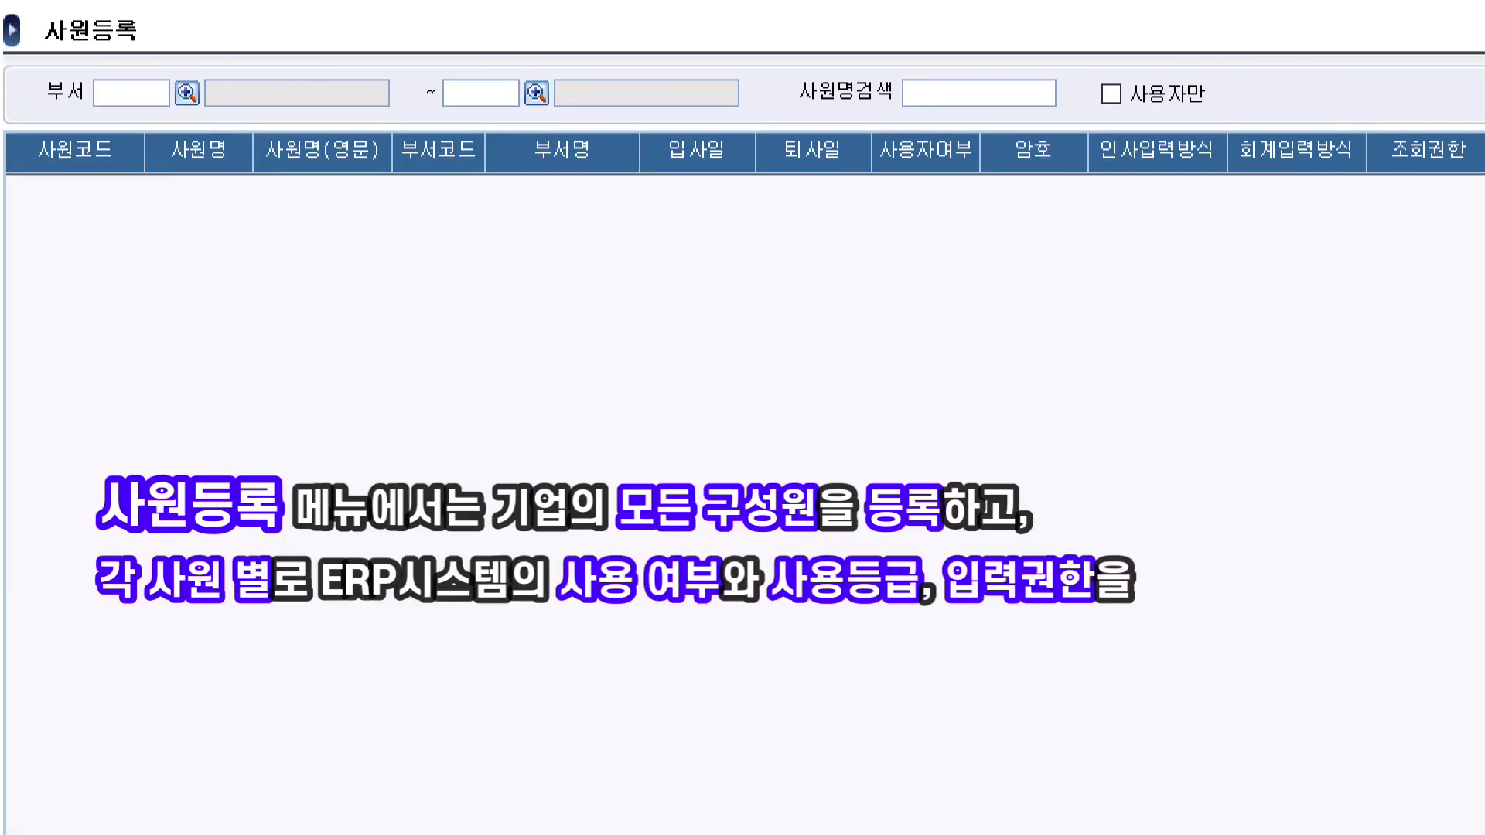
key("Return")
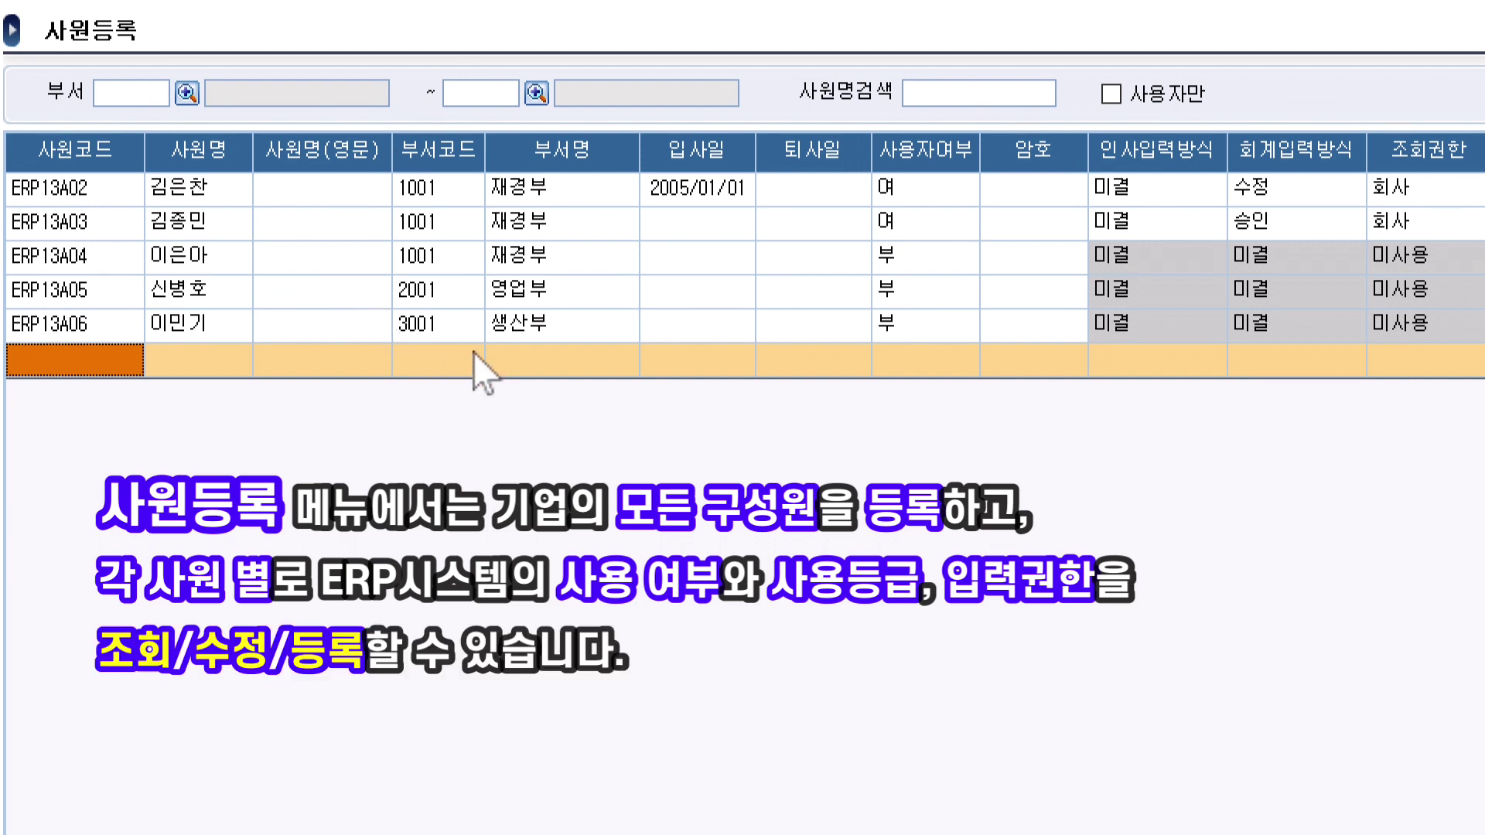
Check the last listed employee's department and test whether the 입사일 and 퇴사일 cells accept input for other employees
left_click(648, 327)
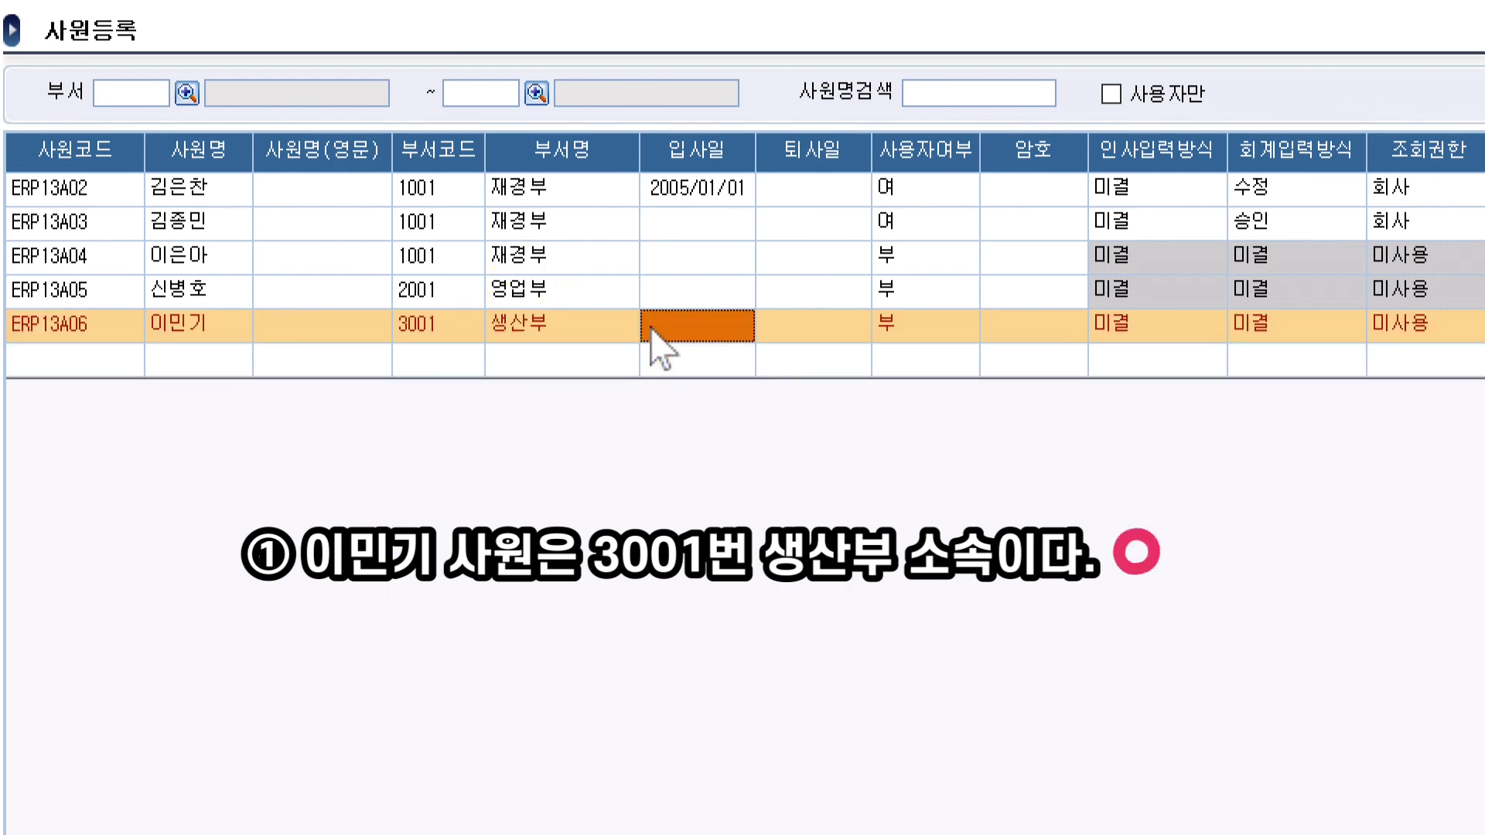
left_click(680, 224)
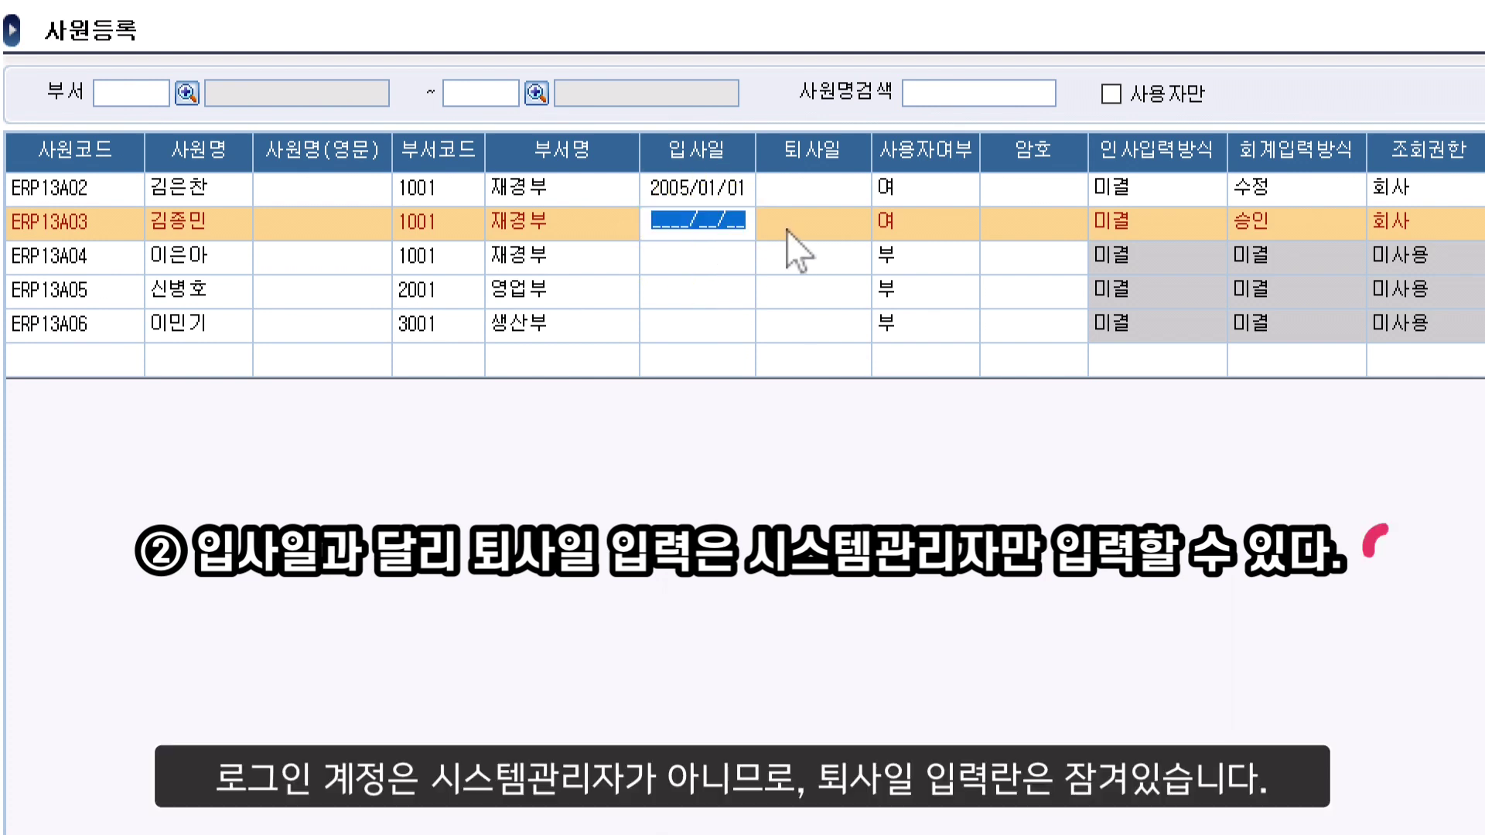
left_click(808, 224)
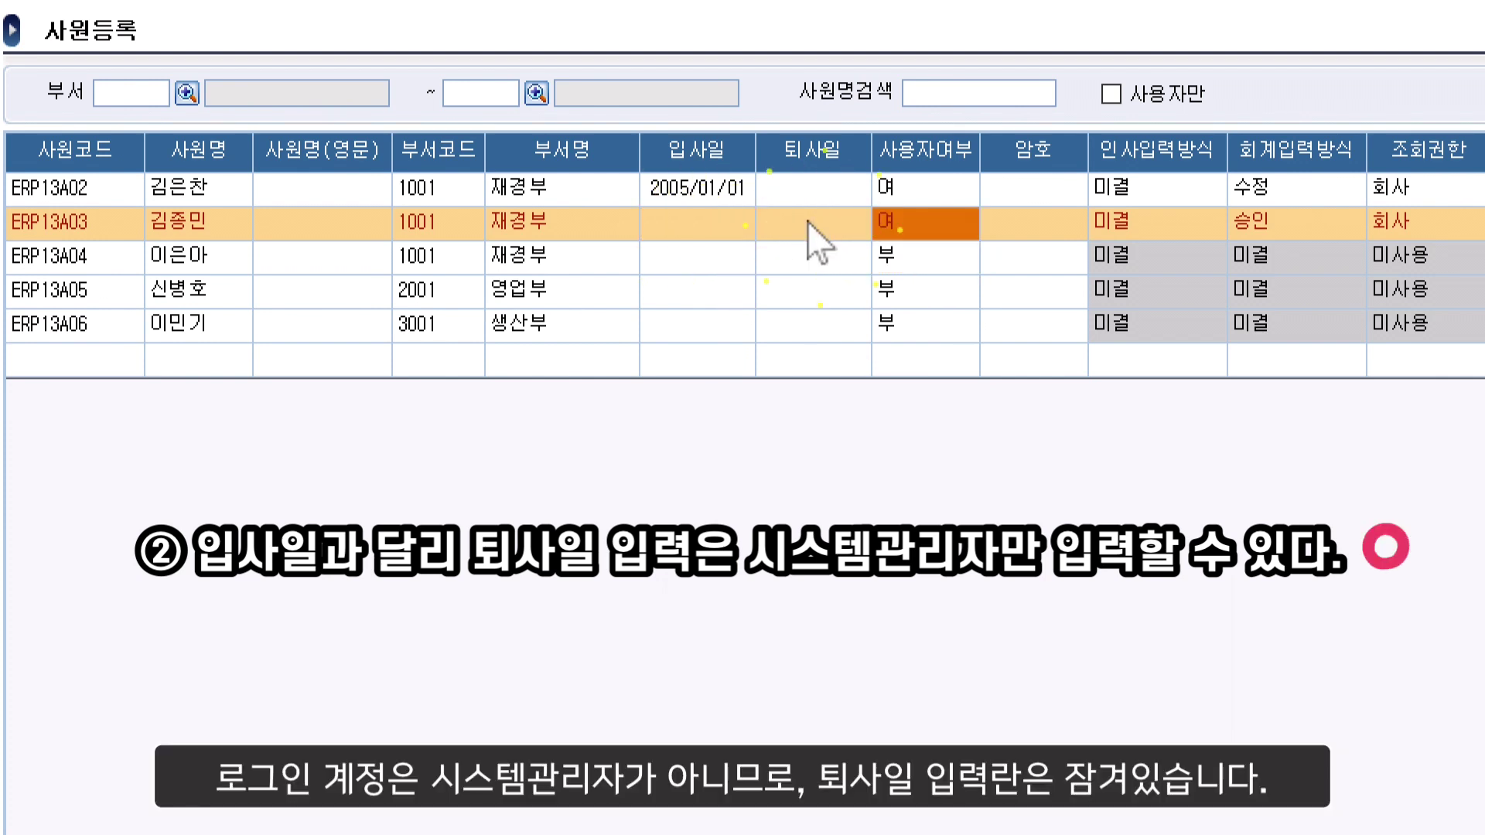
left_click(807, 255)
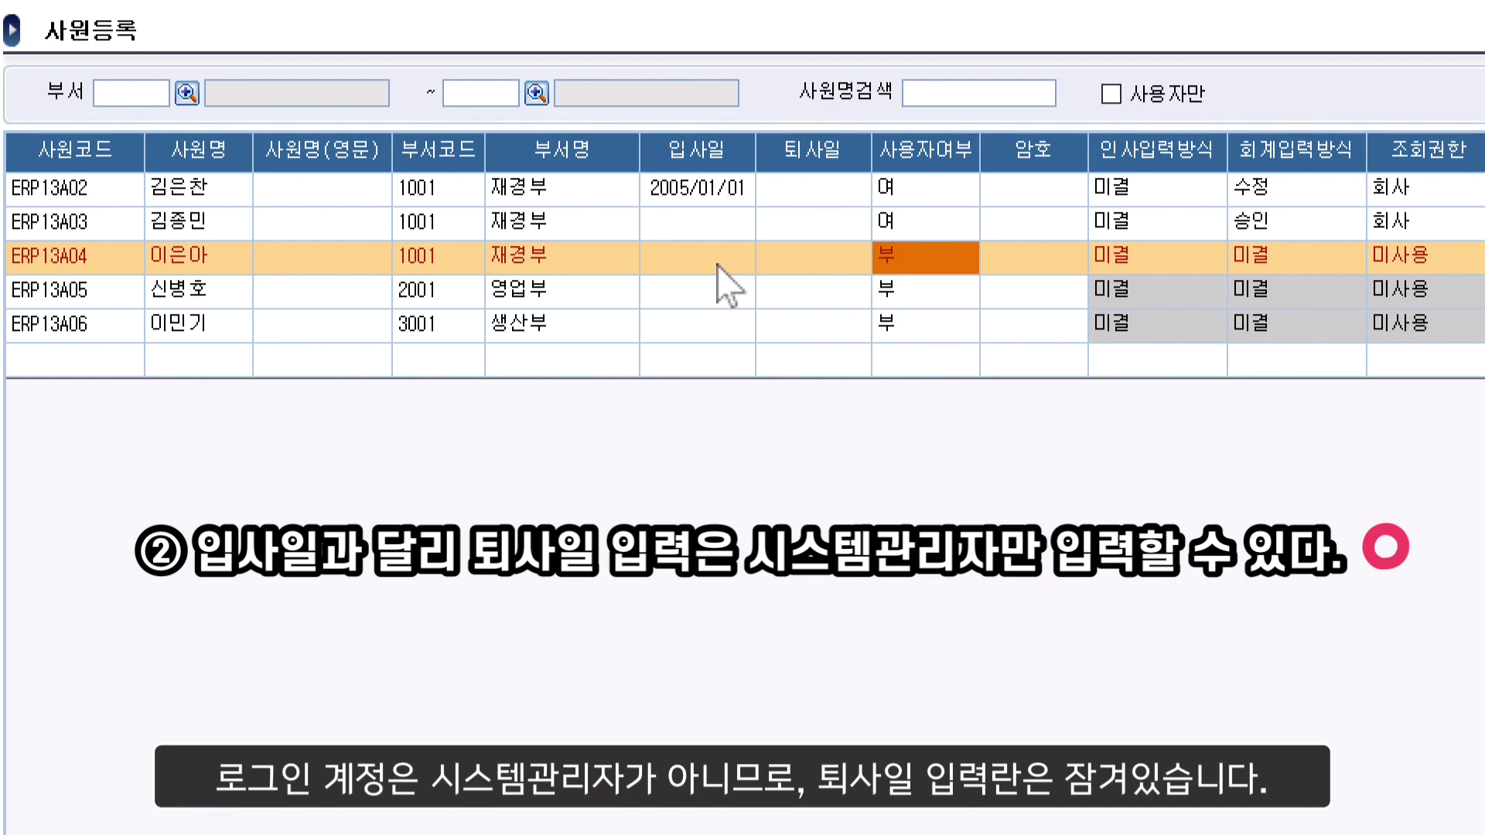
left_click(717, 264)
left_click(815, 270)
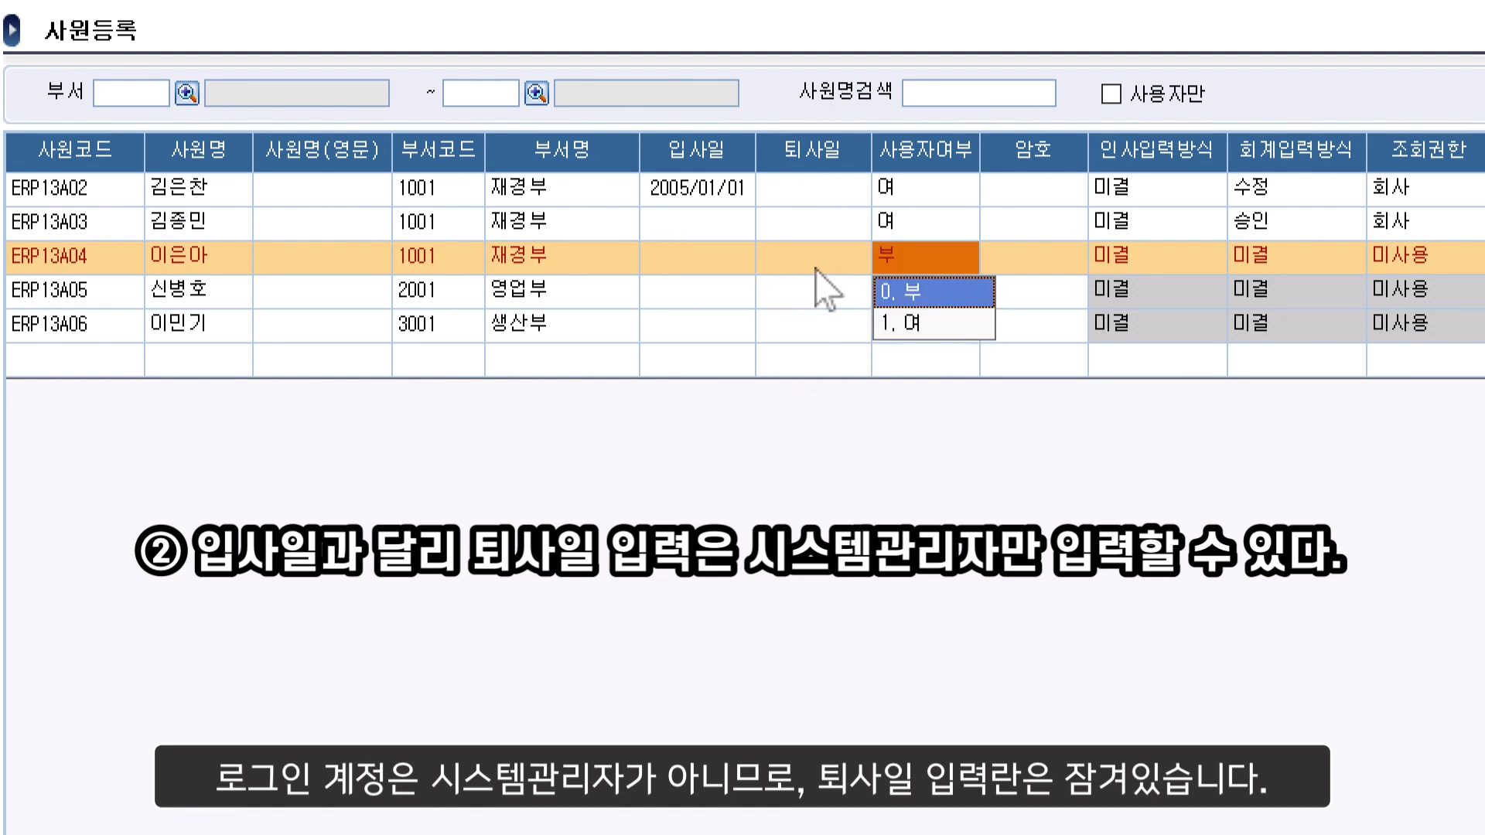
left_click(944, 348)
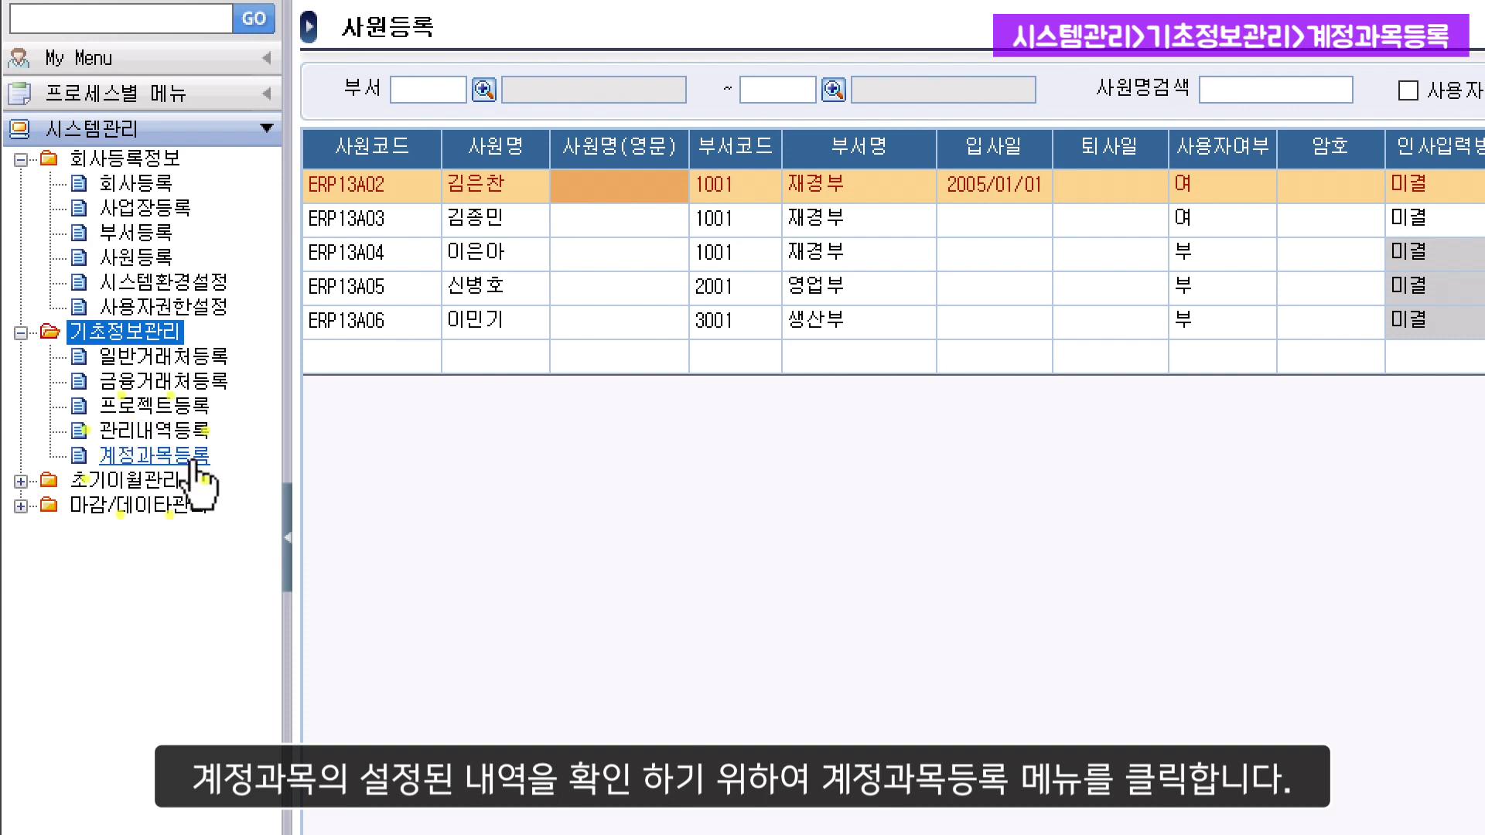
Open 계정과목등록 and check the 예산통제 setting of account 81200 여비교통비 under 판매관리비
left_click(197, 464)
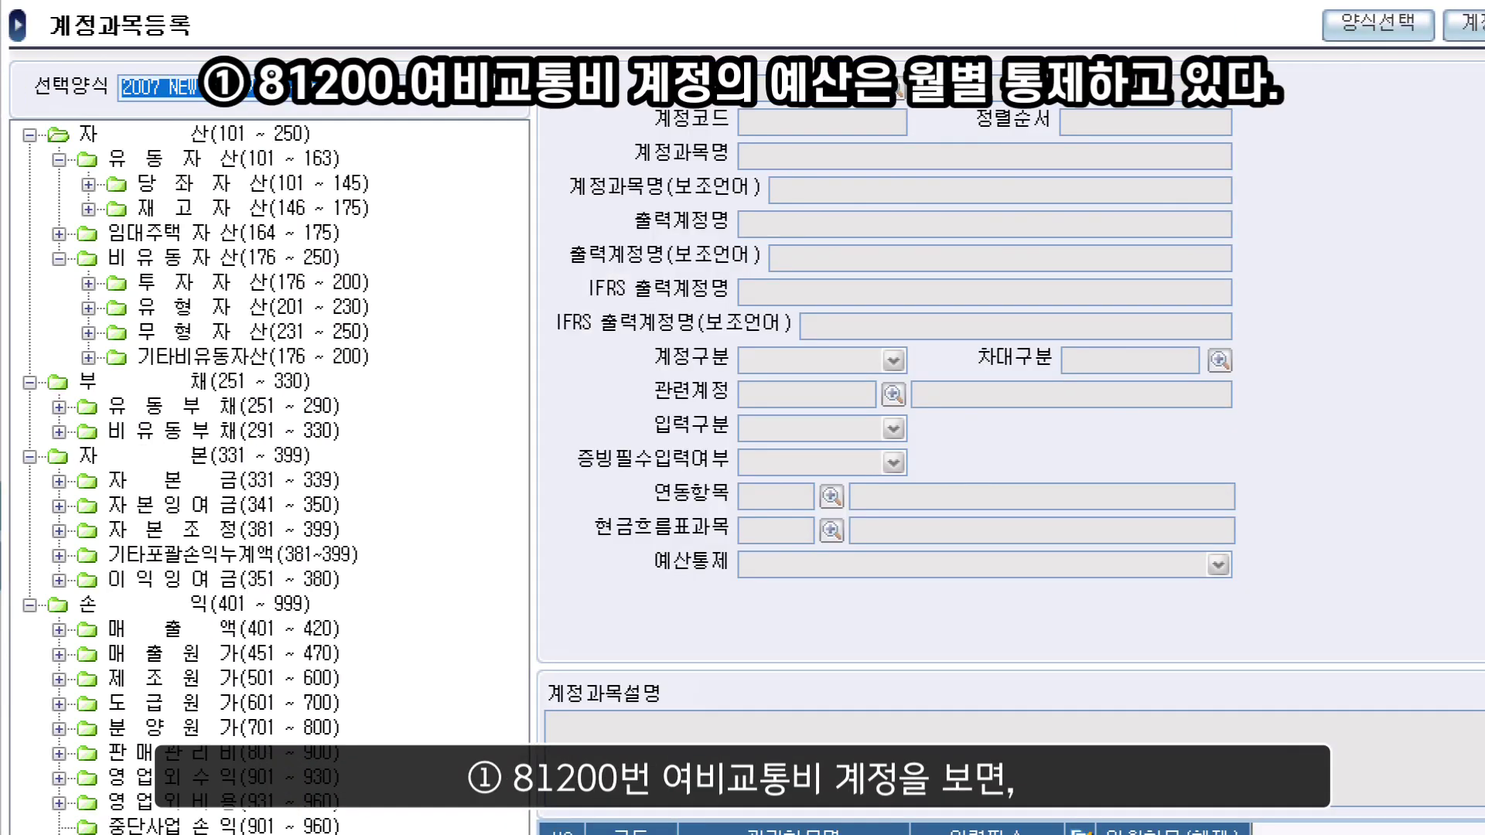
double_click(279, 754)
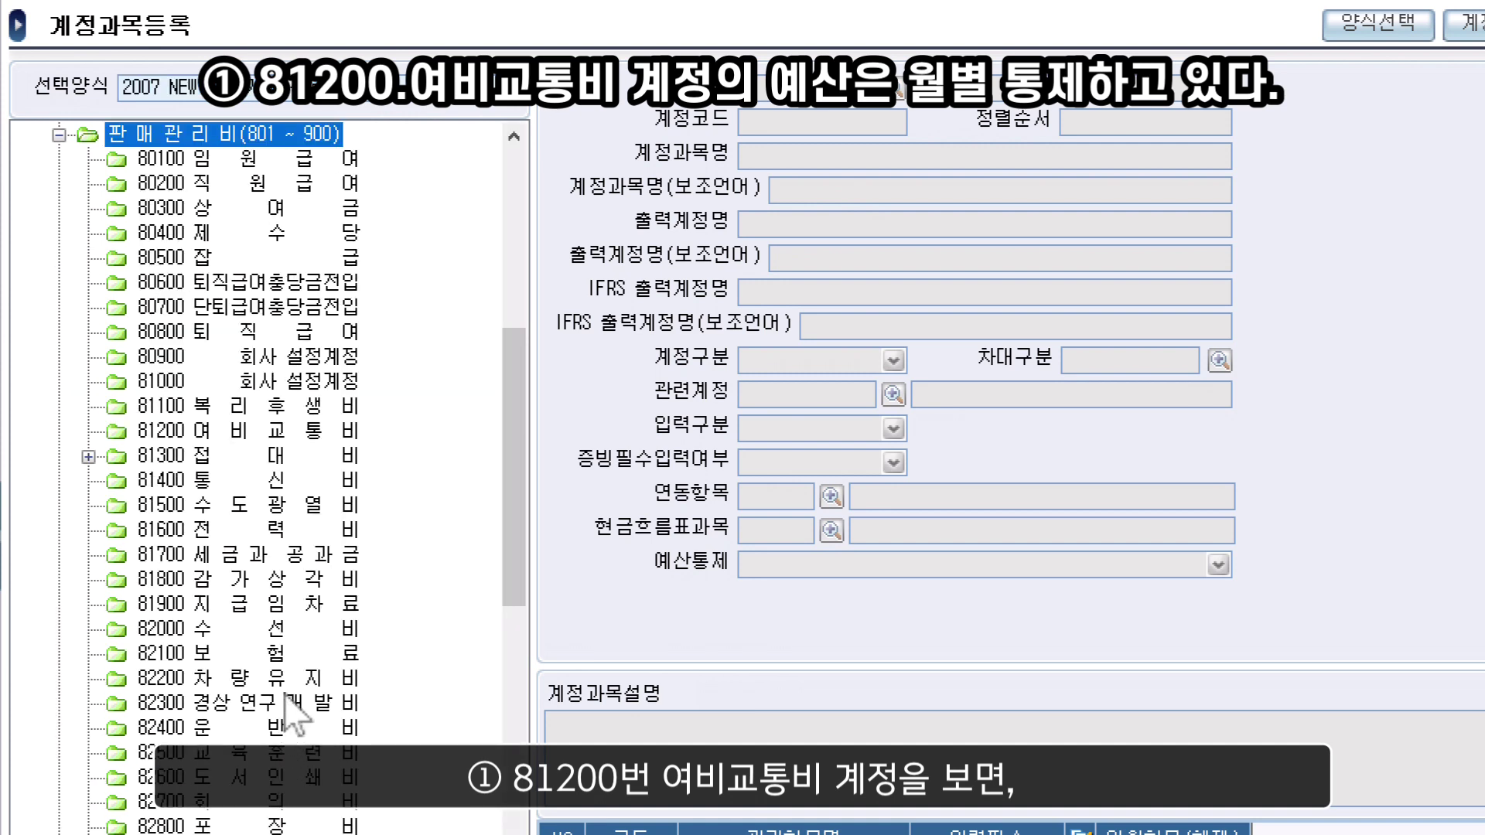
left_click(313, 438)
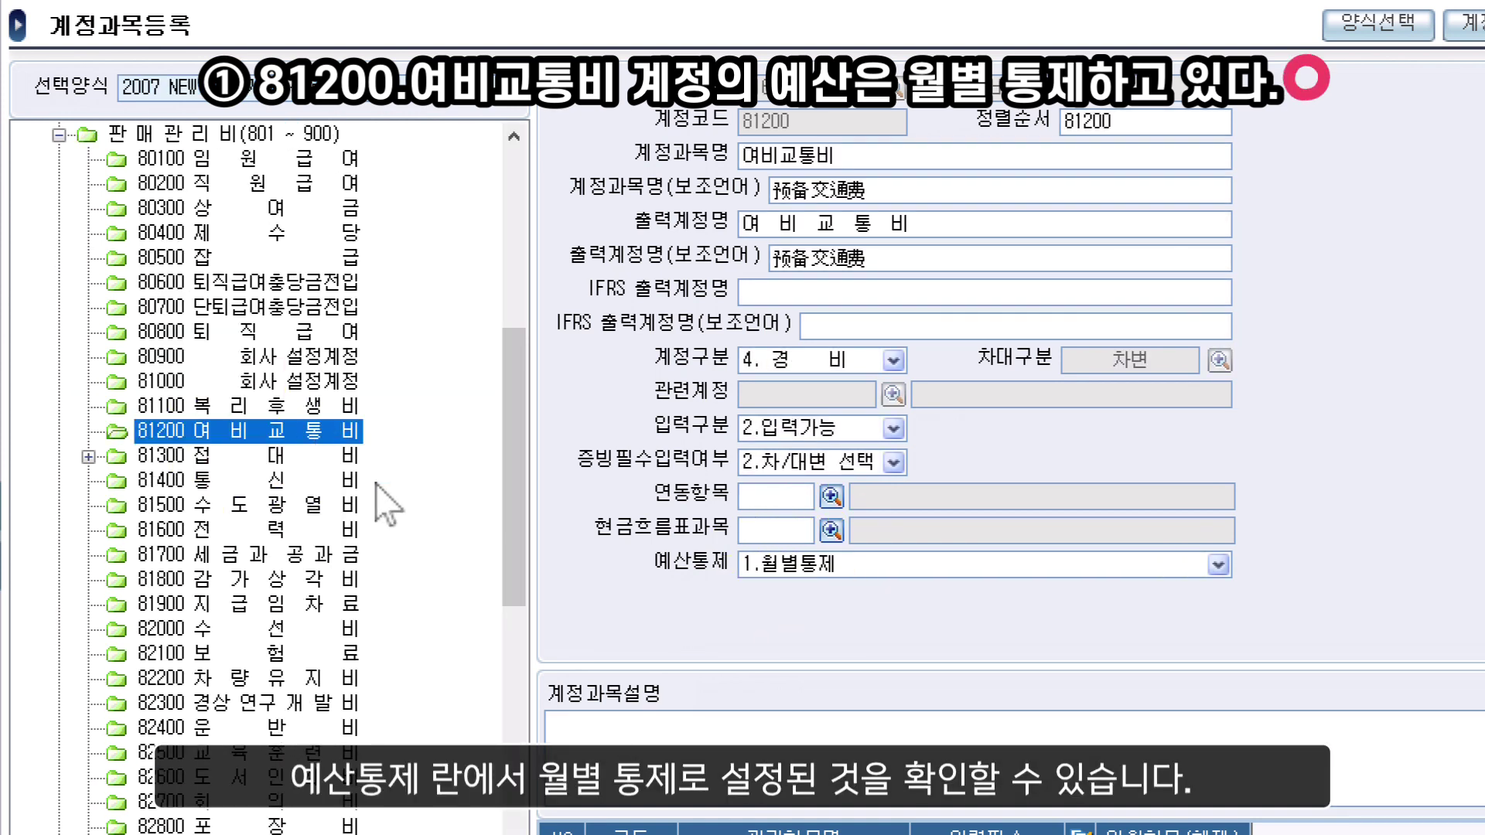
Expand 당좌자산 and check the 관련계정 of account 11100 대손충당금
left_click_drag(512, 515, 513, 274)
double_click(288, 187)
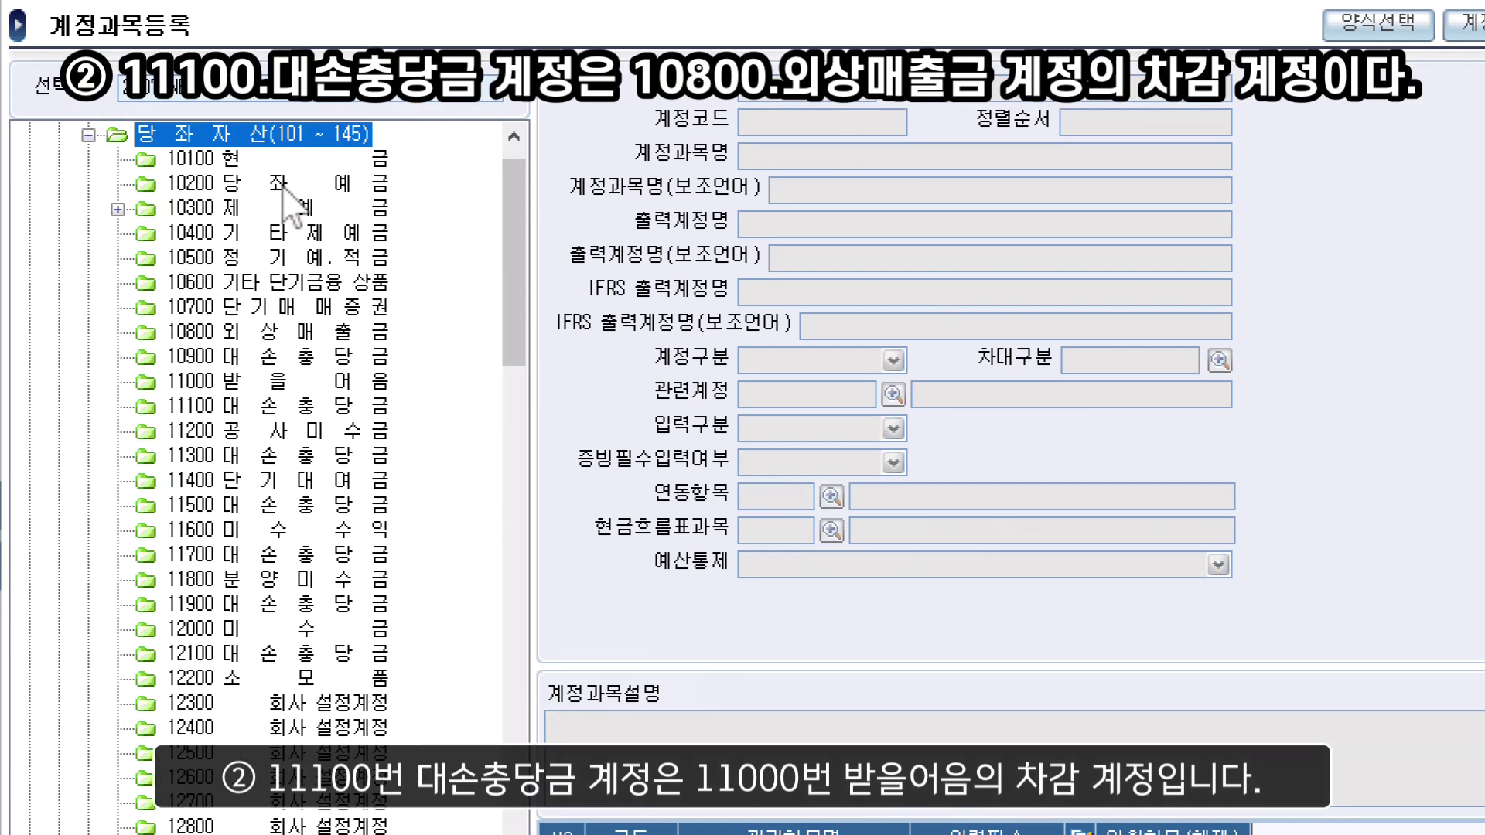
left_click(363, 406)
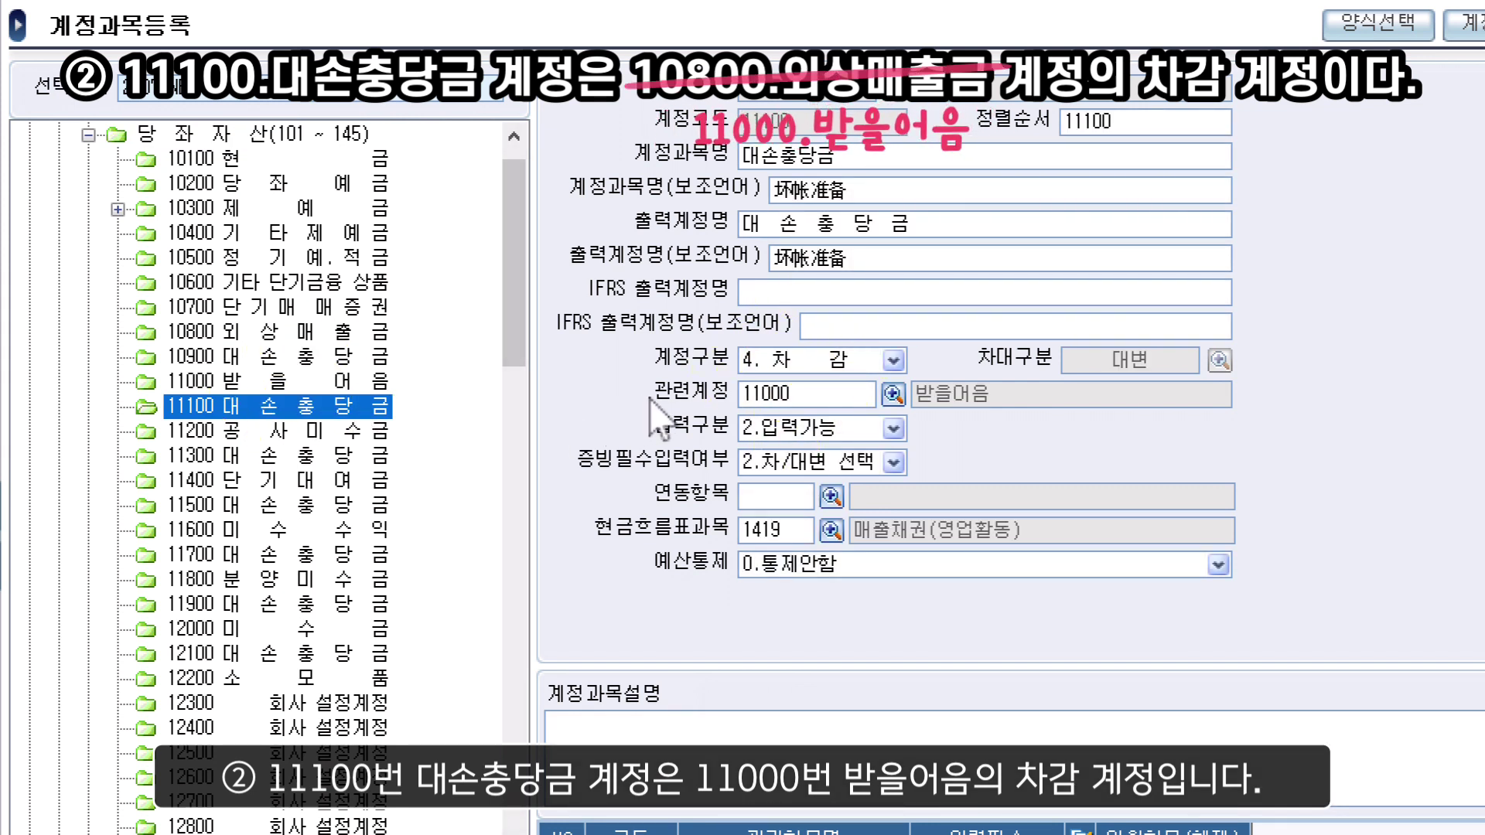
Expand account 10300 제예금 and check the 금융거래처 input requirement of its sub-account 10301 보통예금
left_click(383, 185)
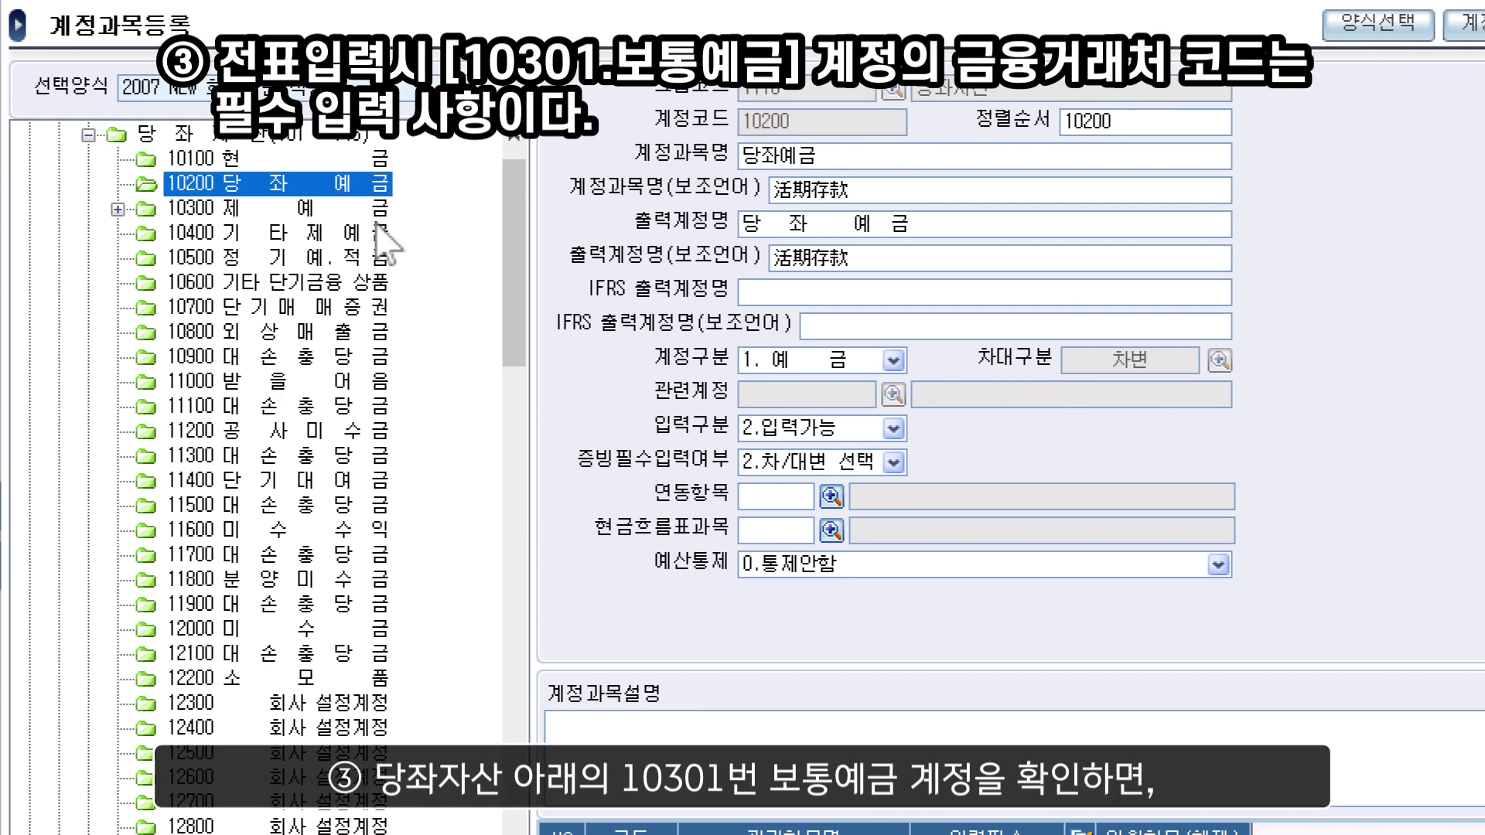
double_click(370, 210)
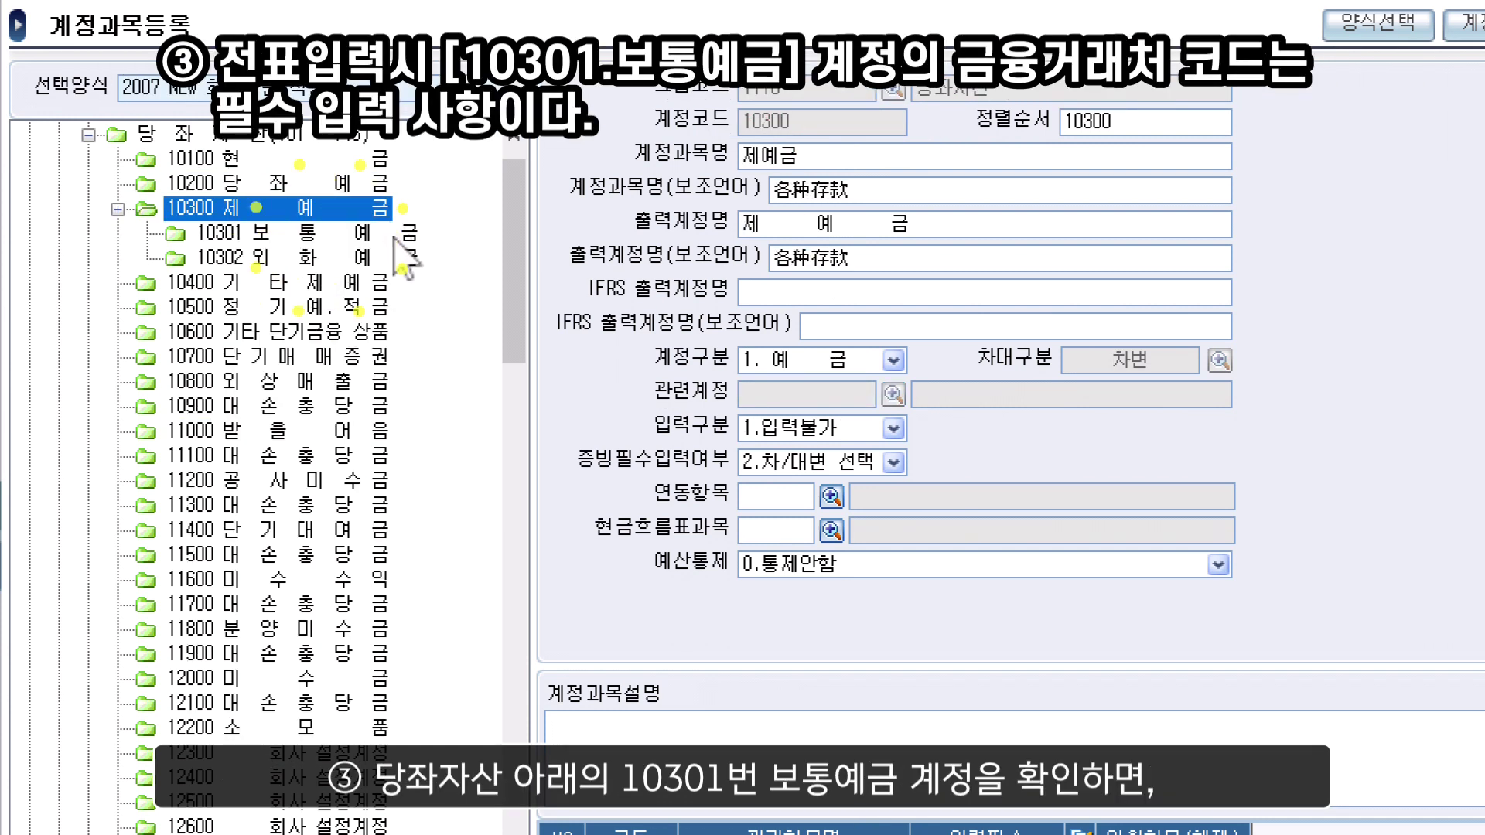
left_click(395, 237)
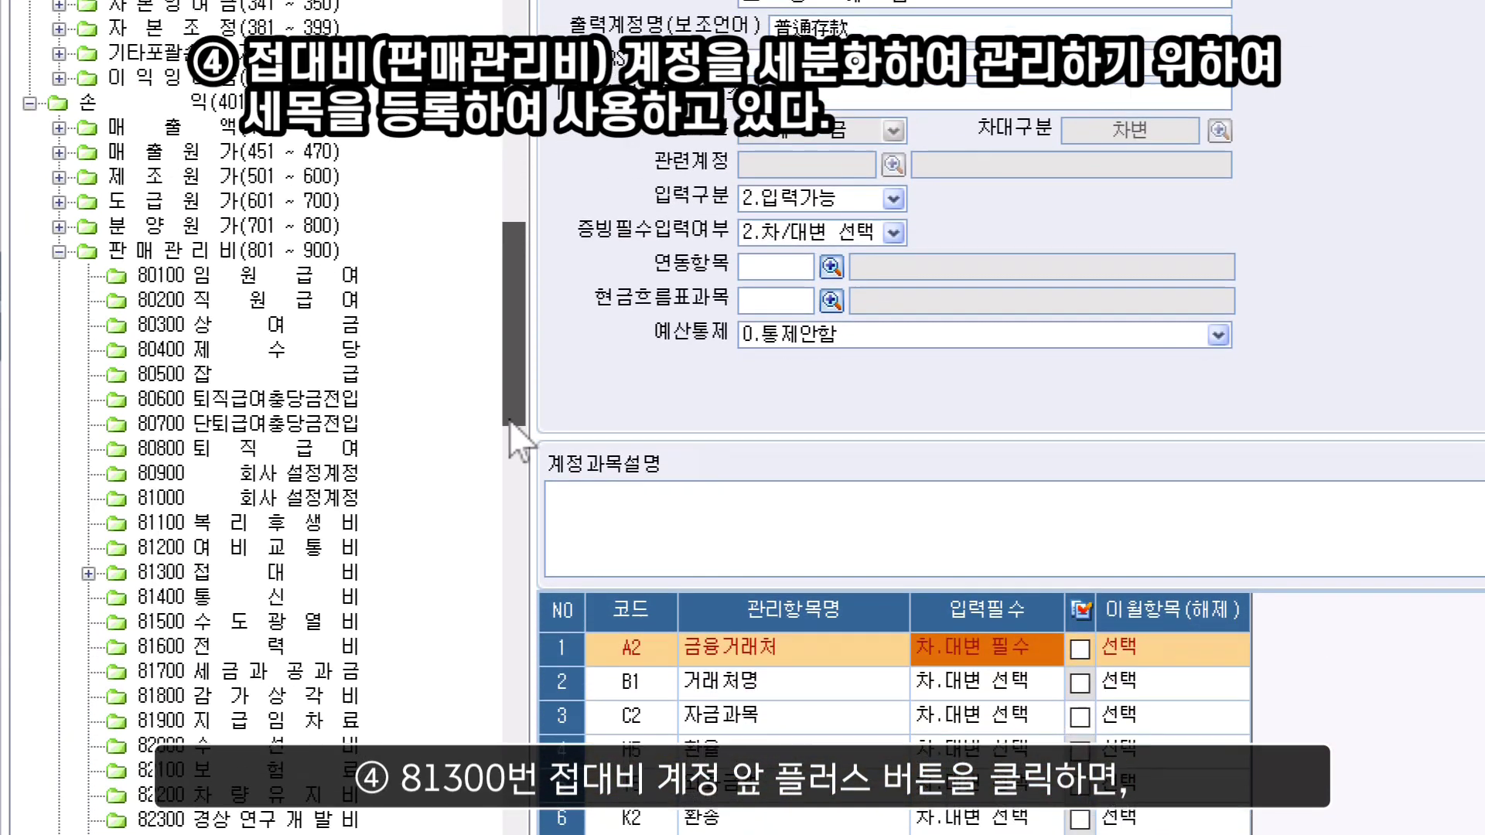
Expand account 81300 접대비 under 판매관리비 to check its registered sub-accounts
scroll(511, 423, "down", 2)
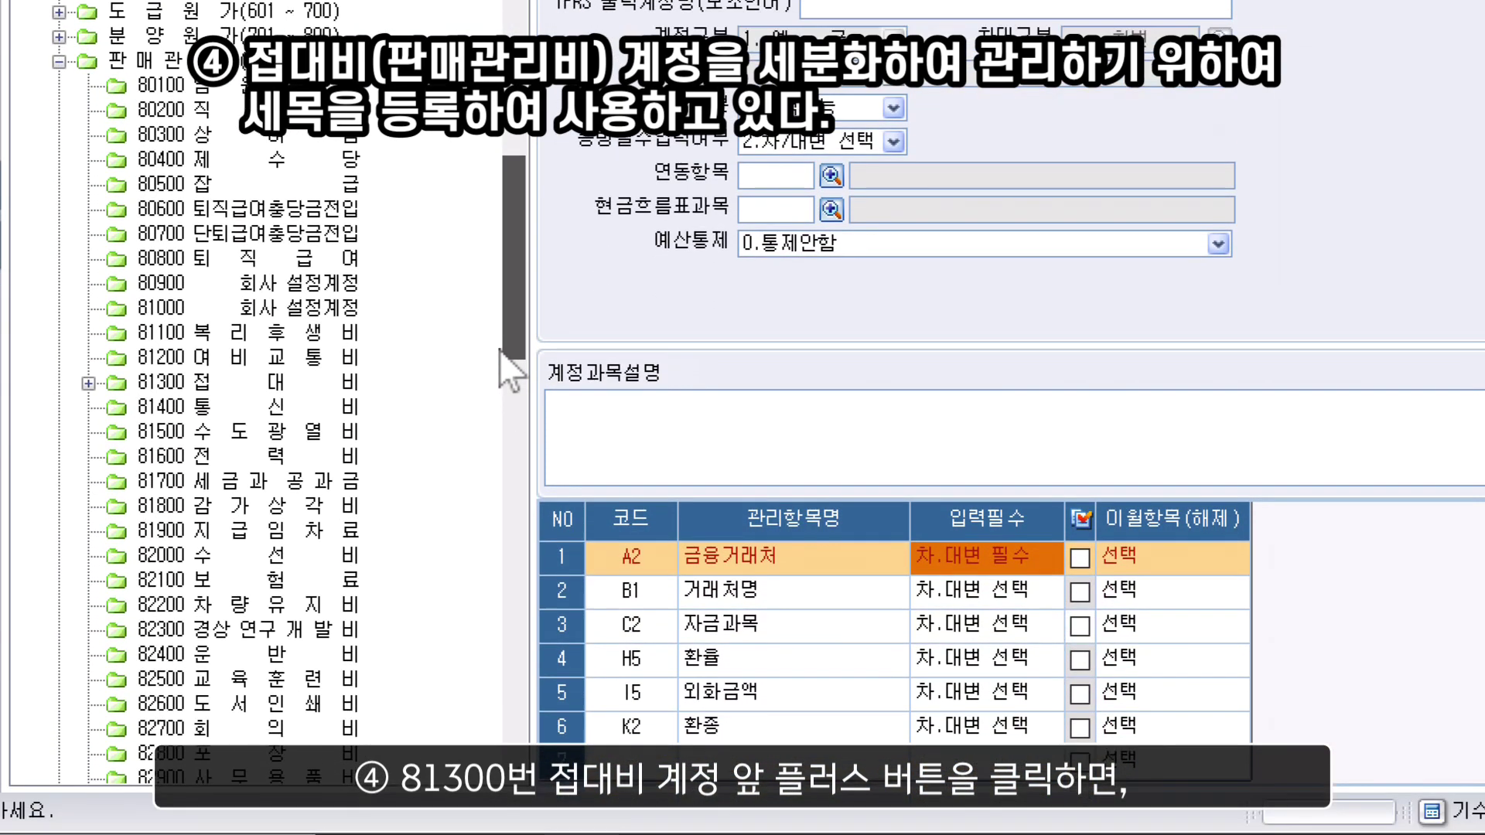
left_click(354, 387)
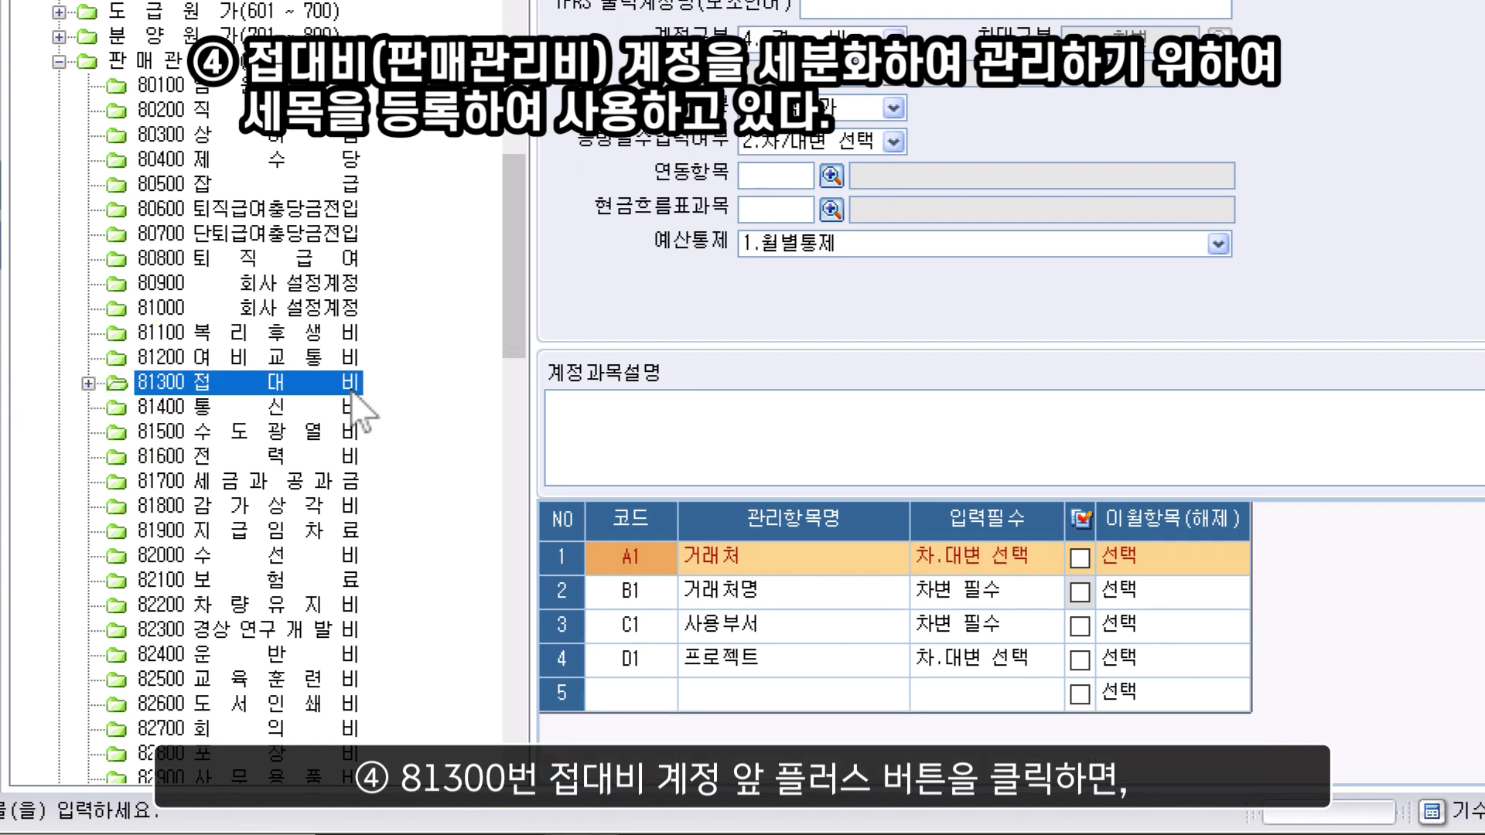
left_click(88, 384)
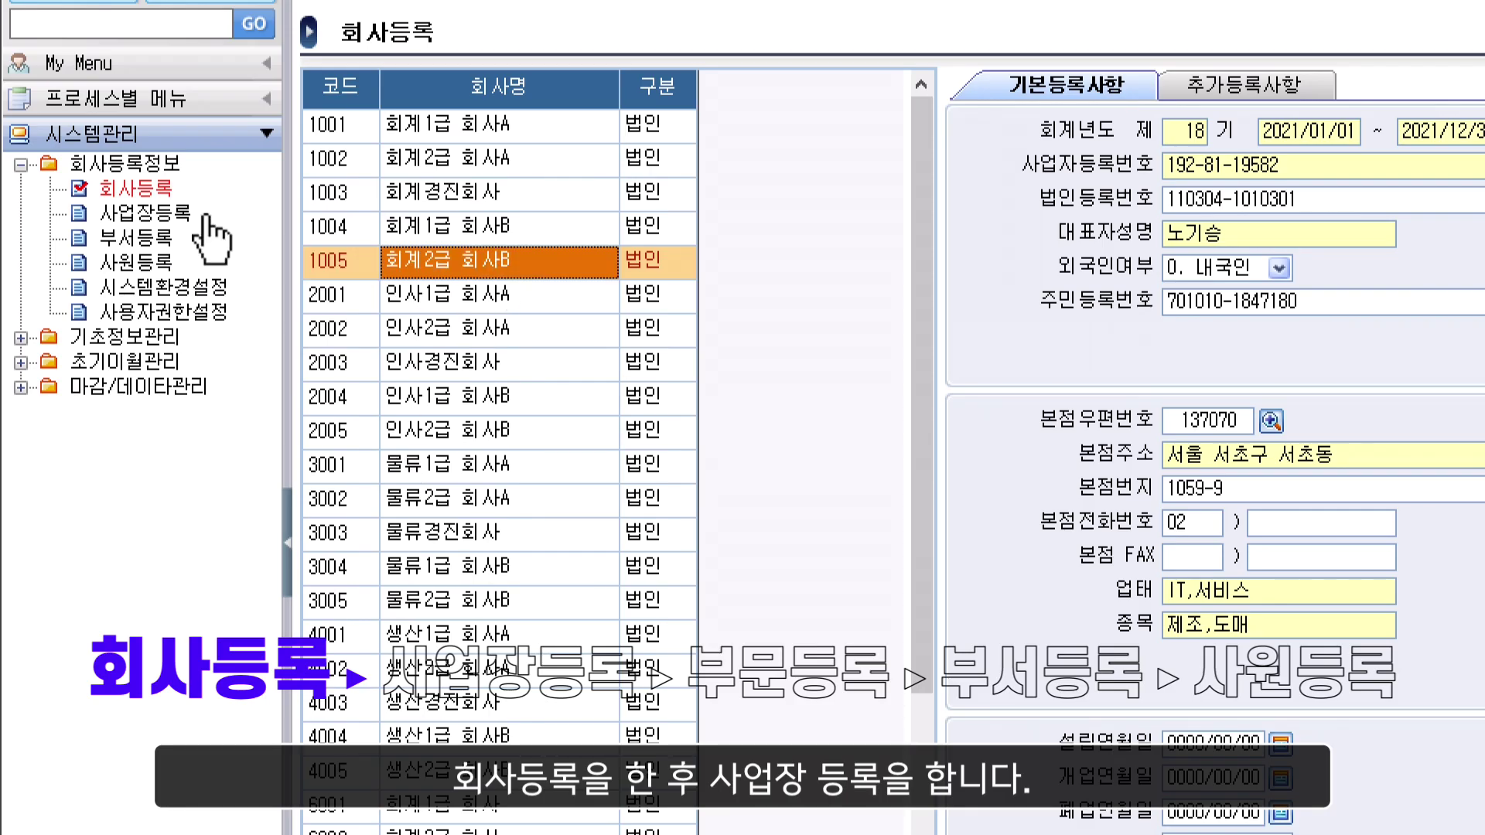
Look through the 사업장등록 screen, 부서등록 with its 부문등록 list, and the 사원등록 screen in order
left_click(184, 219)
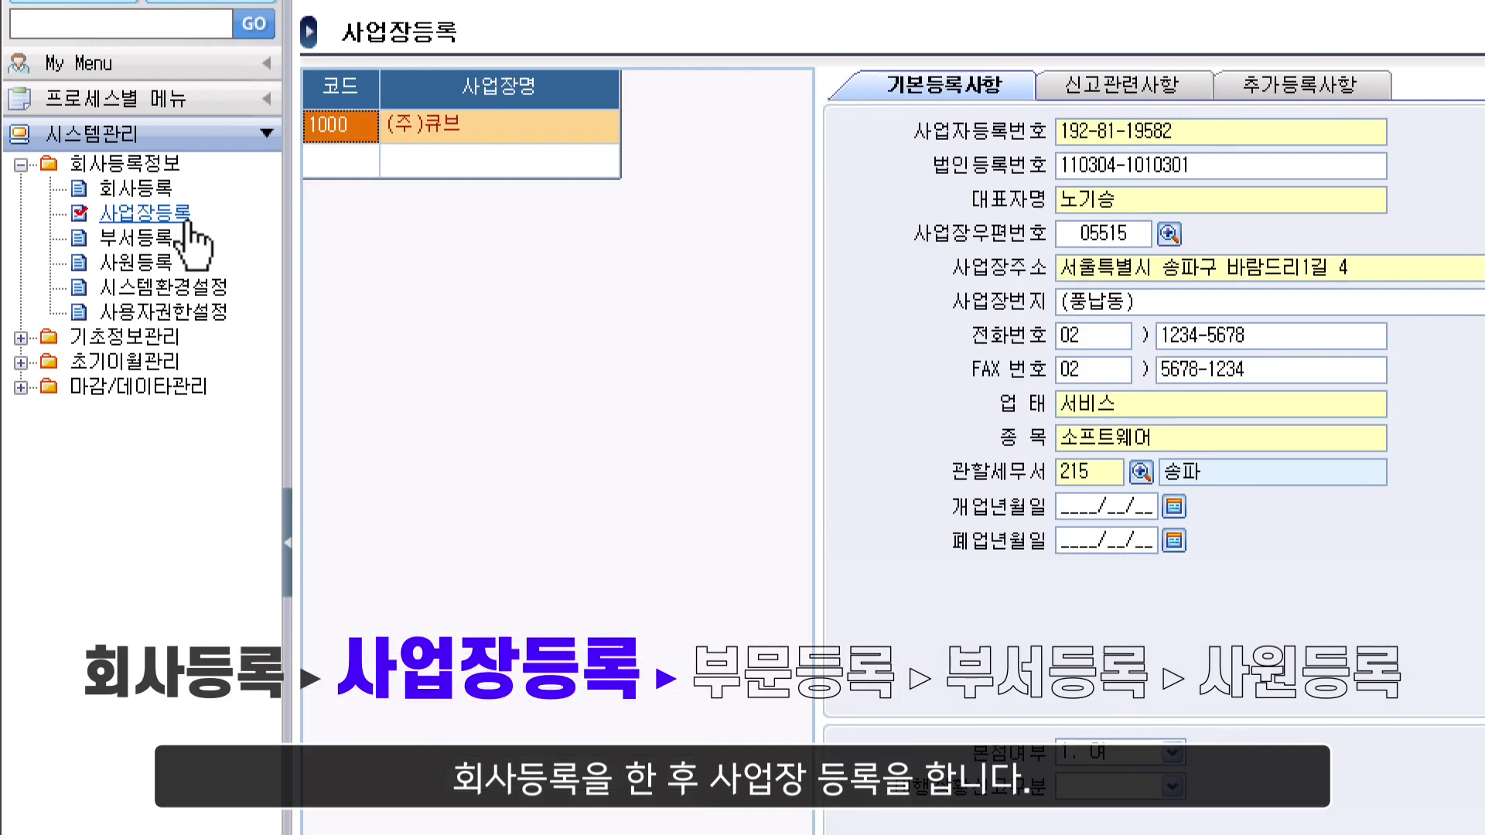
left_click(137, 239)
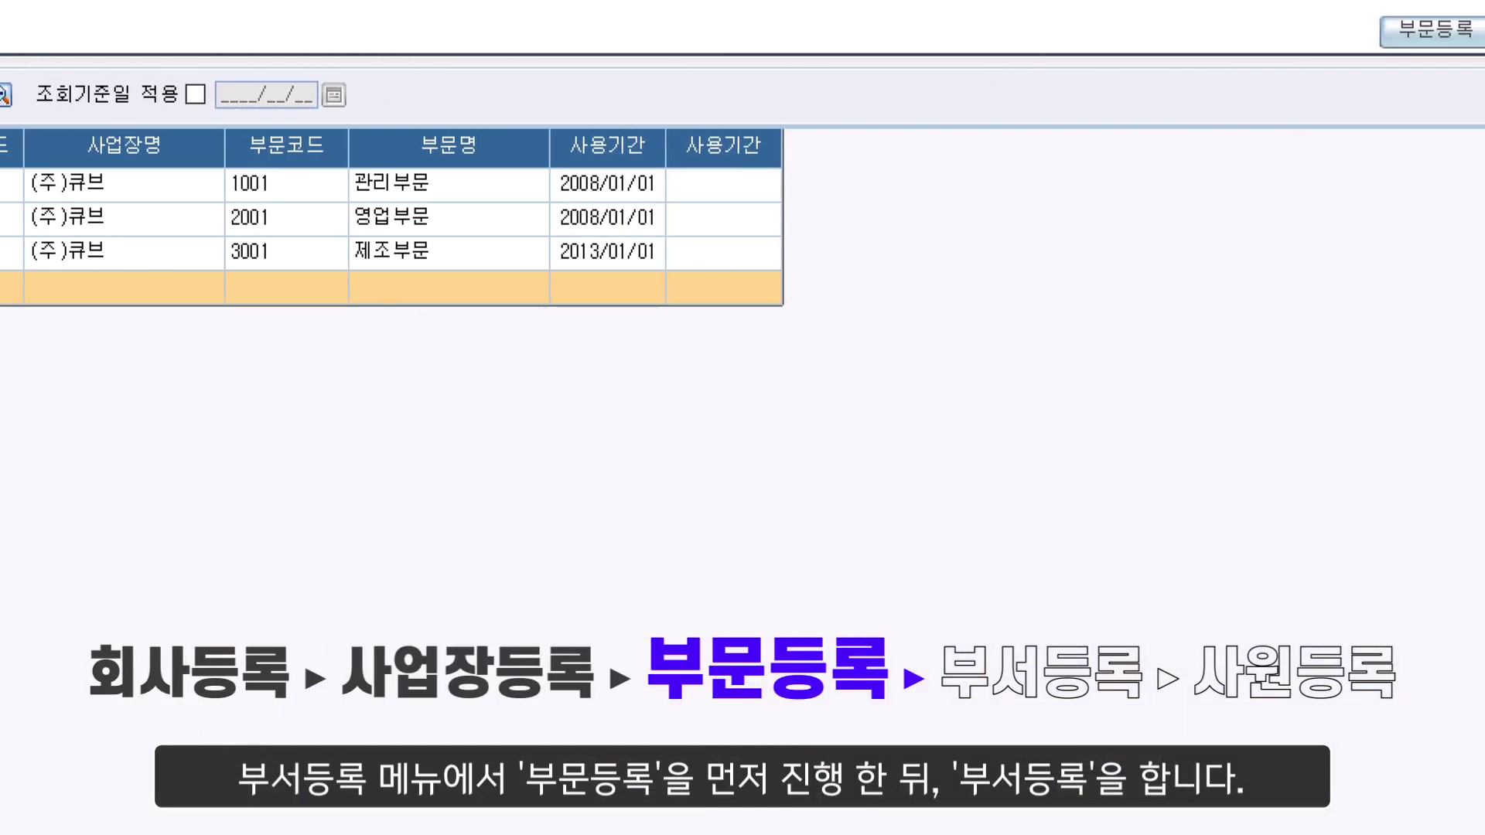
left_click(1366, 31)
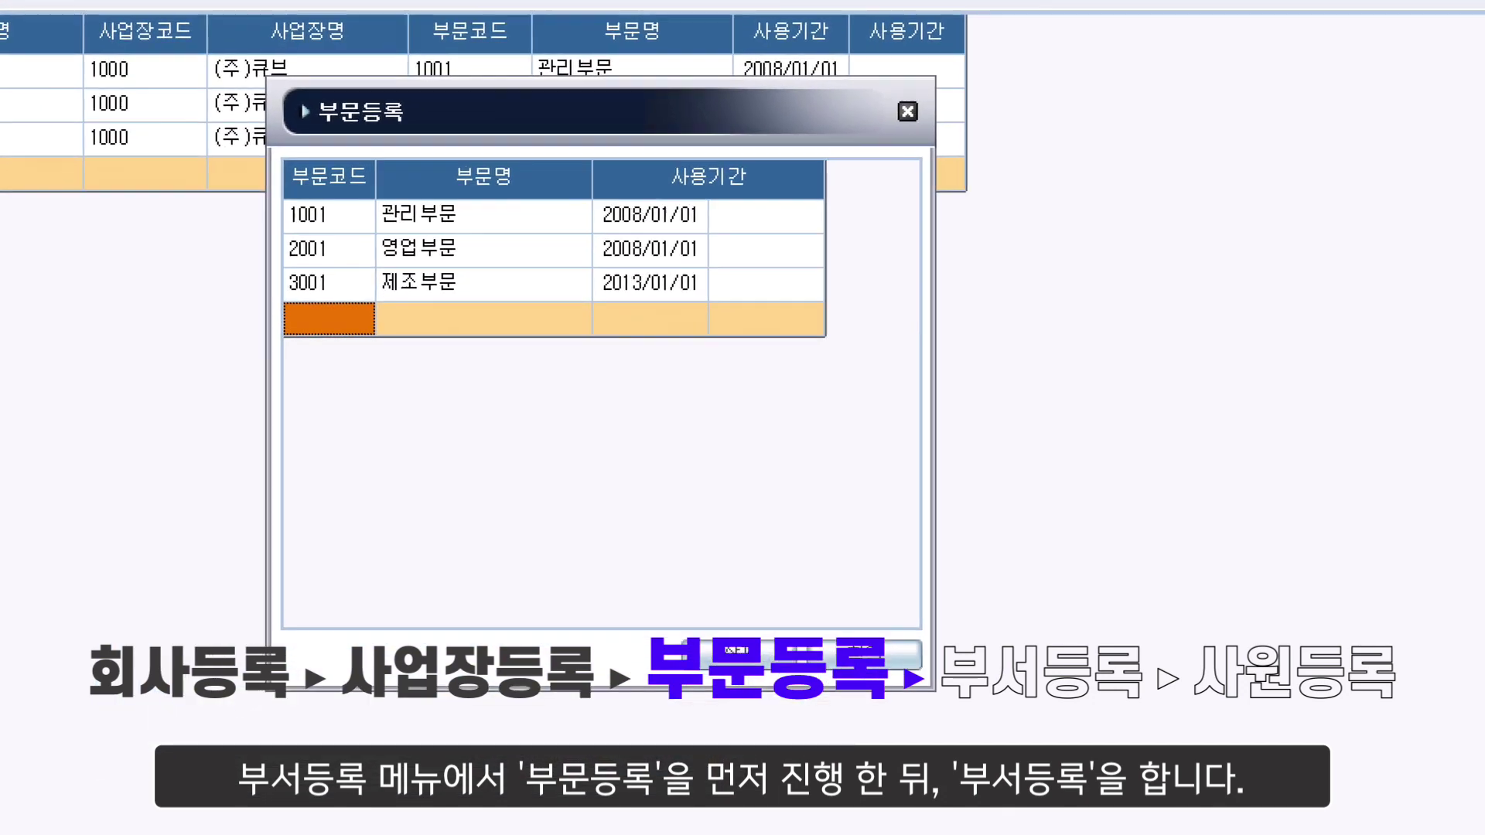
left_click(992, 592)
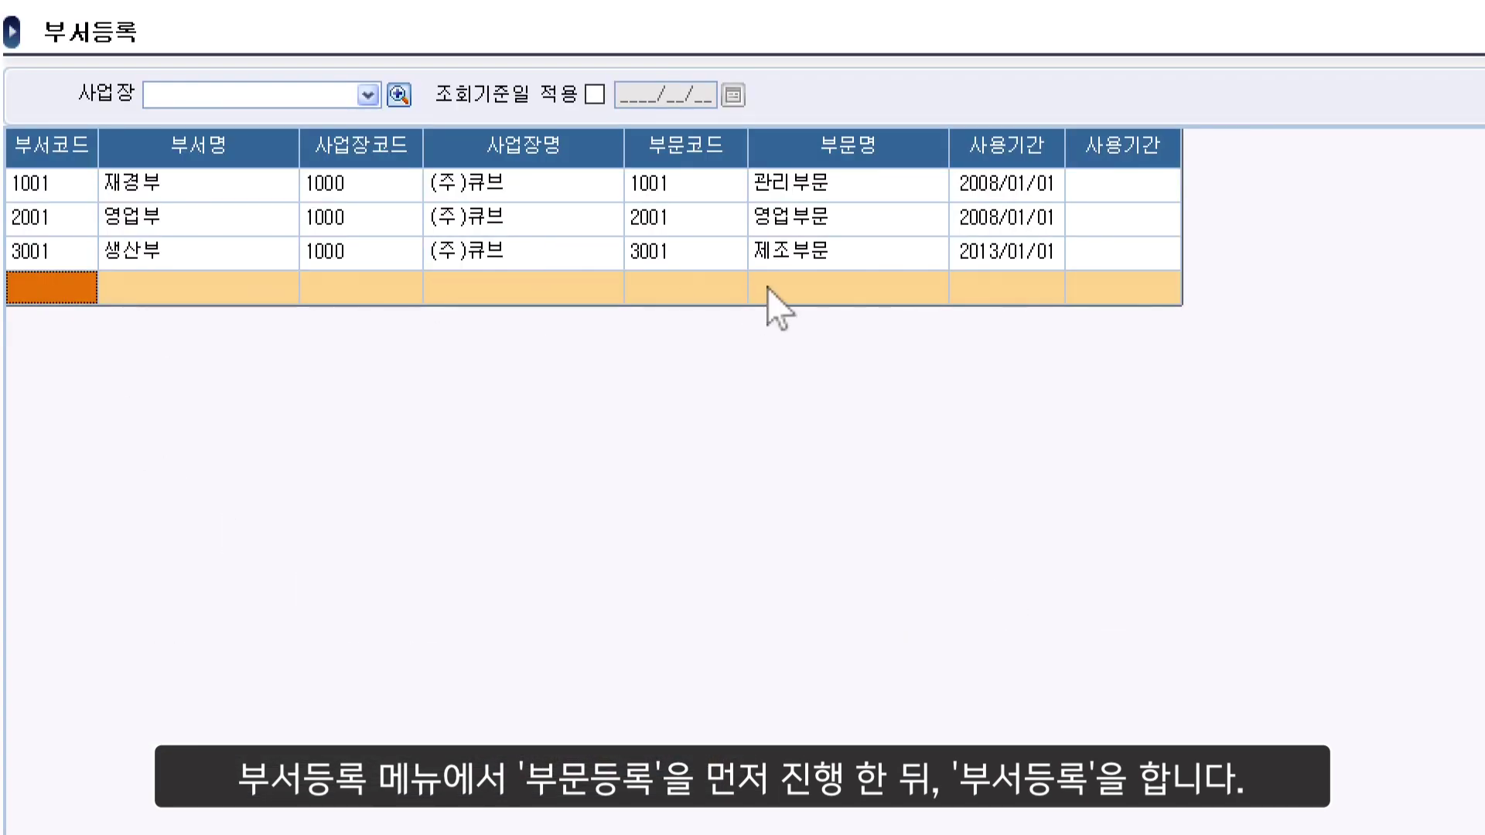
left_click(161, 265)
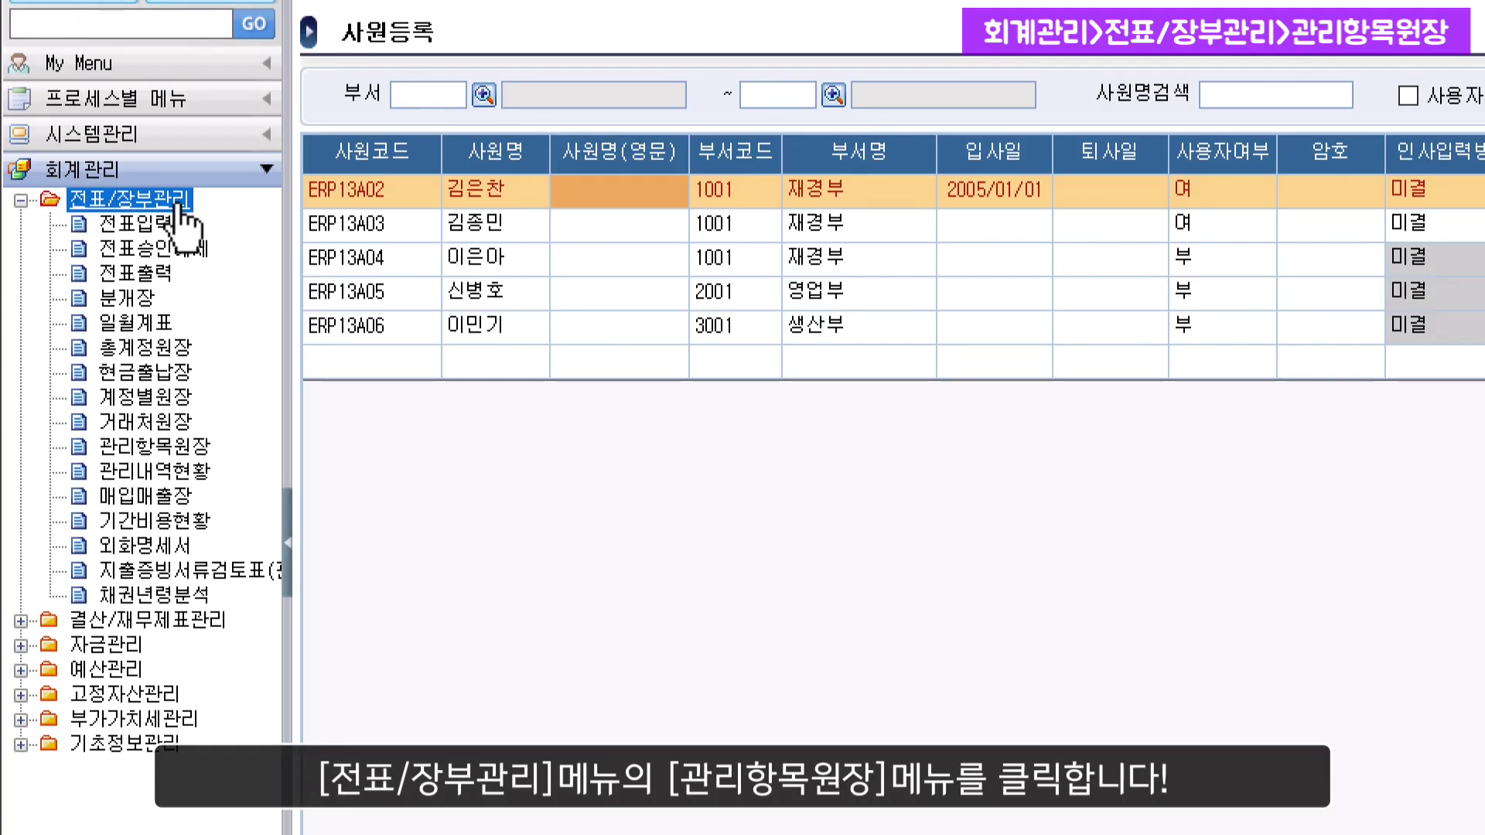
Open 관리항목원장 and set its 관리항목 to L1 차량번호
left_click(187, 456)
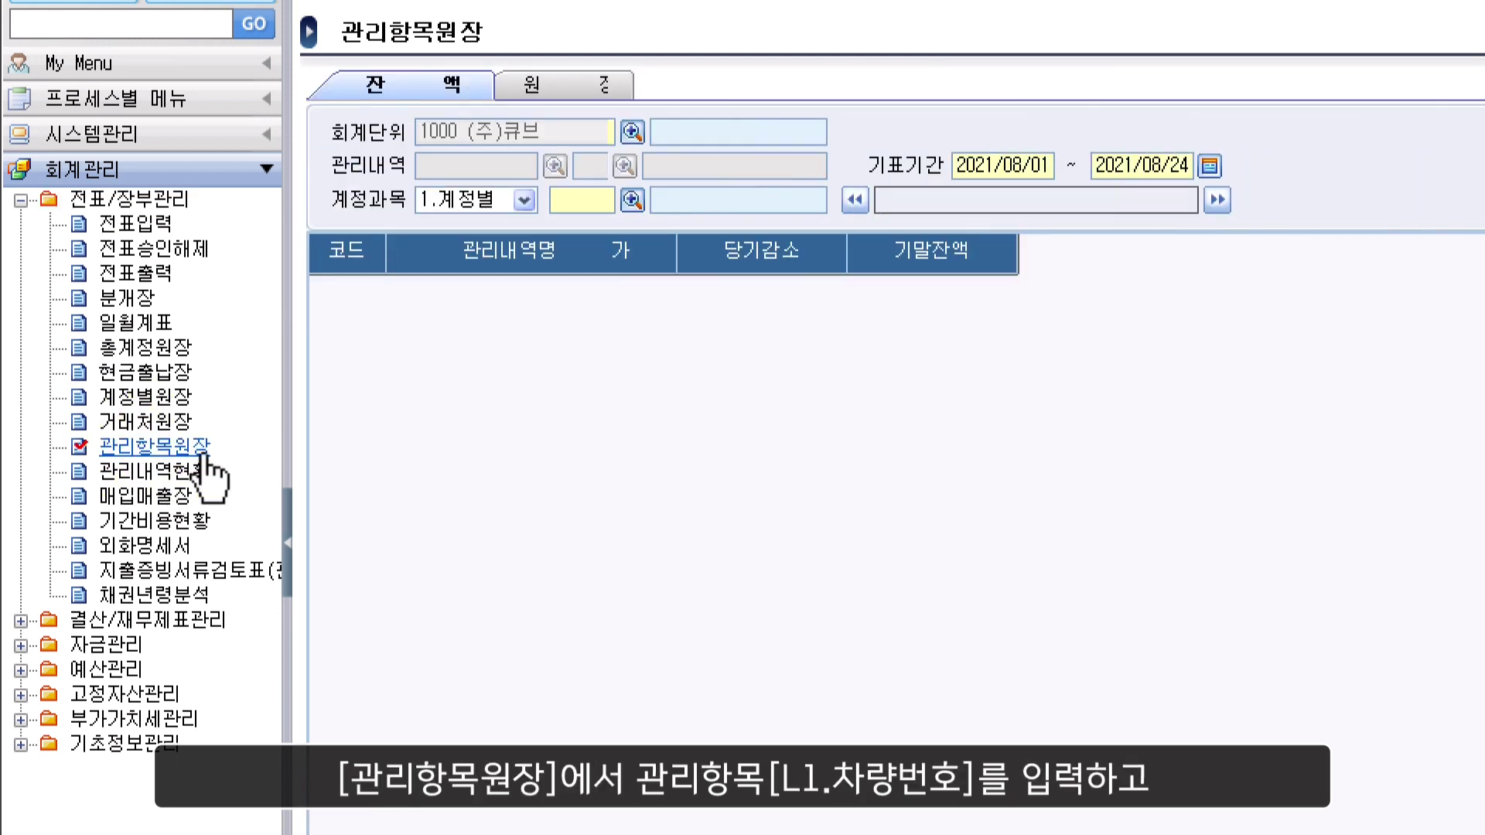
left_click(632, 133)
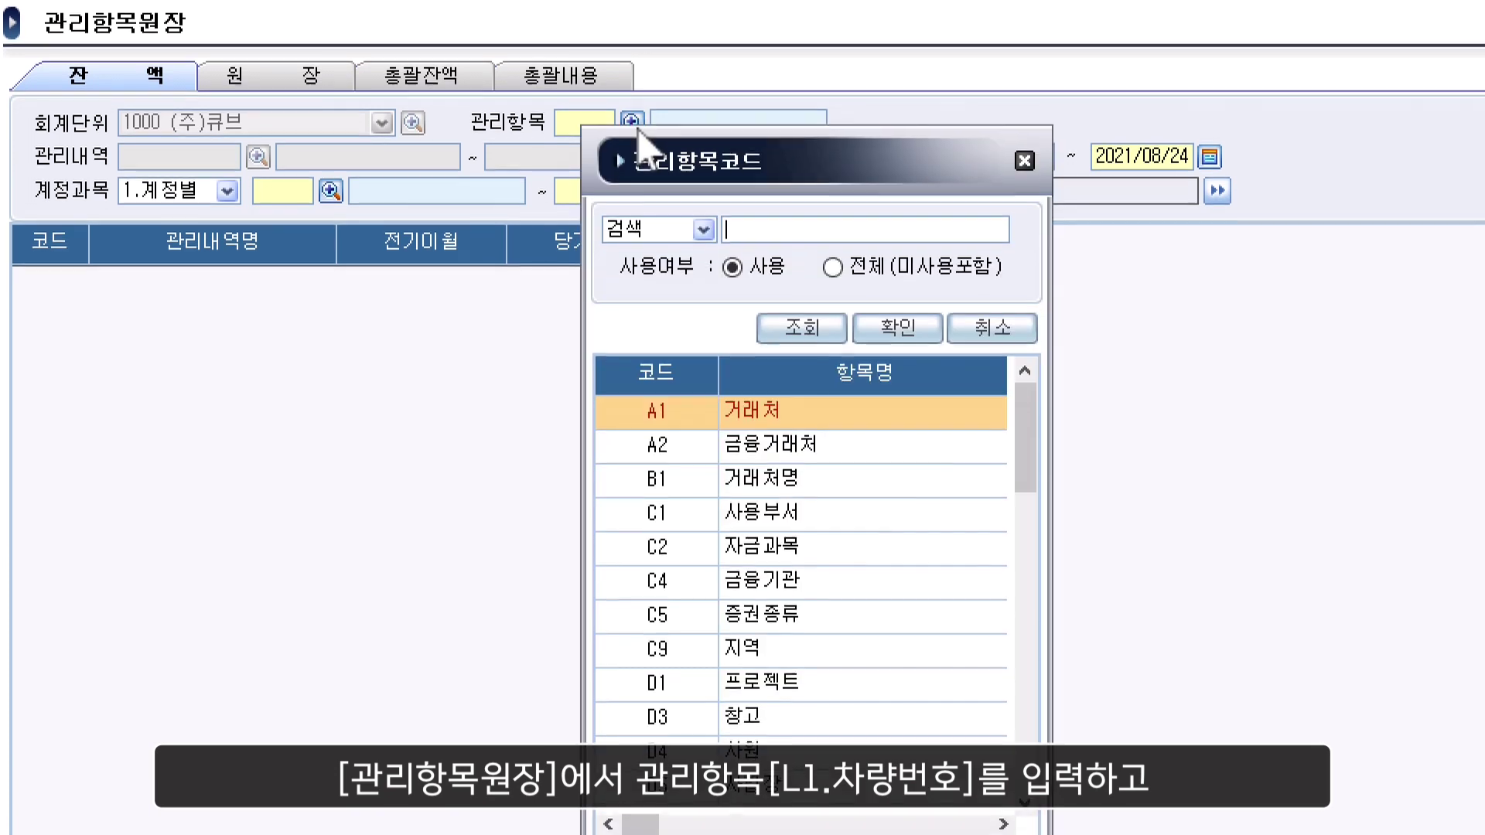
left_click_drag(1006, 442, 1003, 742)
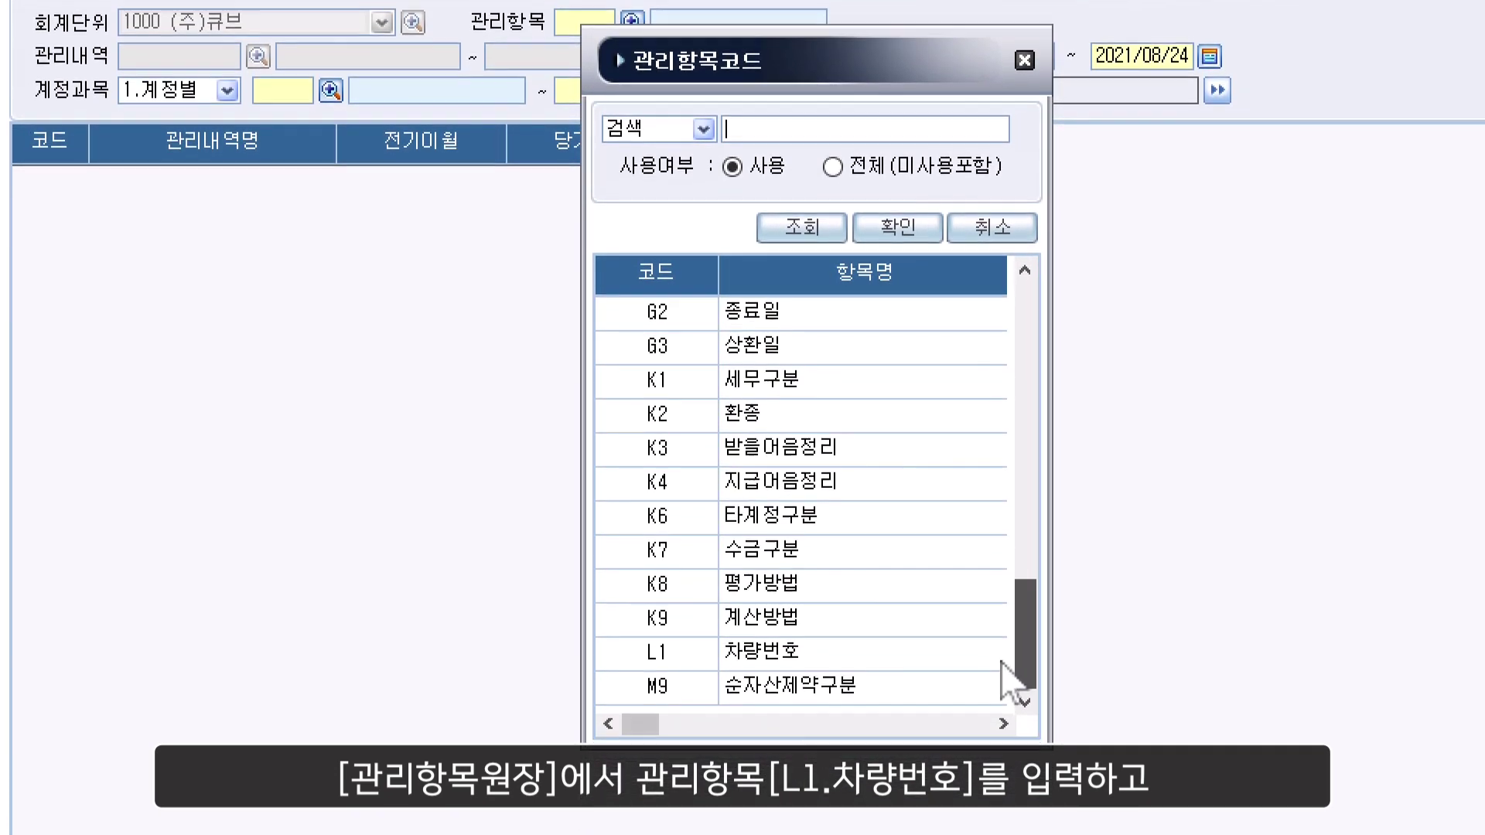
double_click(951, 652)
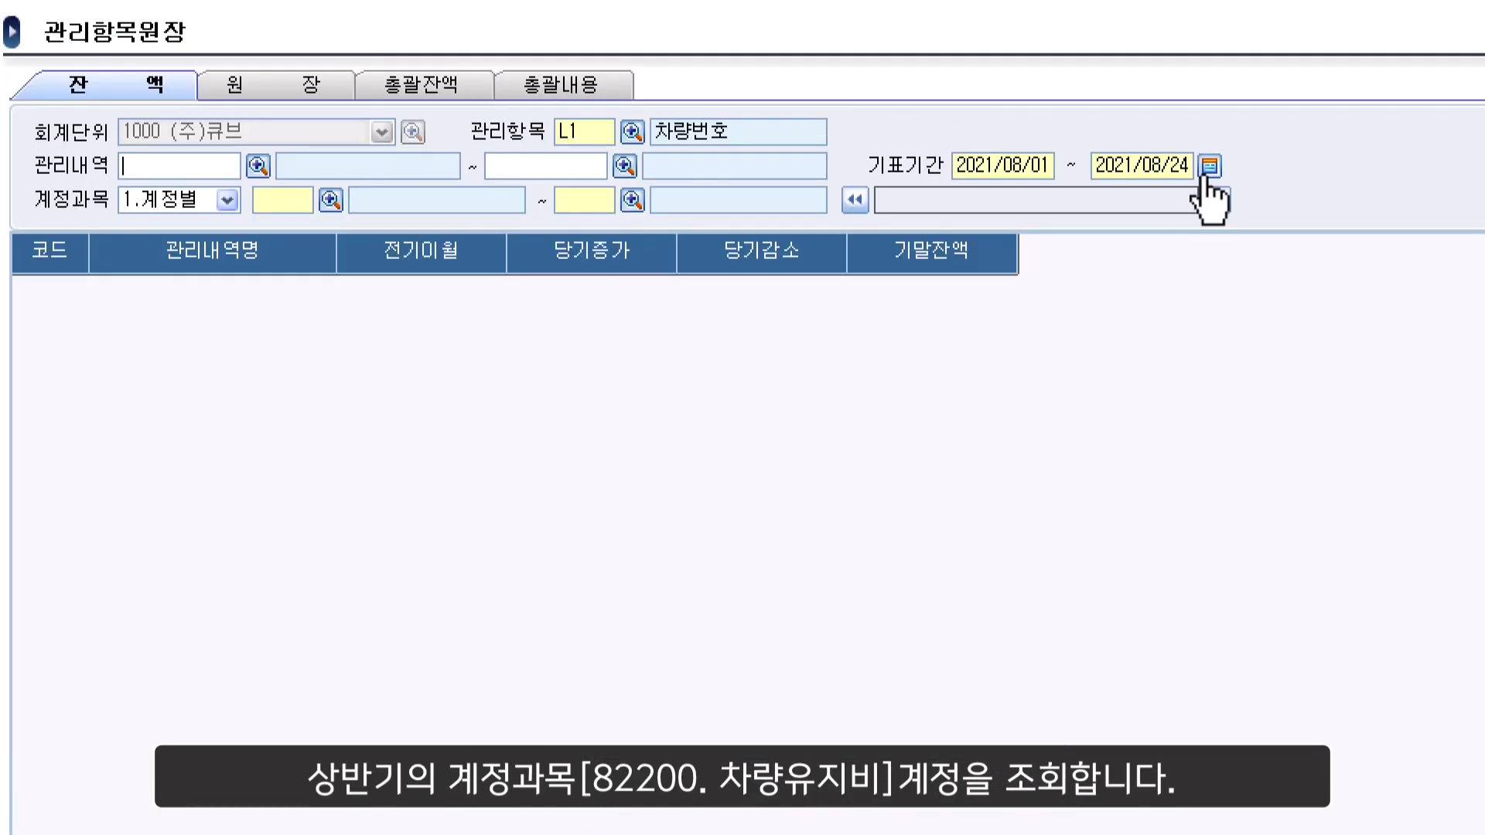
Set the 기표기간 to the first half of the year (상반기), 2021/01/01 to 2021/06/30
left_click(1210, 166)
left_click(851, 345)
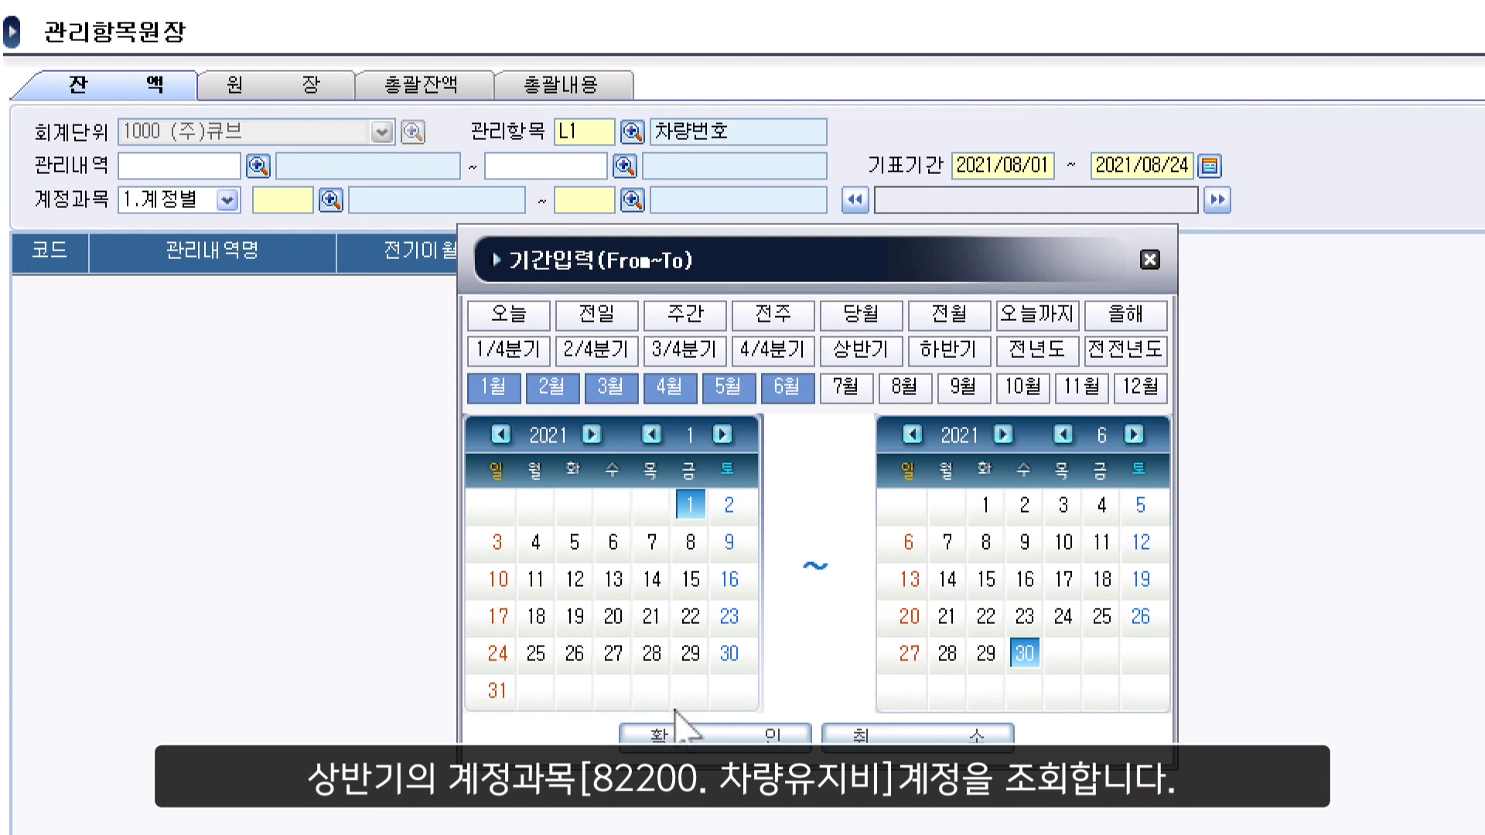
left_click(691, 738)
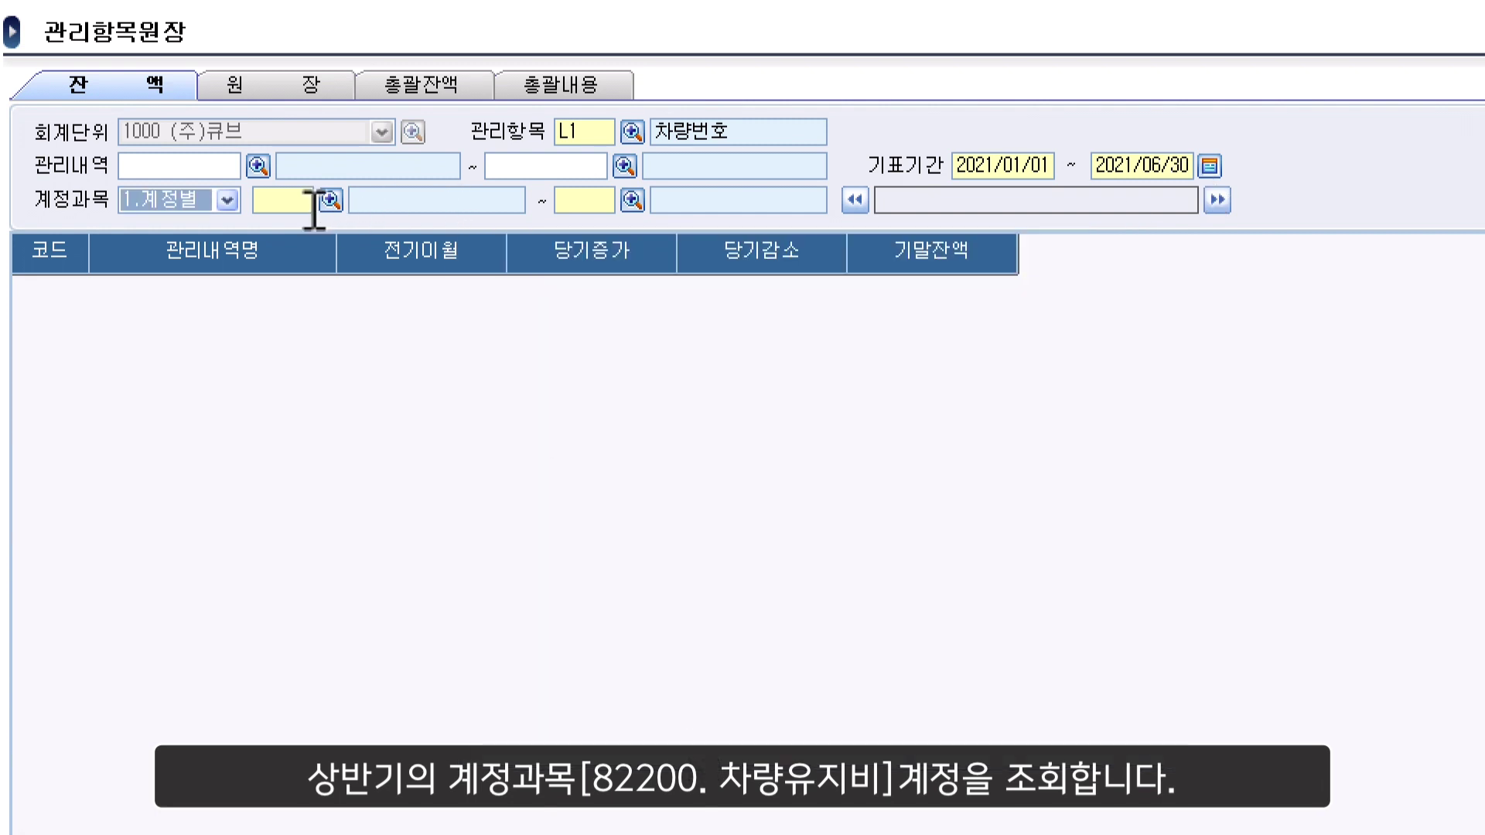
Query the 관리항목원장 balances for account 82200 차량유지비
left_click(283, 199)
type("82200")
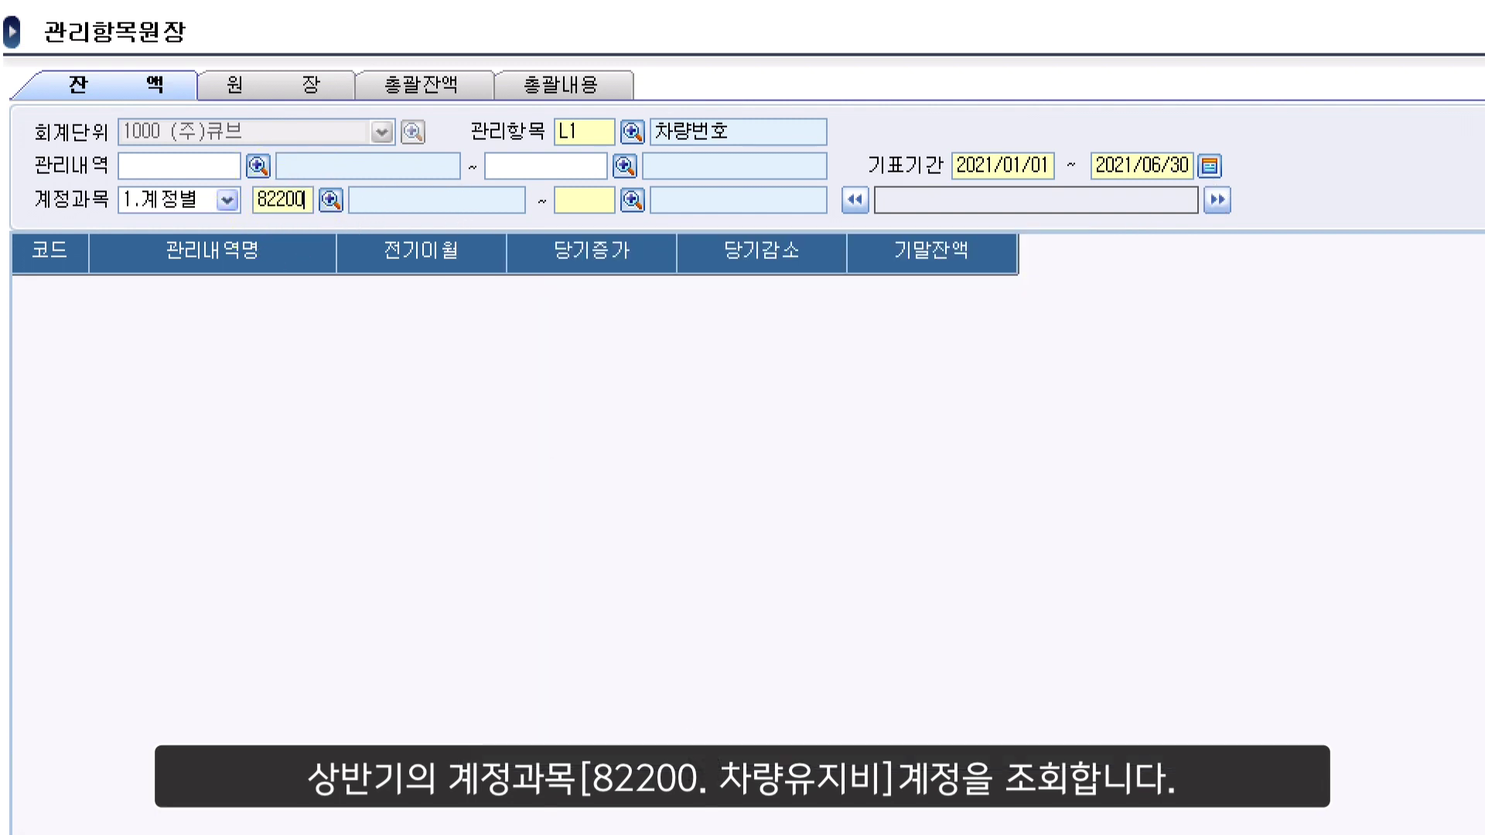
key("Return")
key("F12")
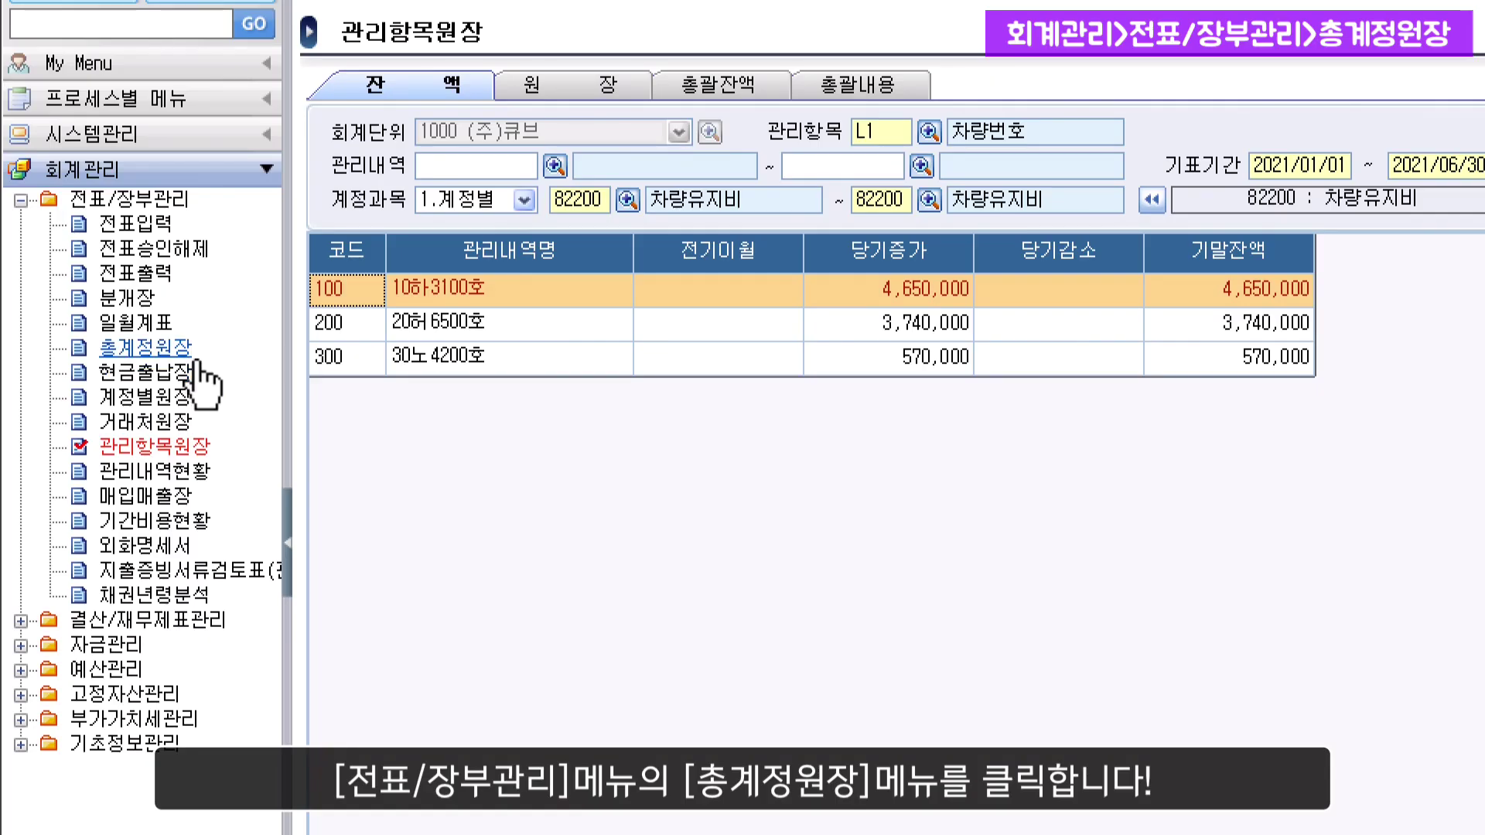
Open 총계정원장 in its monthly (월별) view and set the 기간 to the first half of the year, 2021/01 to 2021/06
left_click(189, 354)
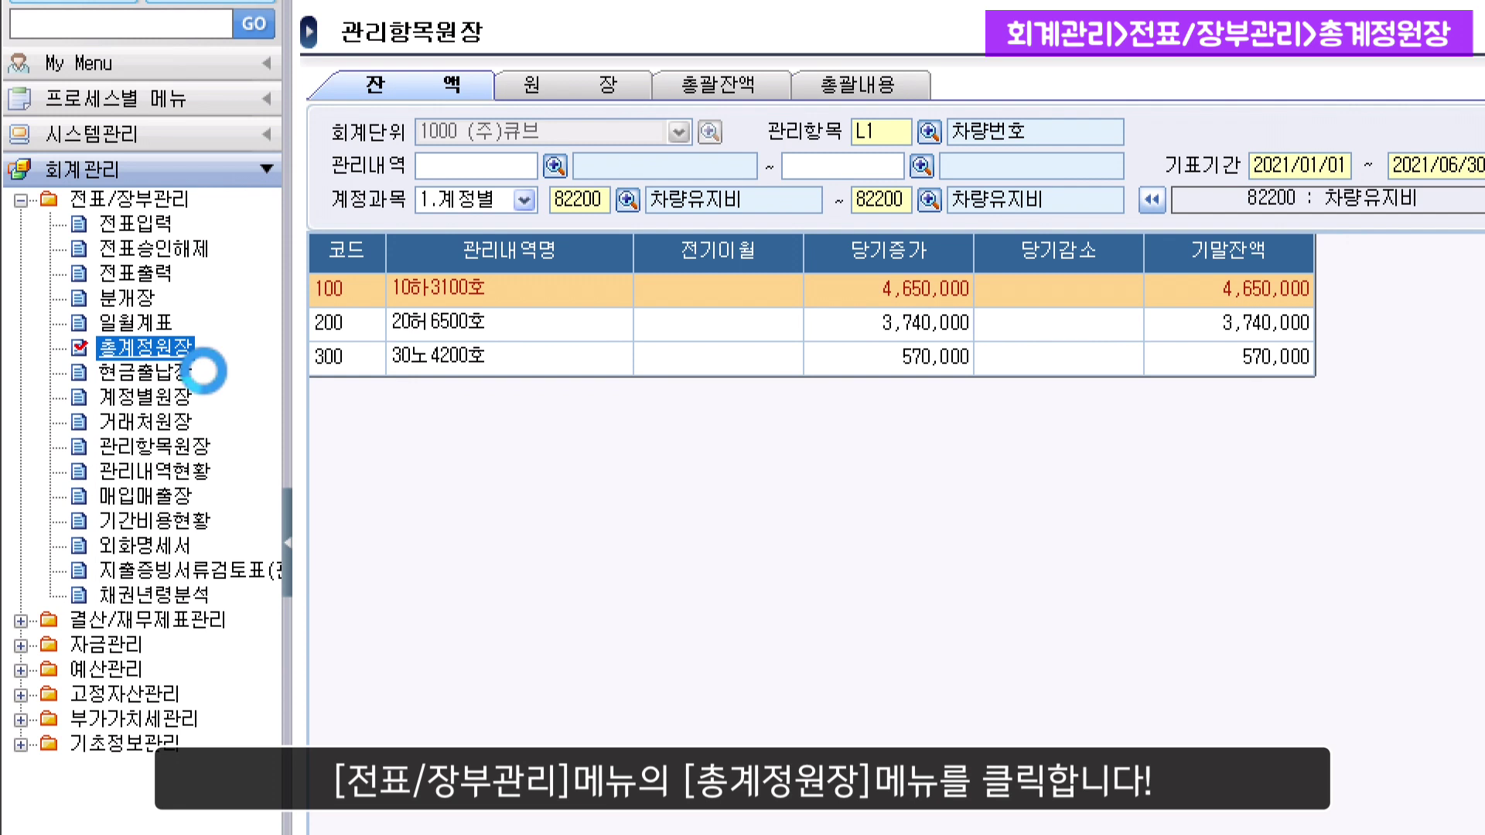
left_click(258, 95)
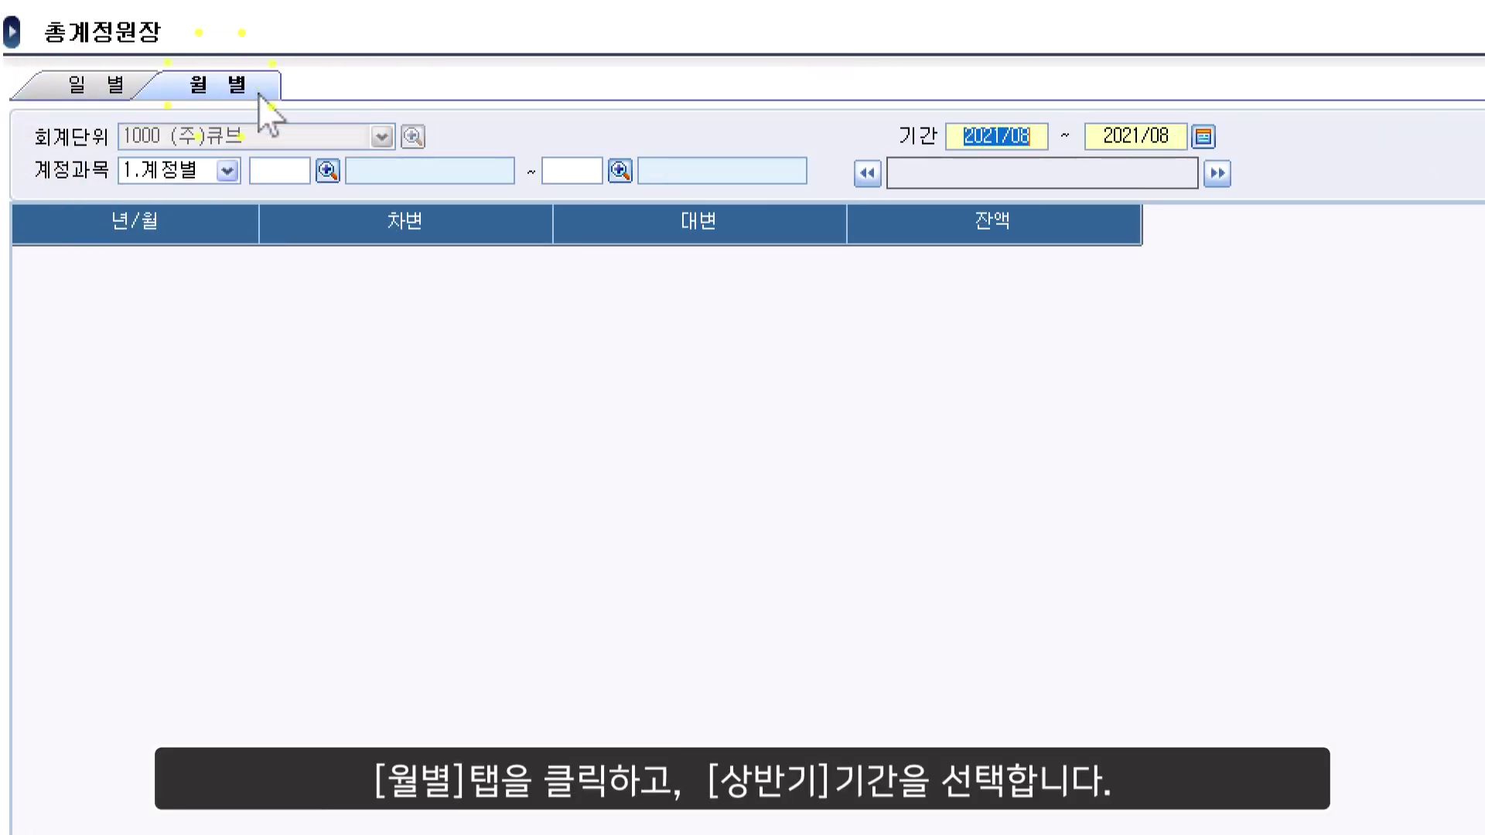
left_click(1204, 137)
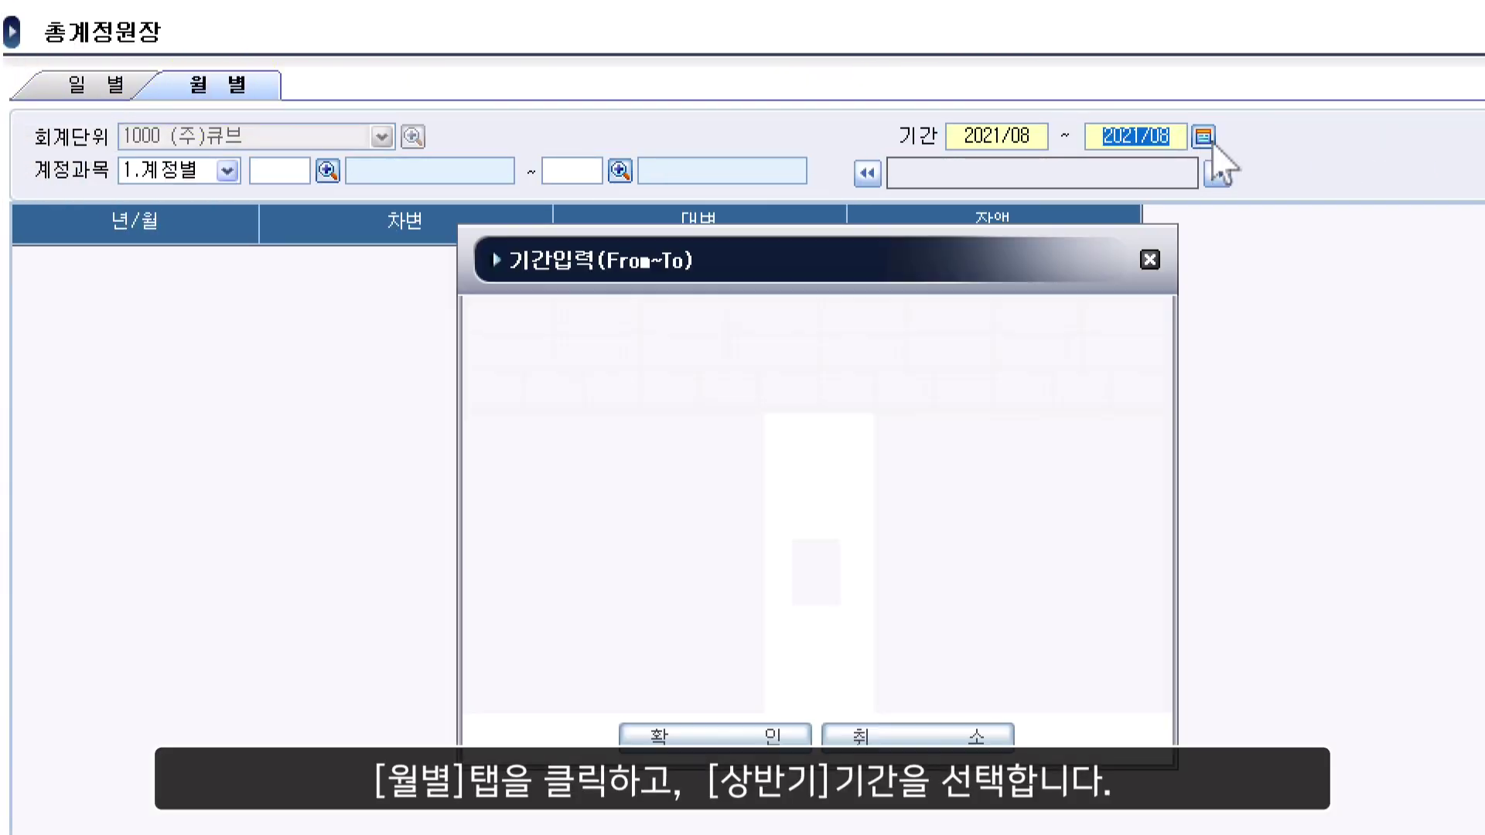
left_click(862, 350)
left_click(726, 735)
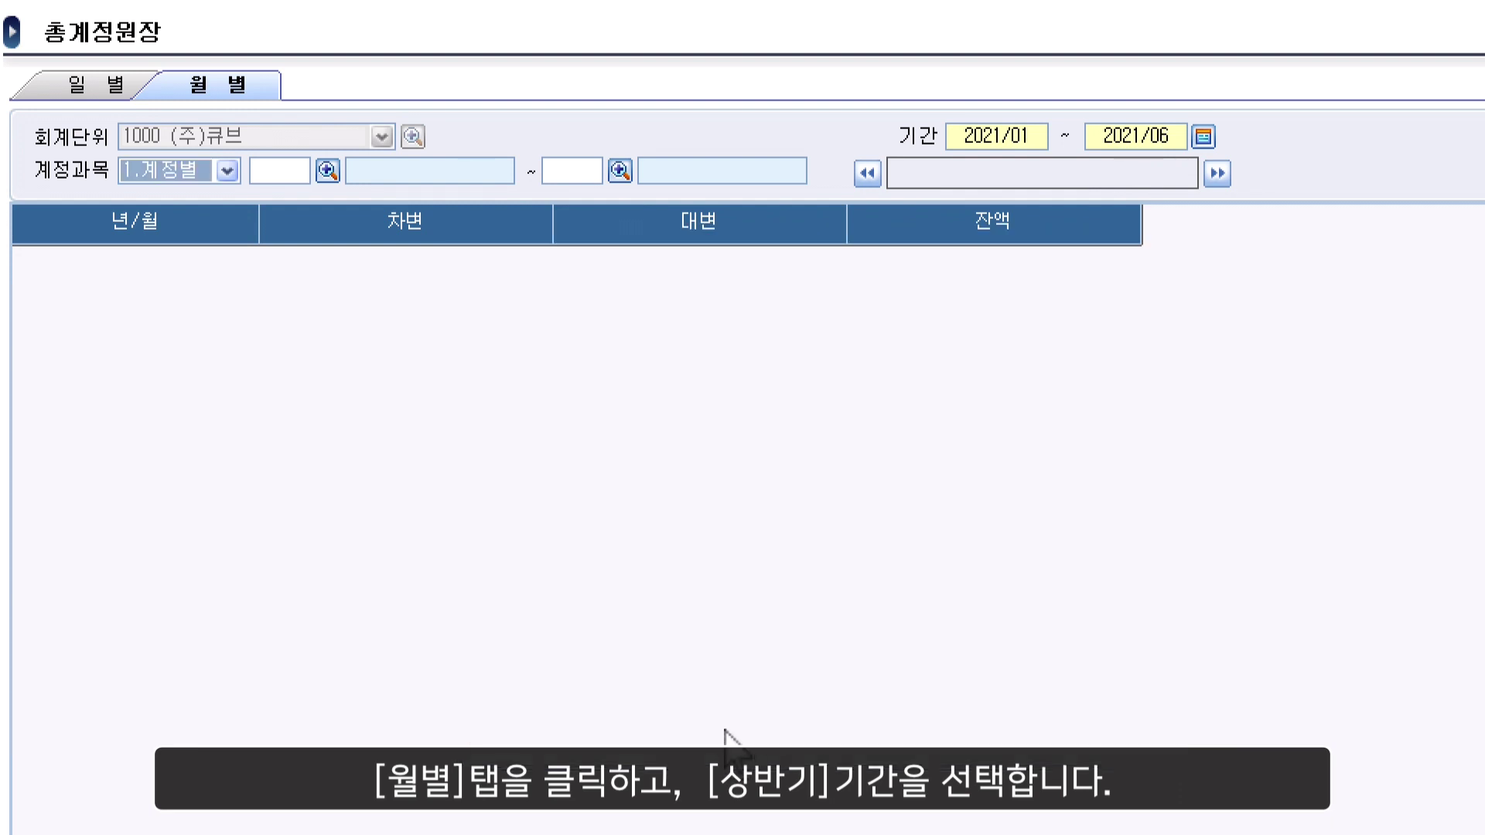
Query account 14600 상품 in the monthly ledger and select the 2021/04 debit (차변) amount
left_click(278, 170)
type("상품")
key("Return")
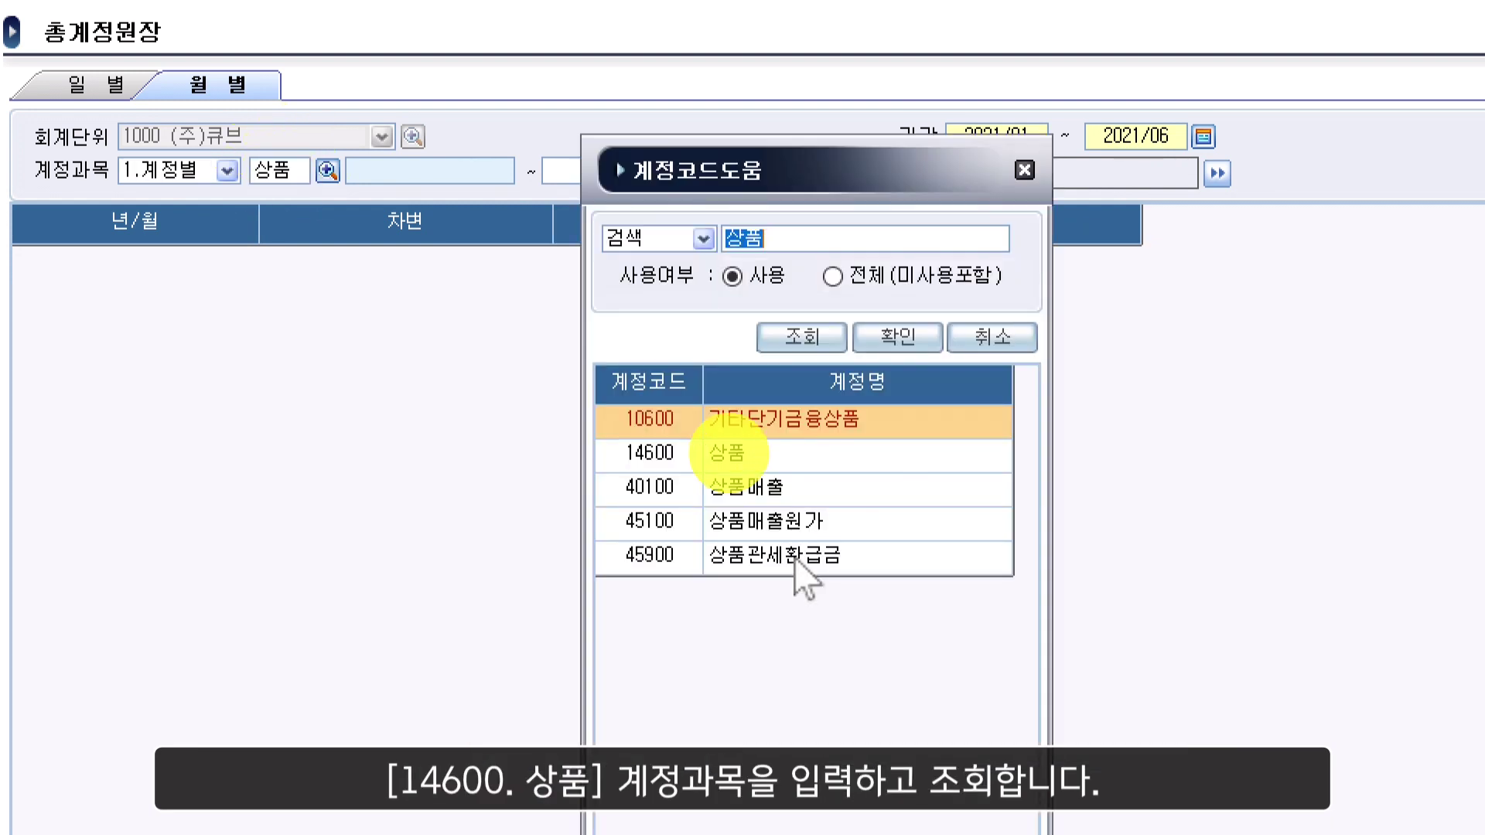
key("Down")
key("Return")
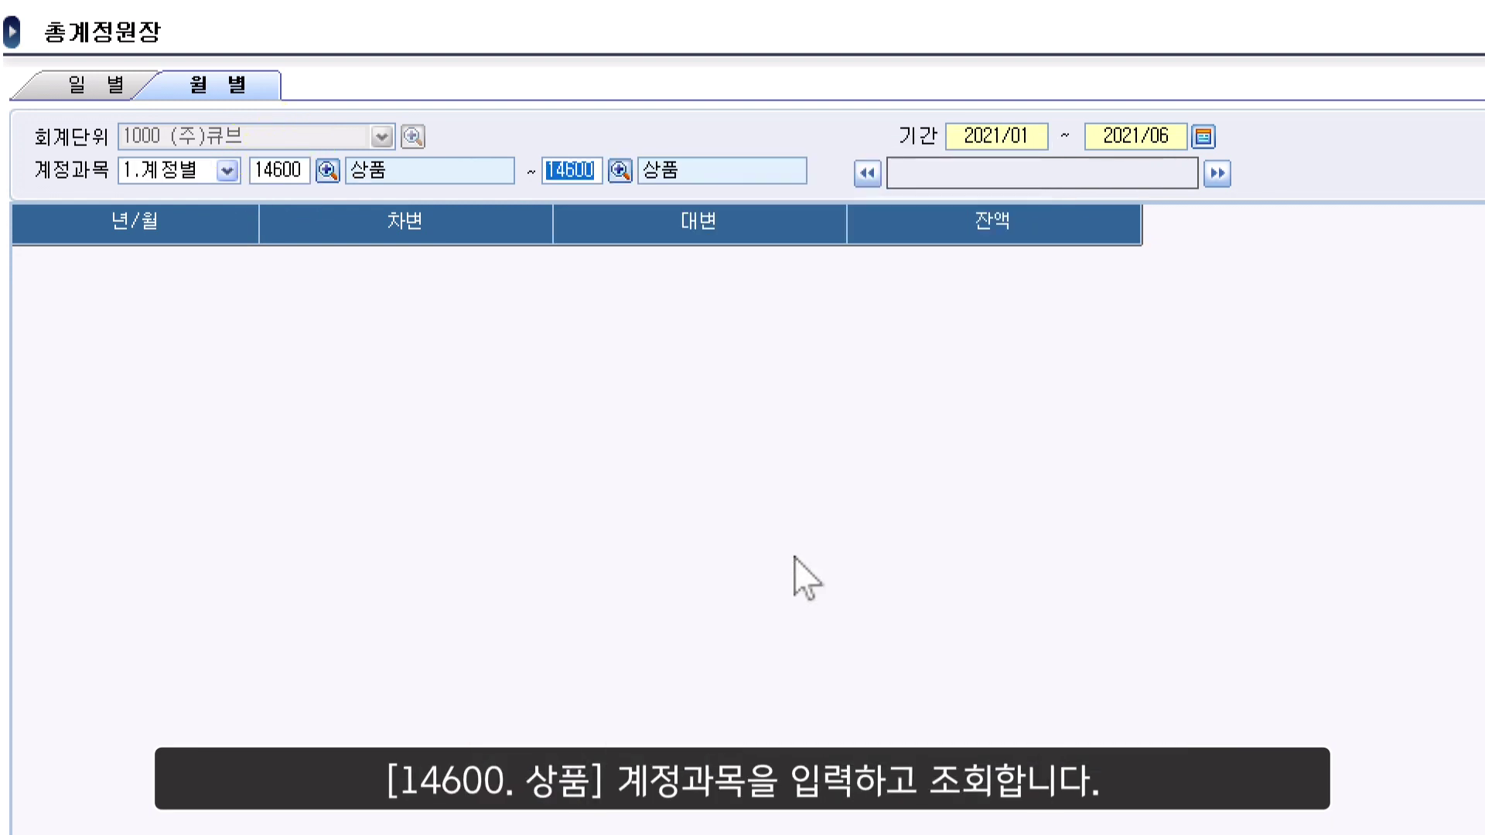
key("F12")
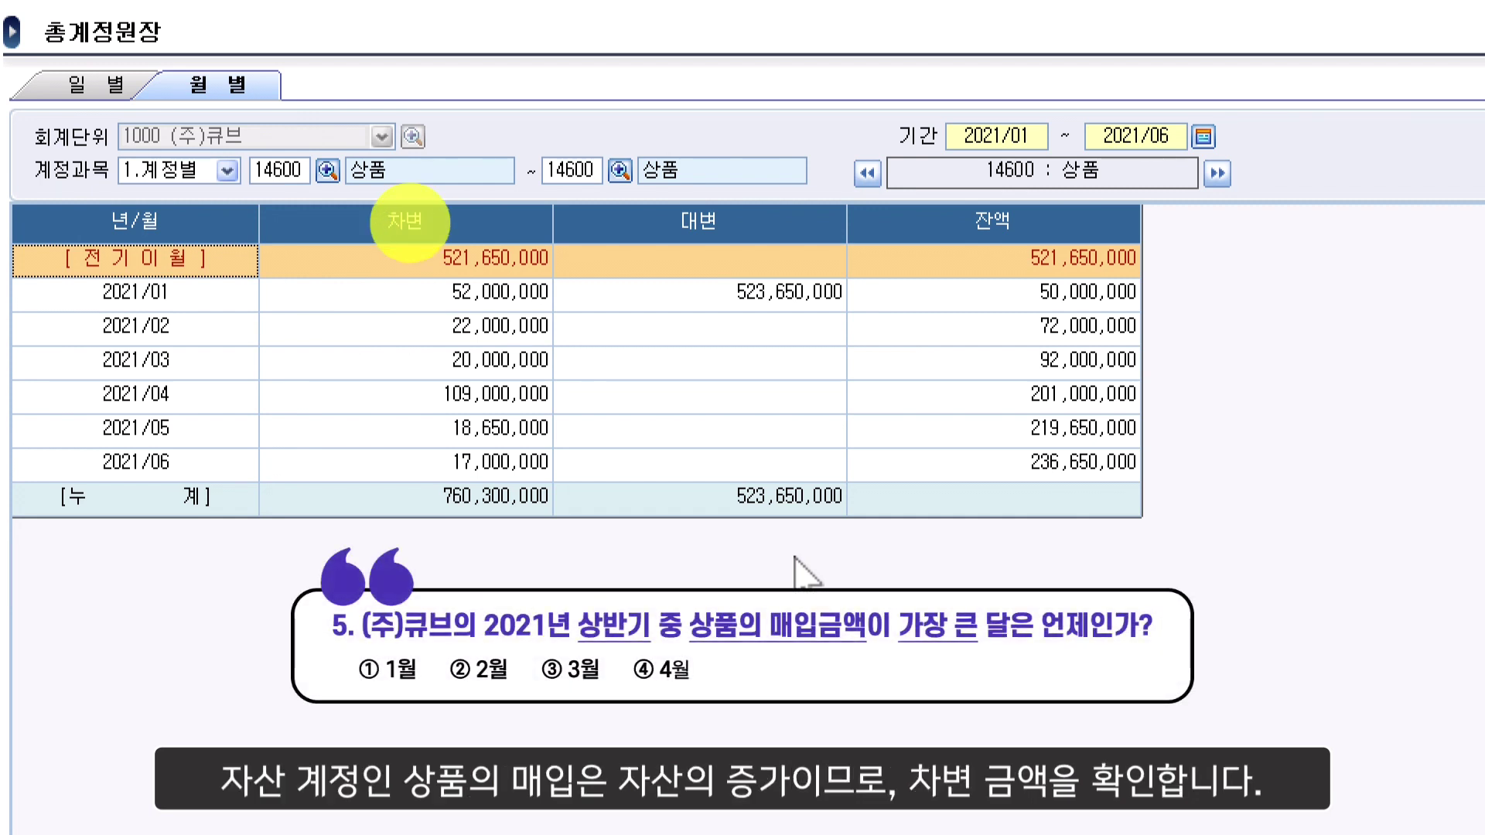
left_click(550, 412)
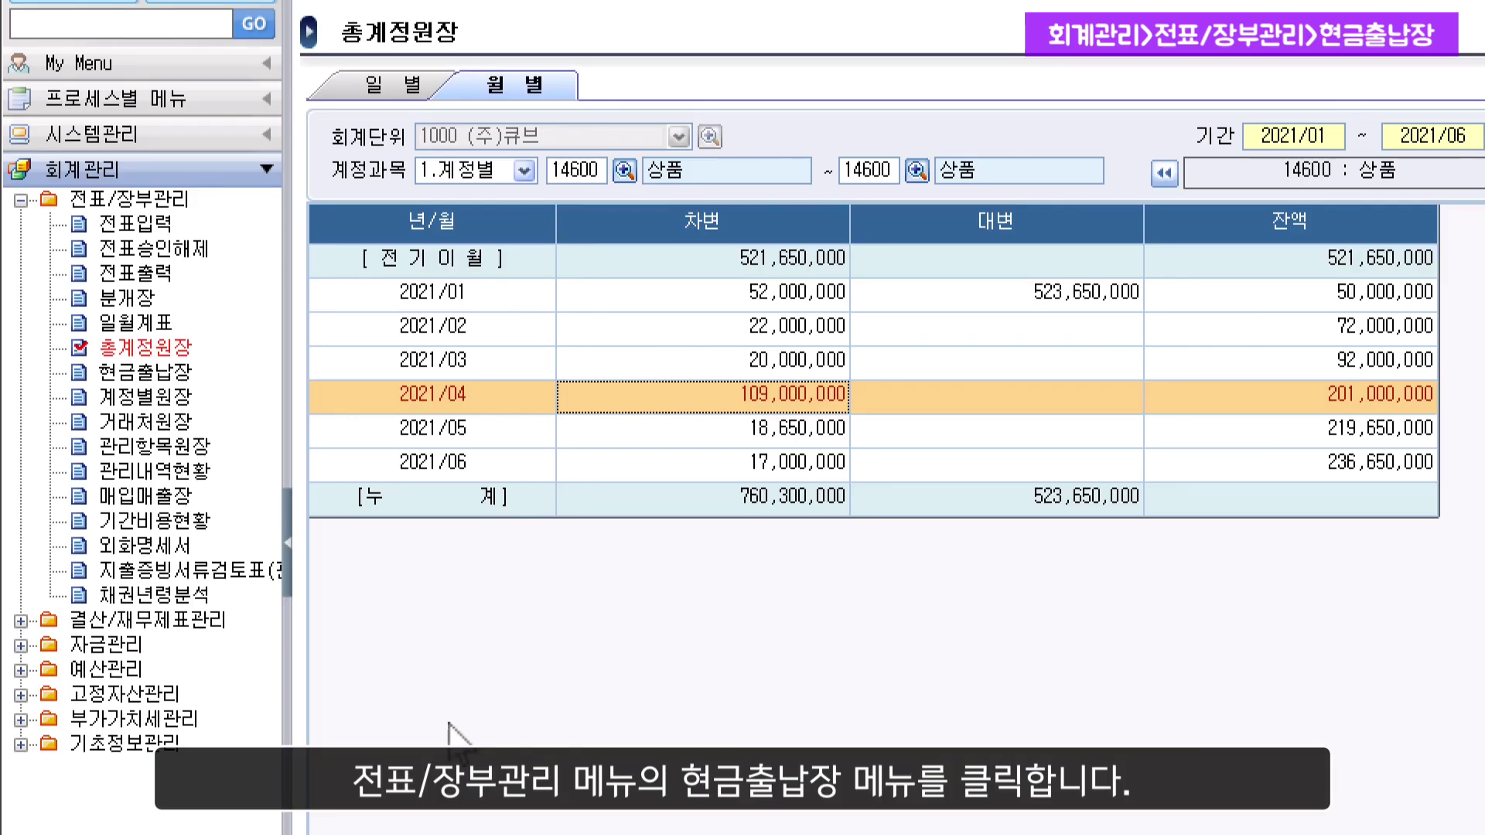
Open 현금출납장 and query it for May (5월), 2021/05/01 to 2021/05/31
left_click(178, 374)
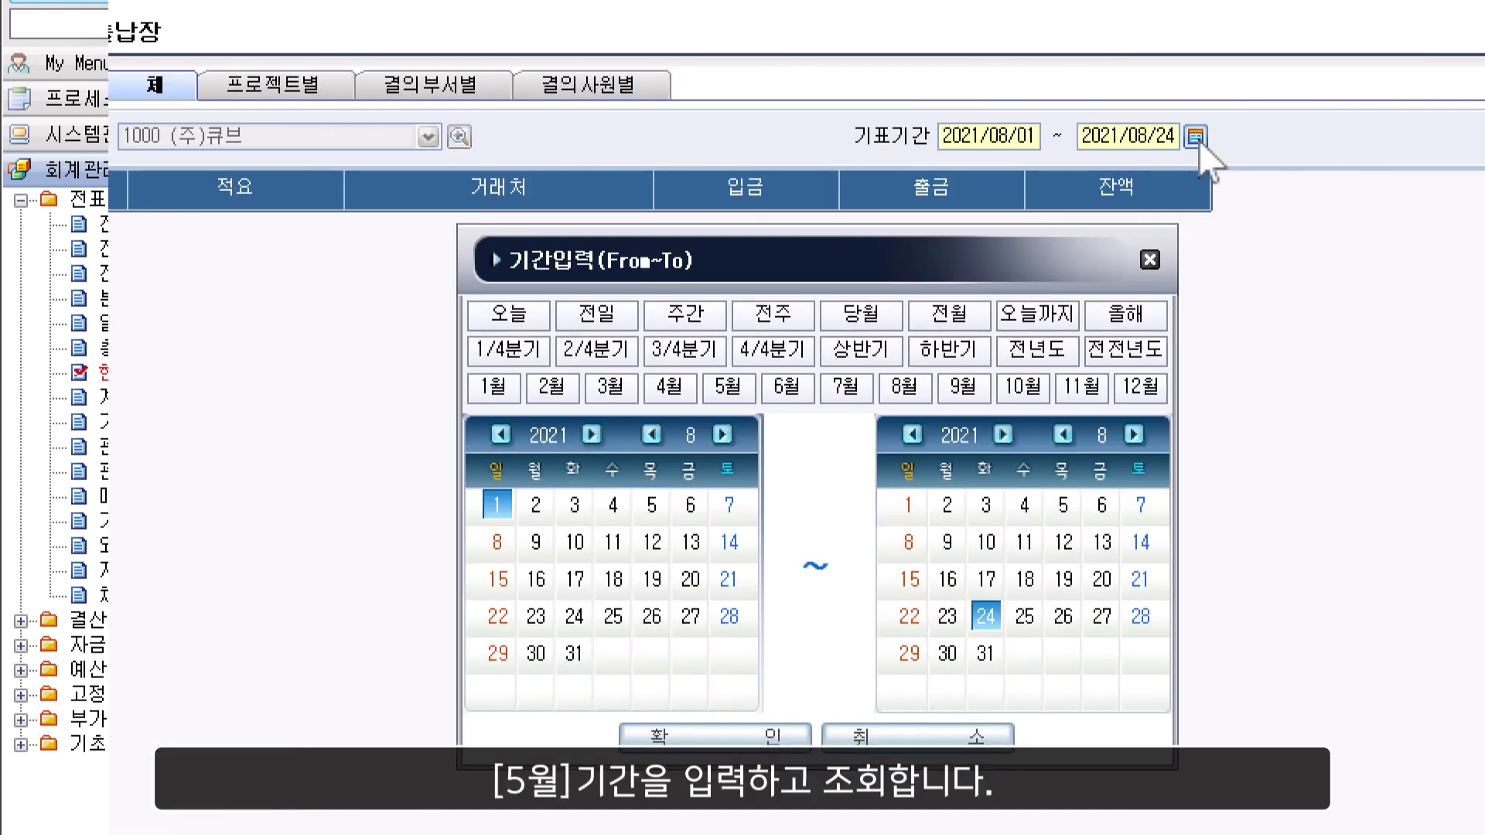
left_click(738, 389)
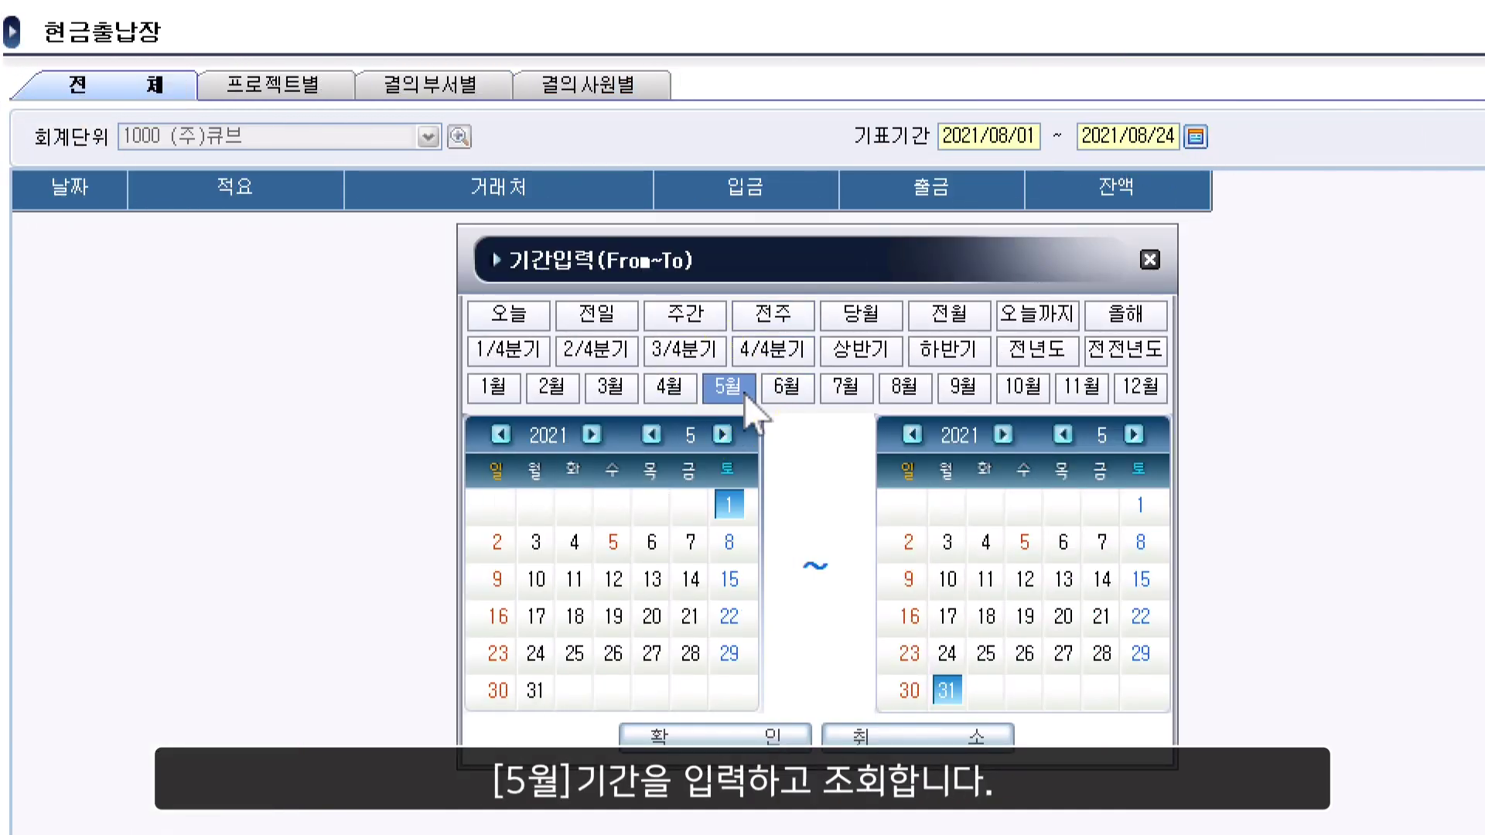
left_click(719, 738)
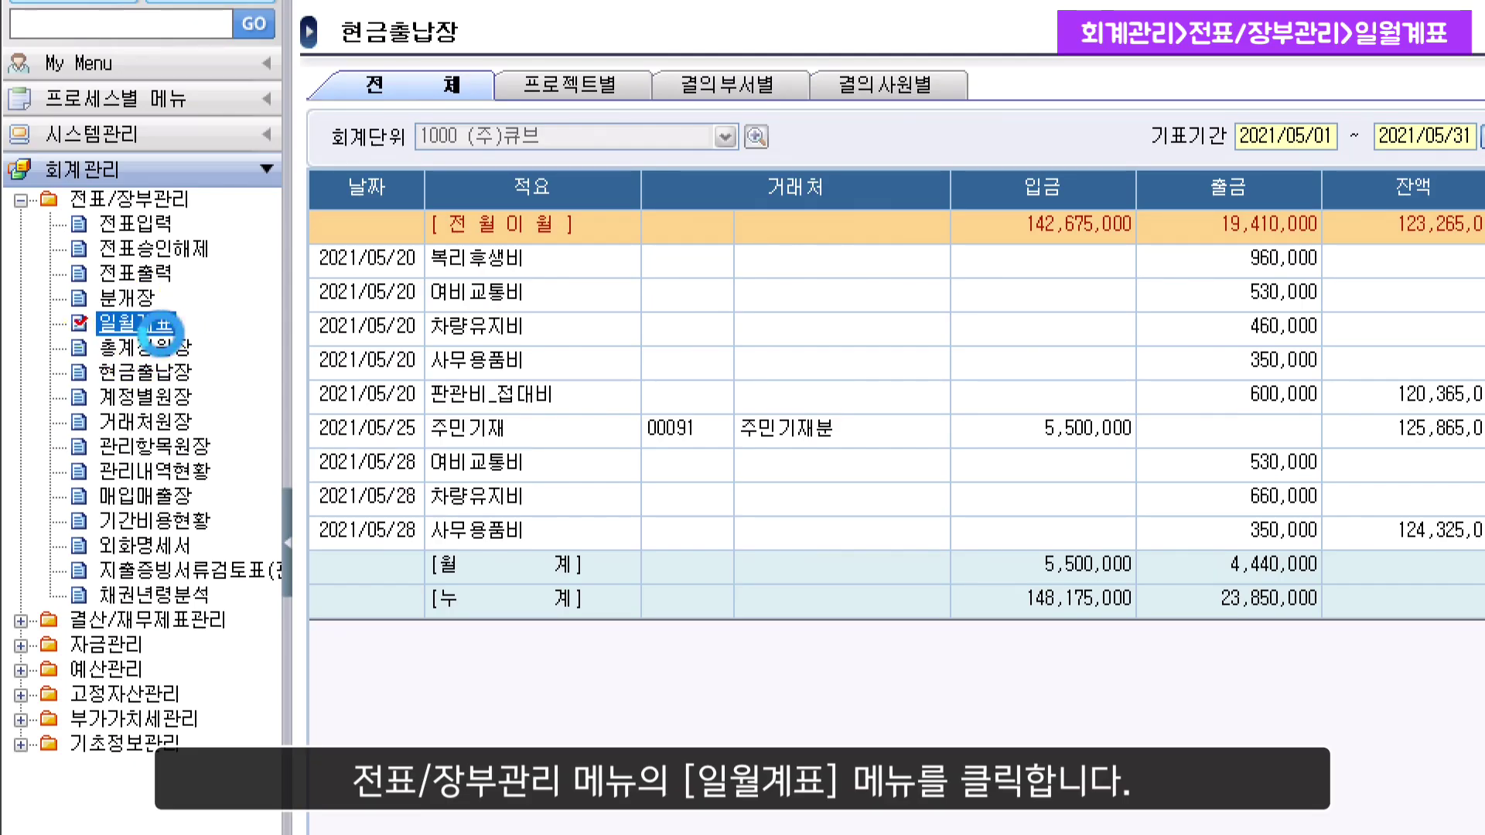
Open the 월계표 view of 일월계표 and query the second half of the year (하반기), 2021/07 to 2021/12
left_click(157, 325)
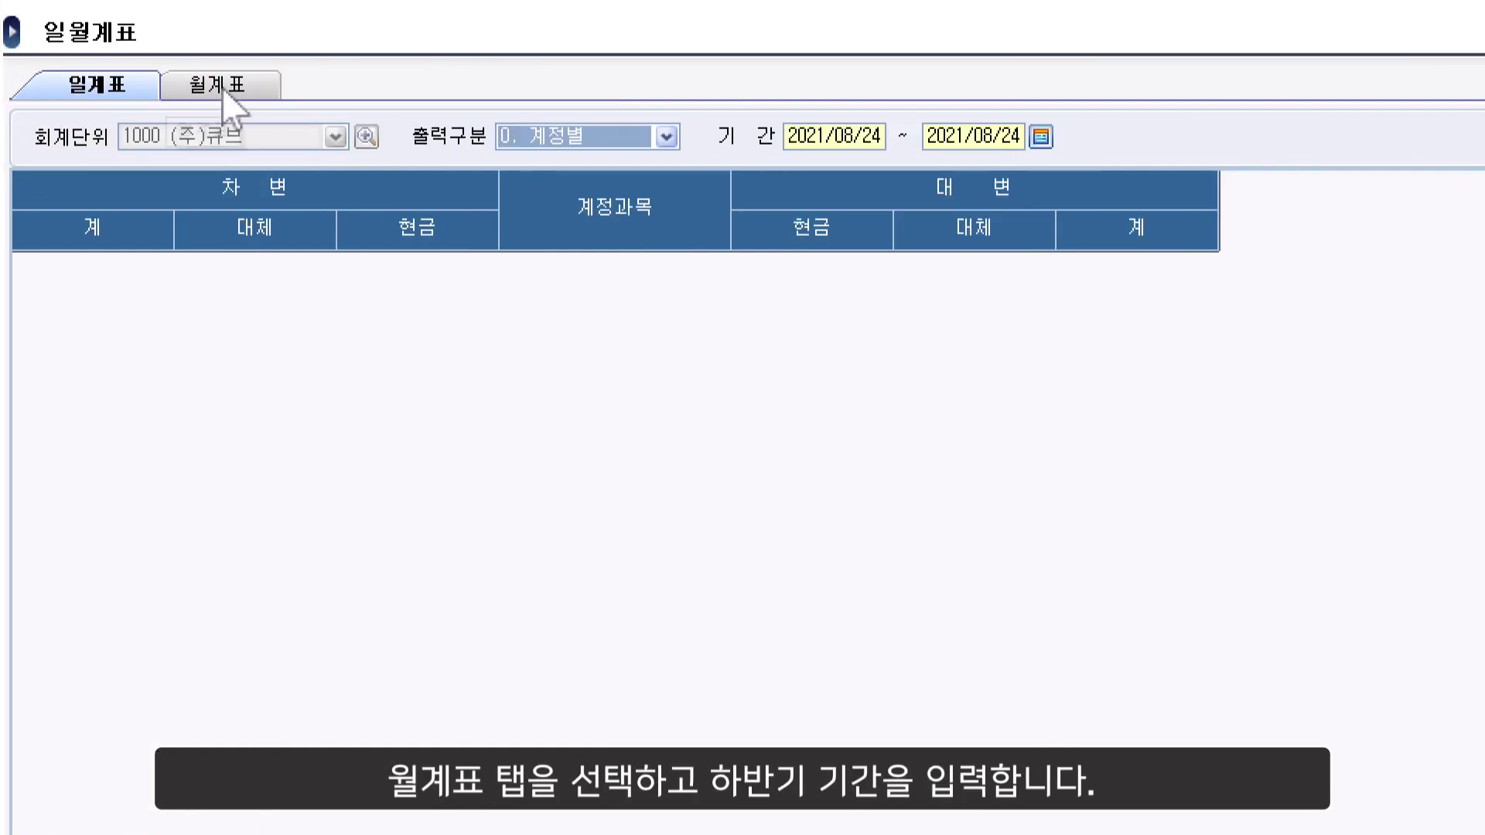
left_click(257, 83)
left_click(1039, 138)
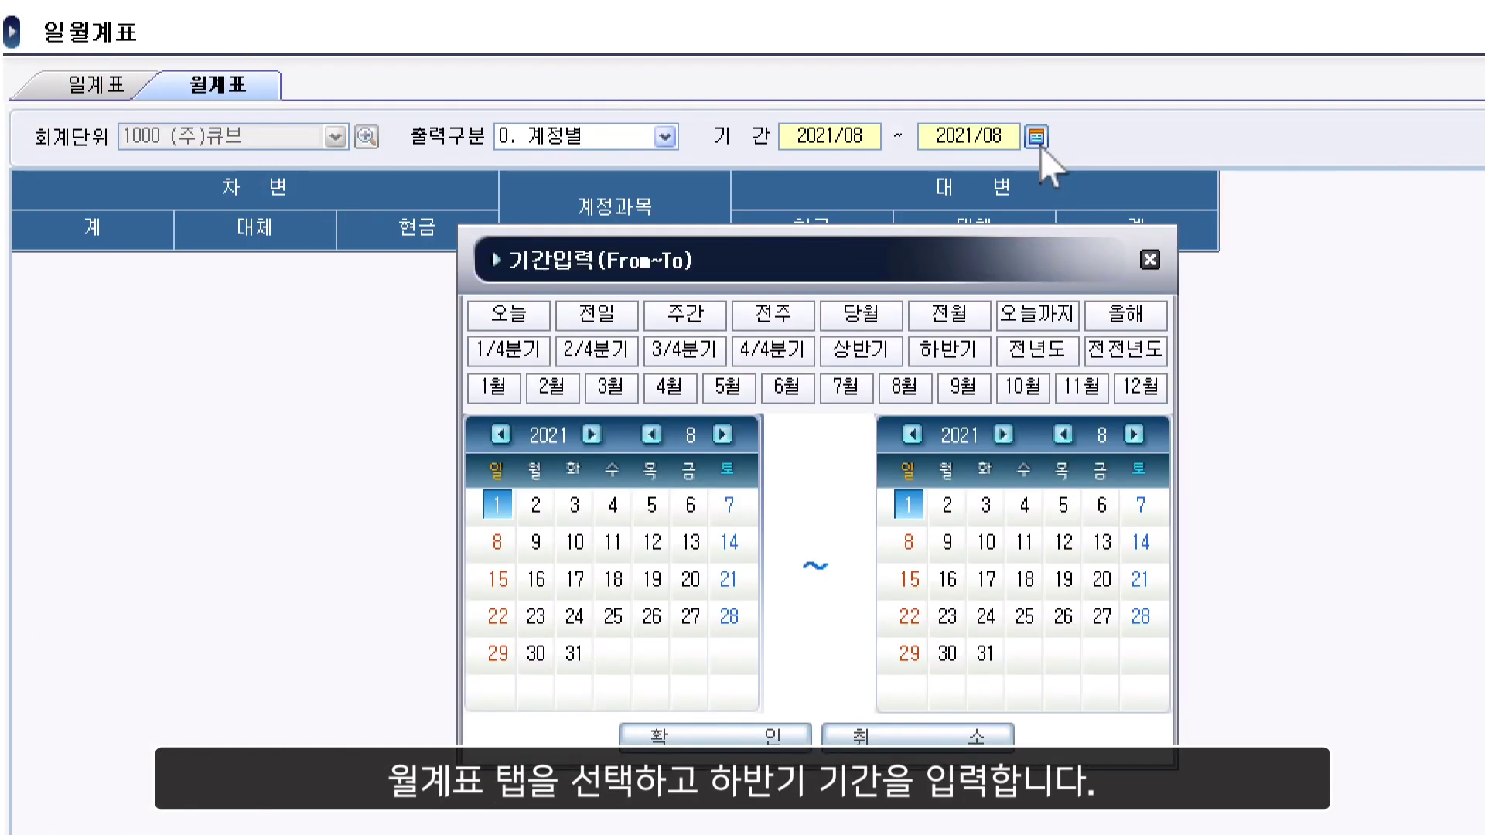
left_click(967, 357)
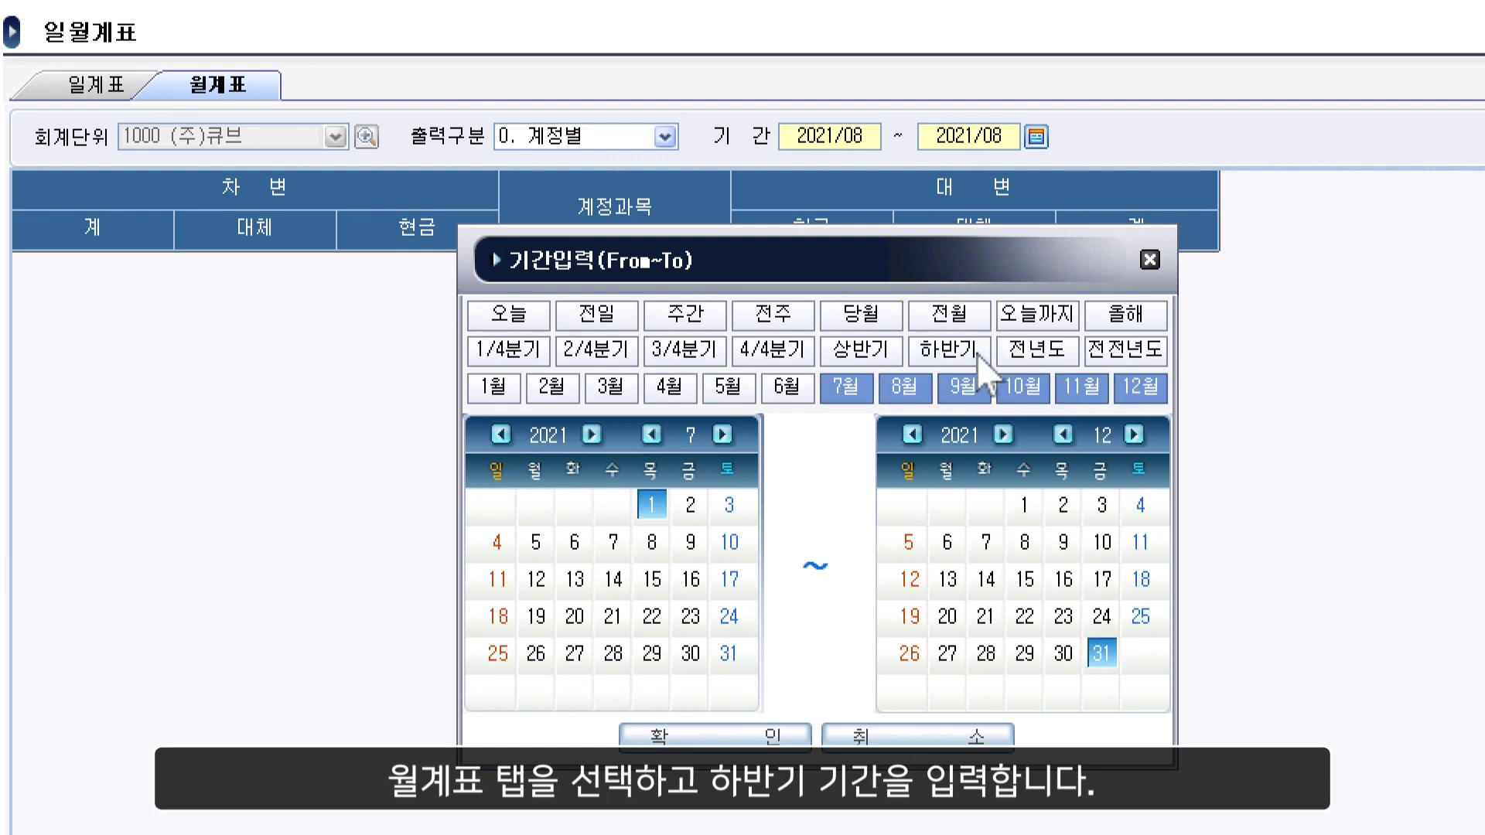
left_click(807, 735)
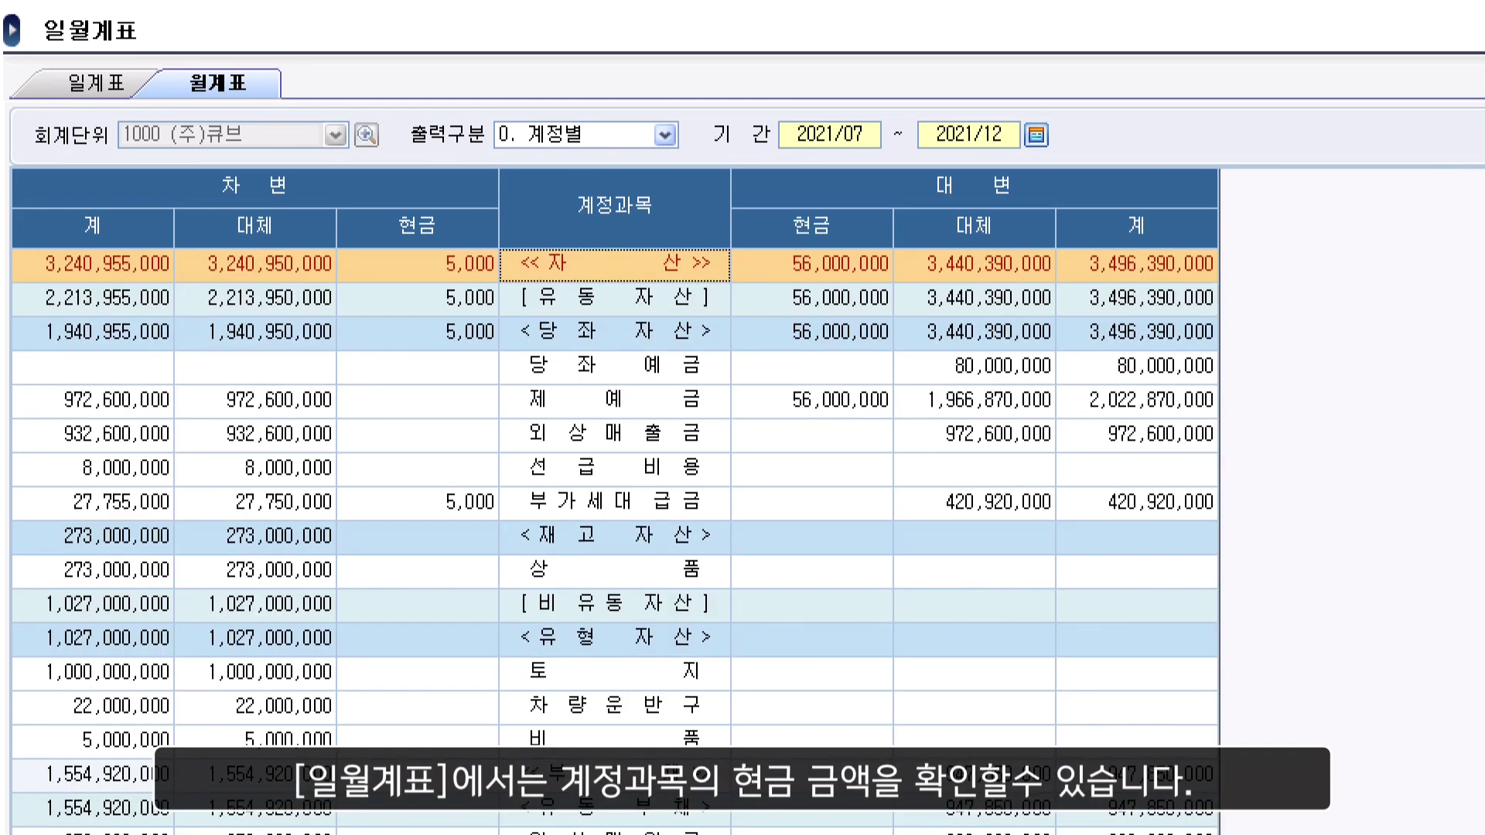
Check the cash (현금) debit amount of 사무용품비 under 판매관리비 in the 월계표
scroll(615, 542, "down", 3)
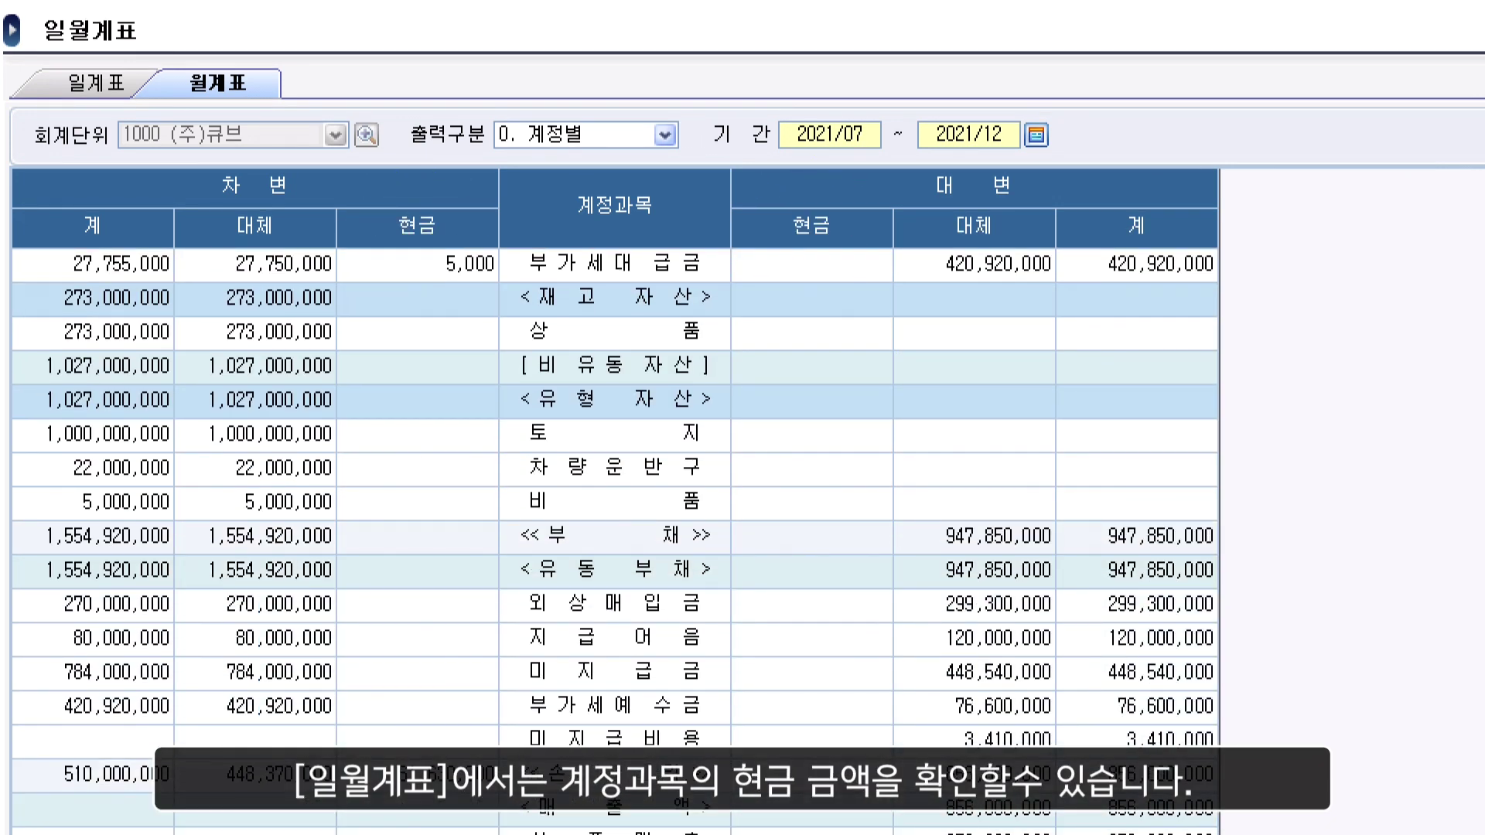
scroll(615, 541, "down", 2)
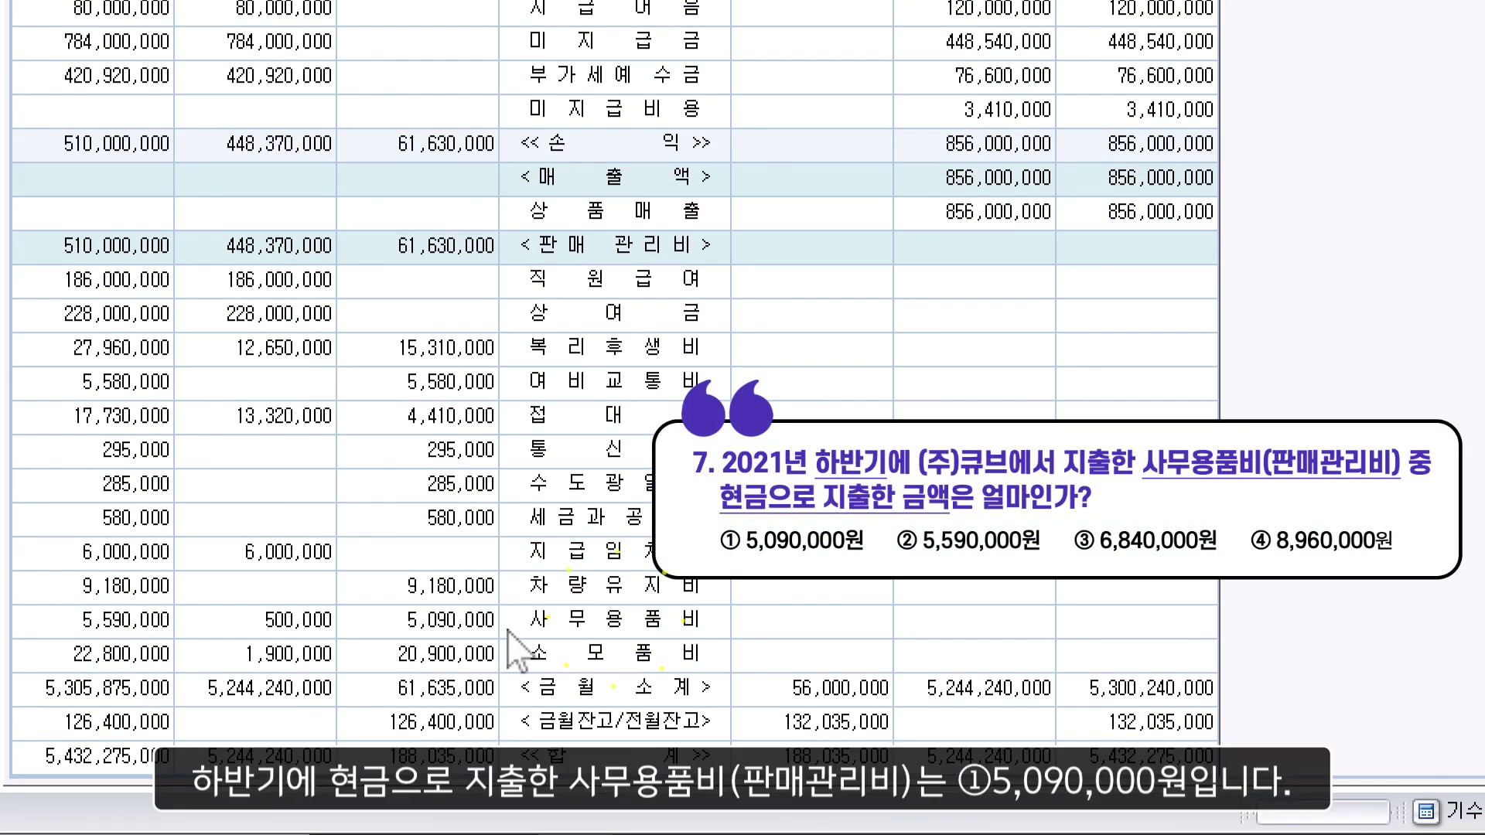
left_click(507, 628)
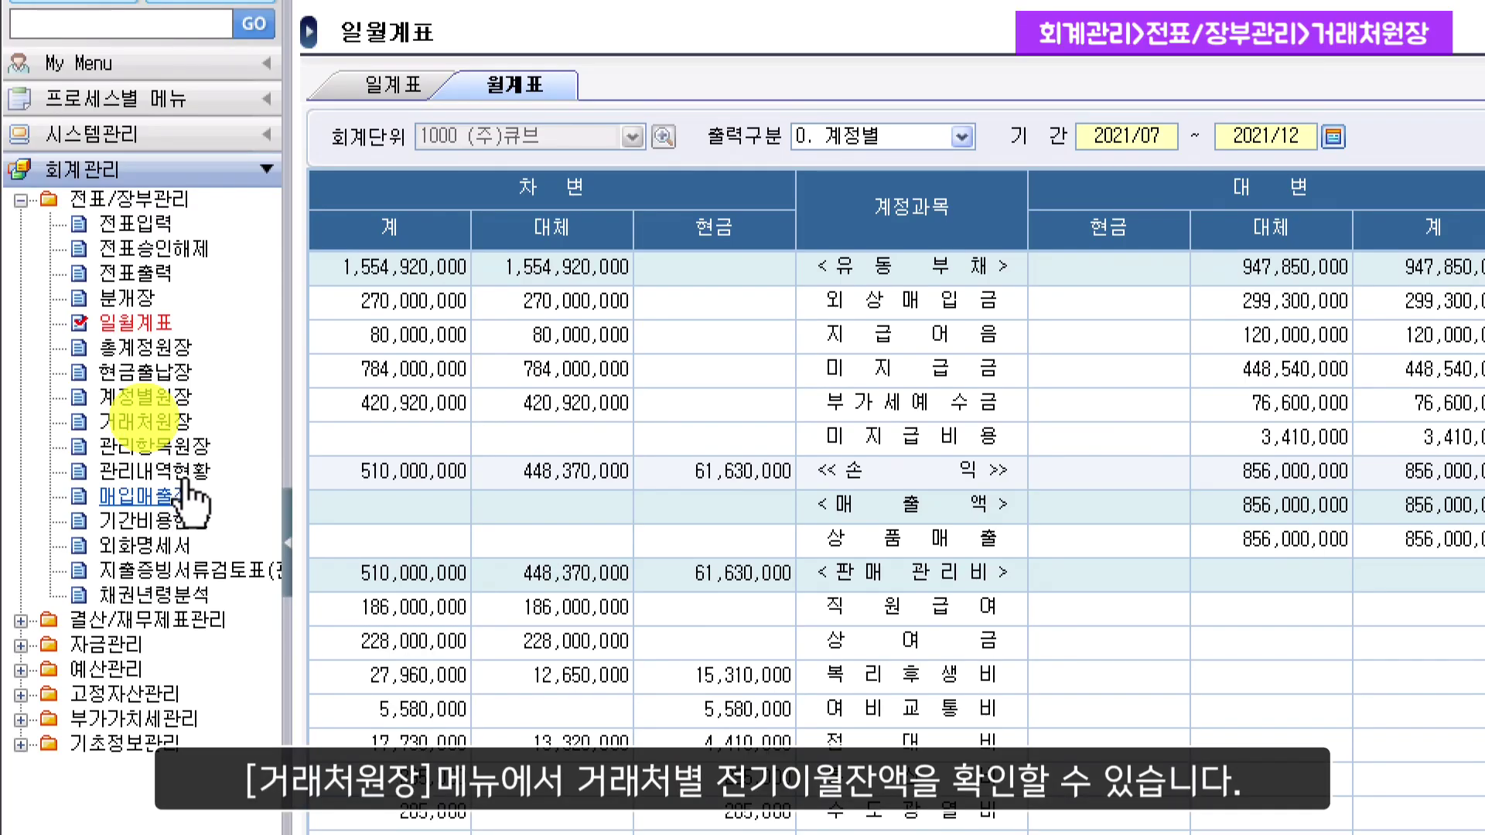
Open 거래처원장 and set its 계정과목 to 25100 외상매입금
left_click(193, 431)
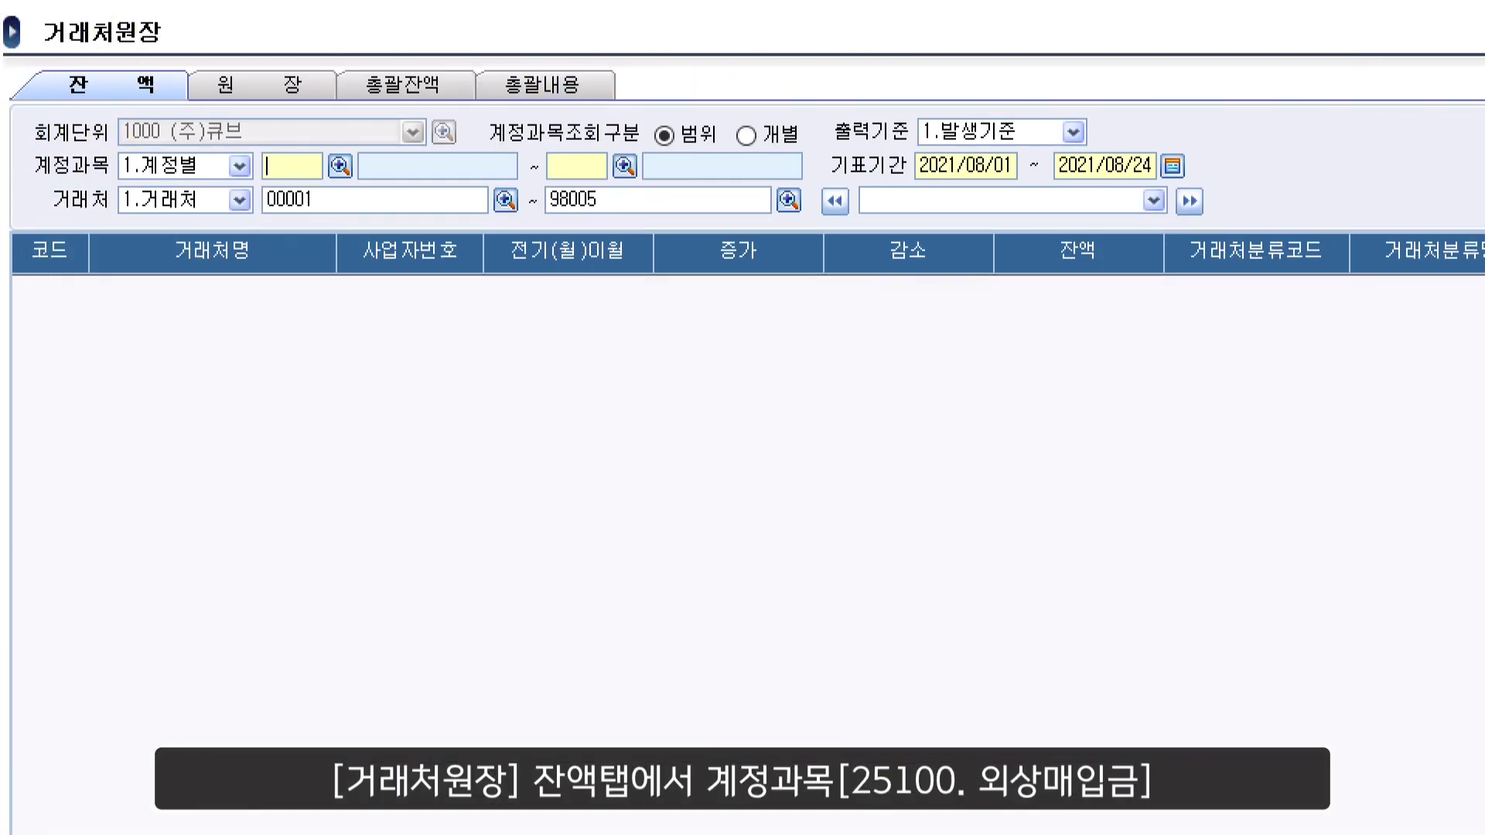
left_click(281, 166)
type("외상매이입금")
key("Return")
Set the 기표기간 to the single day 2021/01/01 and query the 외상매입금 balances by 거래처
left_click(1145, 166)
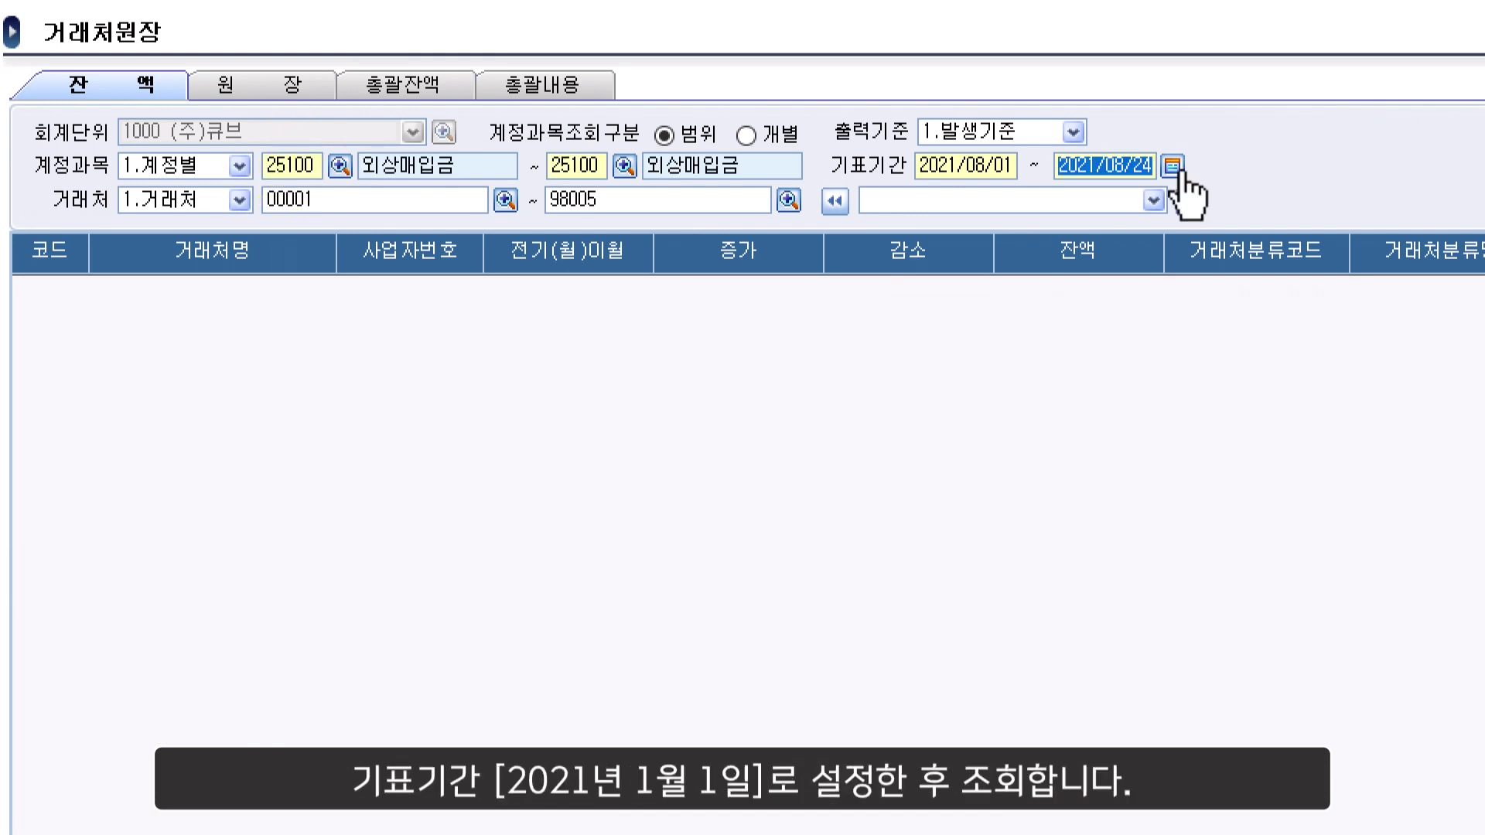
left_click(1173, 167)
left_click(493, 387)
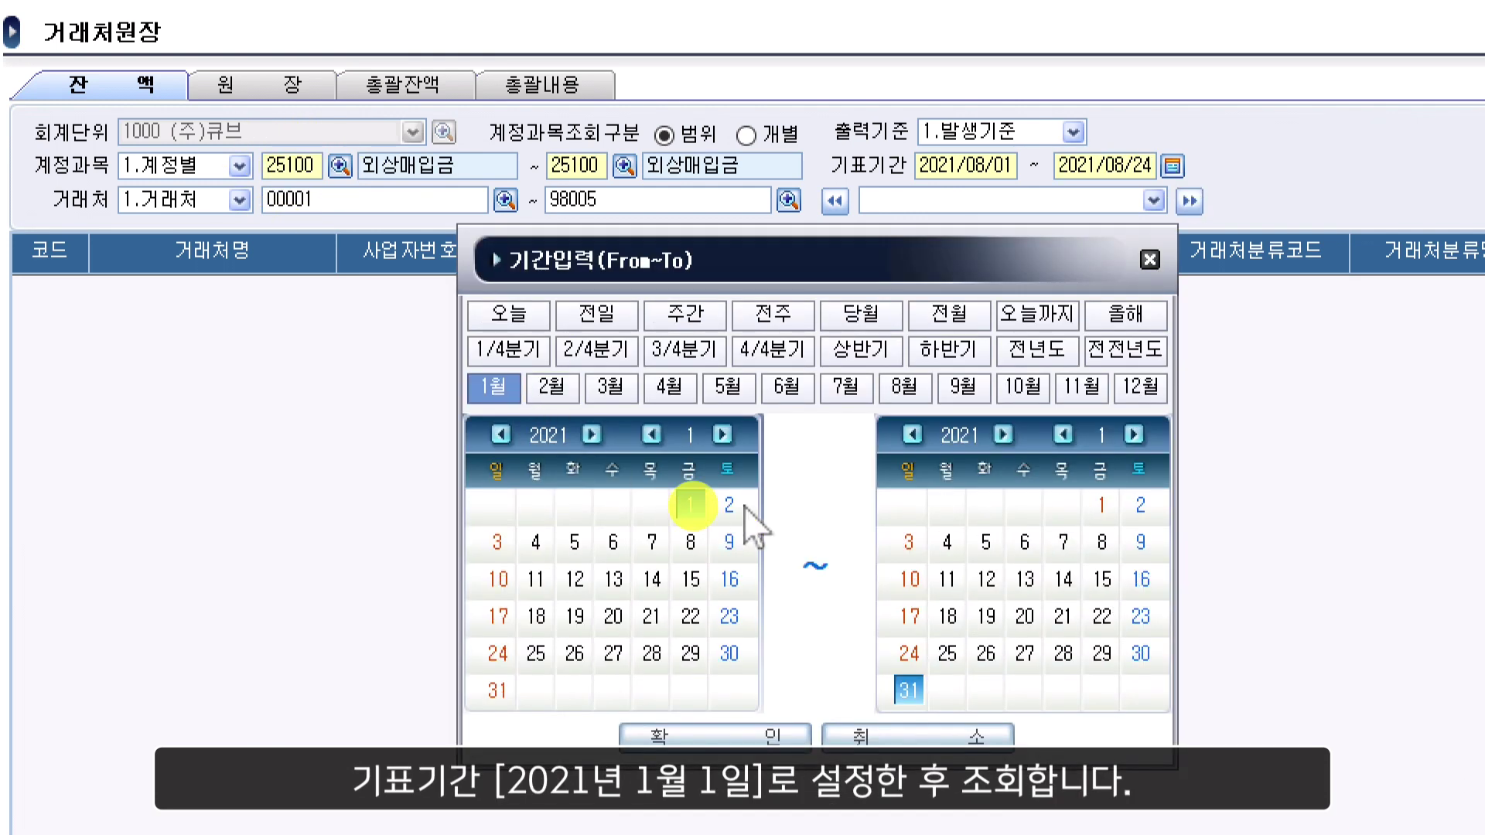
left_click(1100, 506)
left_click(740, 737)
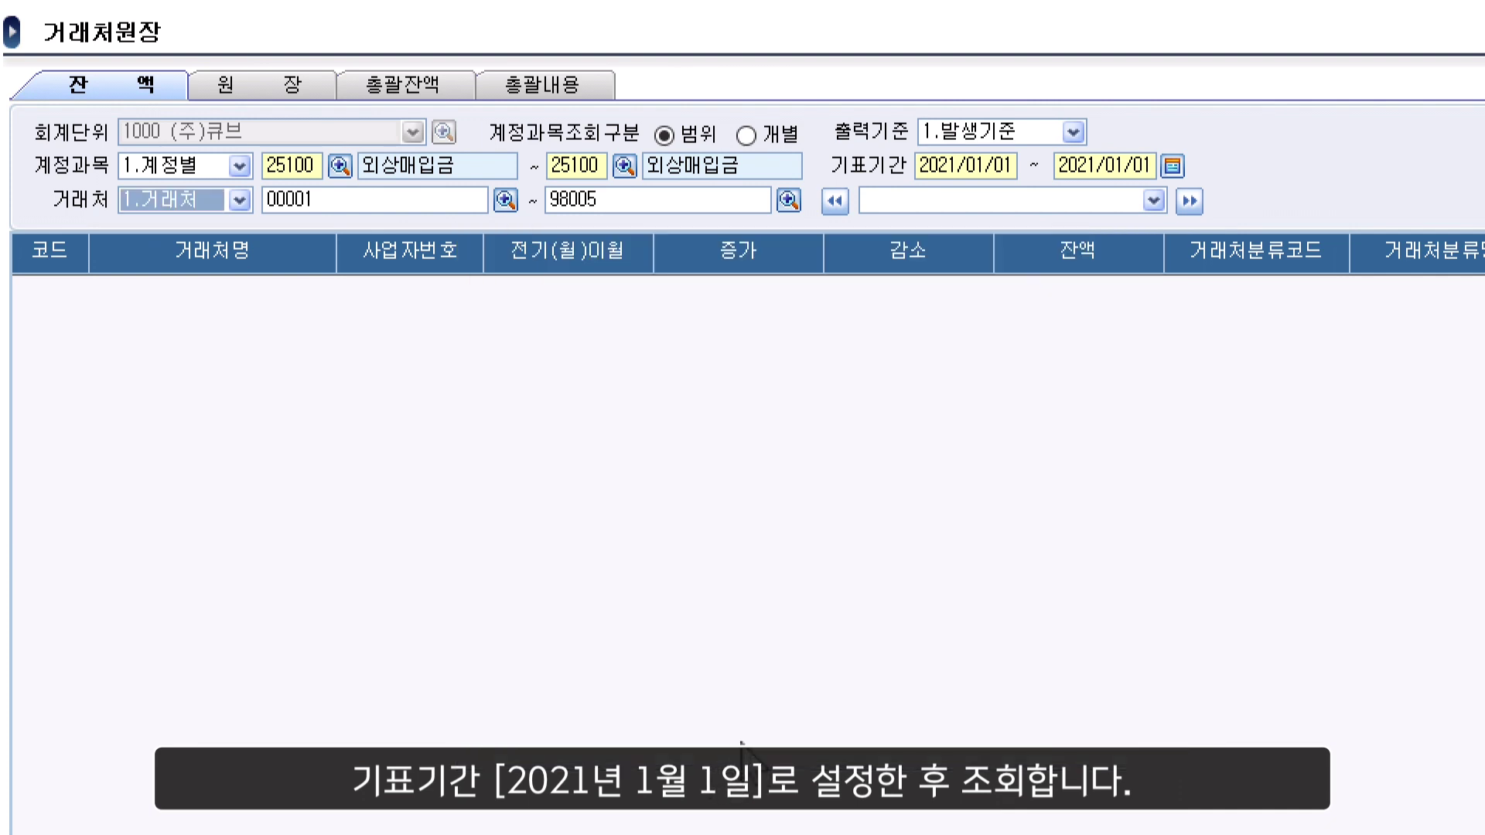
key("Return")
key("Return")
key("Return")
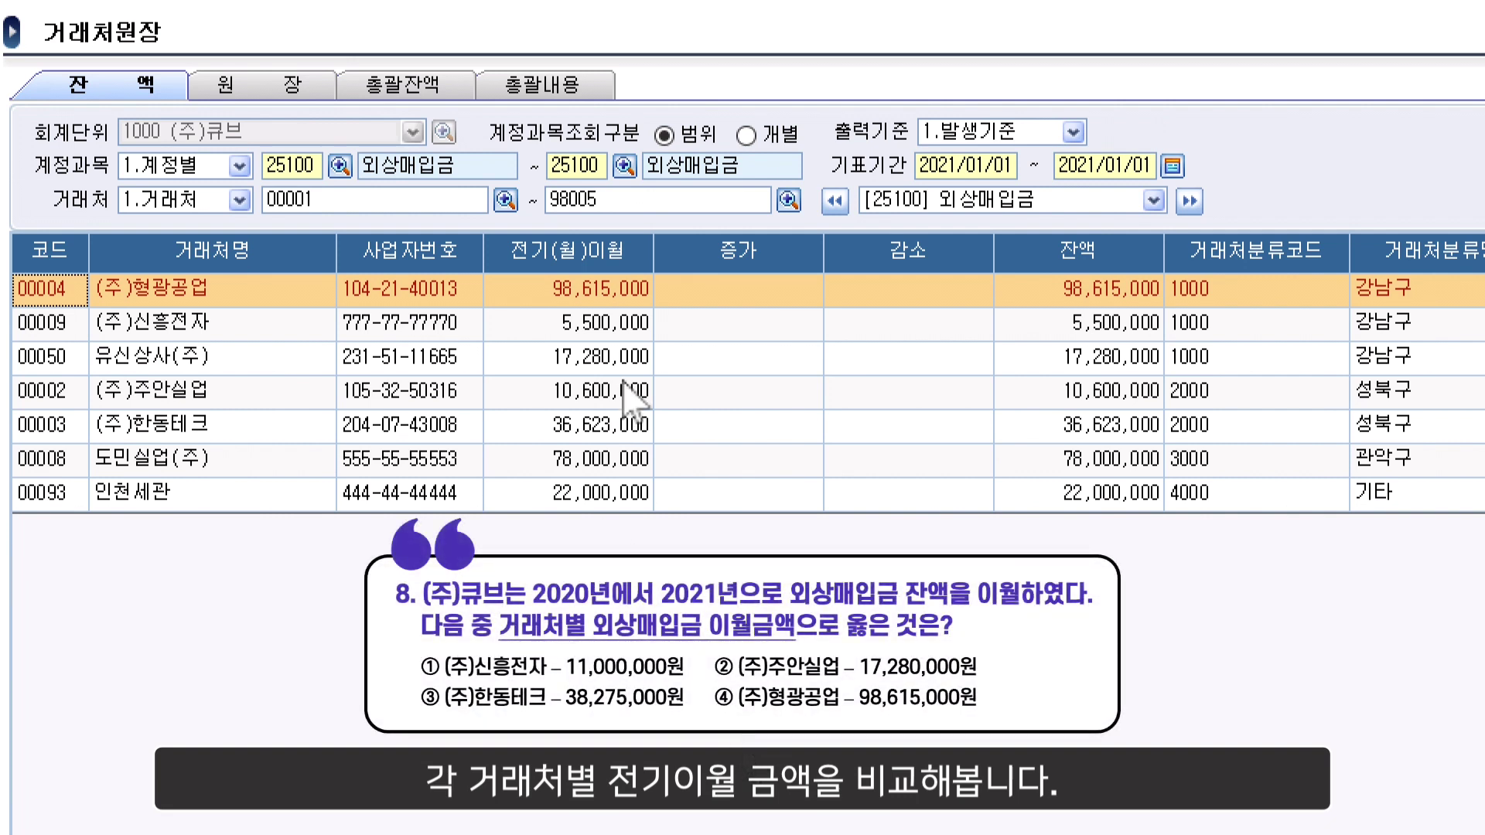
Check the 전기(월)이월 amounts of (주)신흥전자, (주)주안실업, (주)한동테크 and (주)형광공업 in turn
left_click(656, 323)
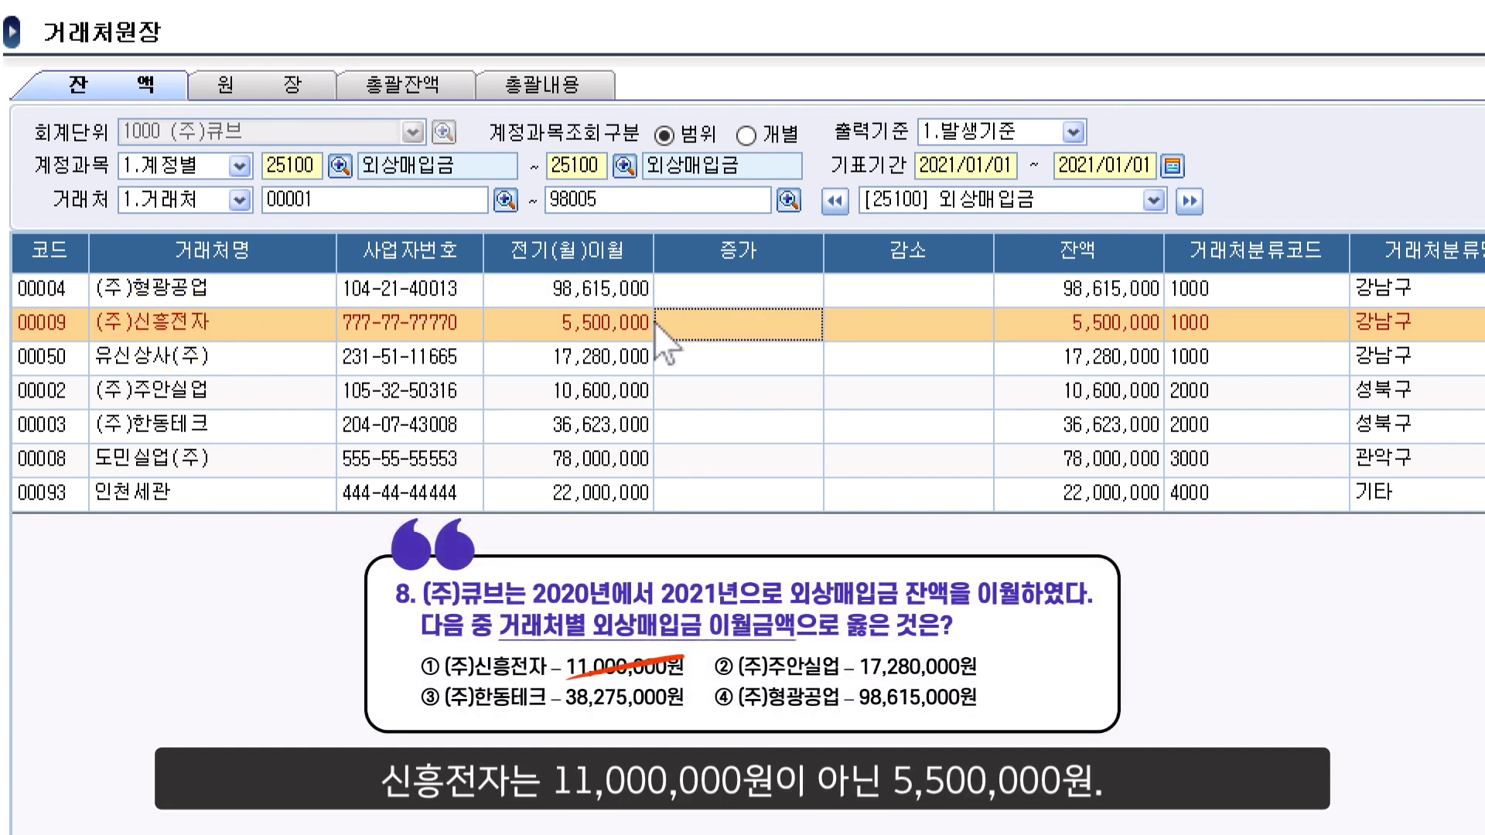
left_click(666, 403)
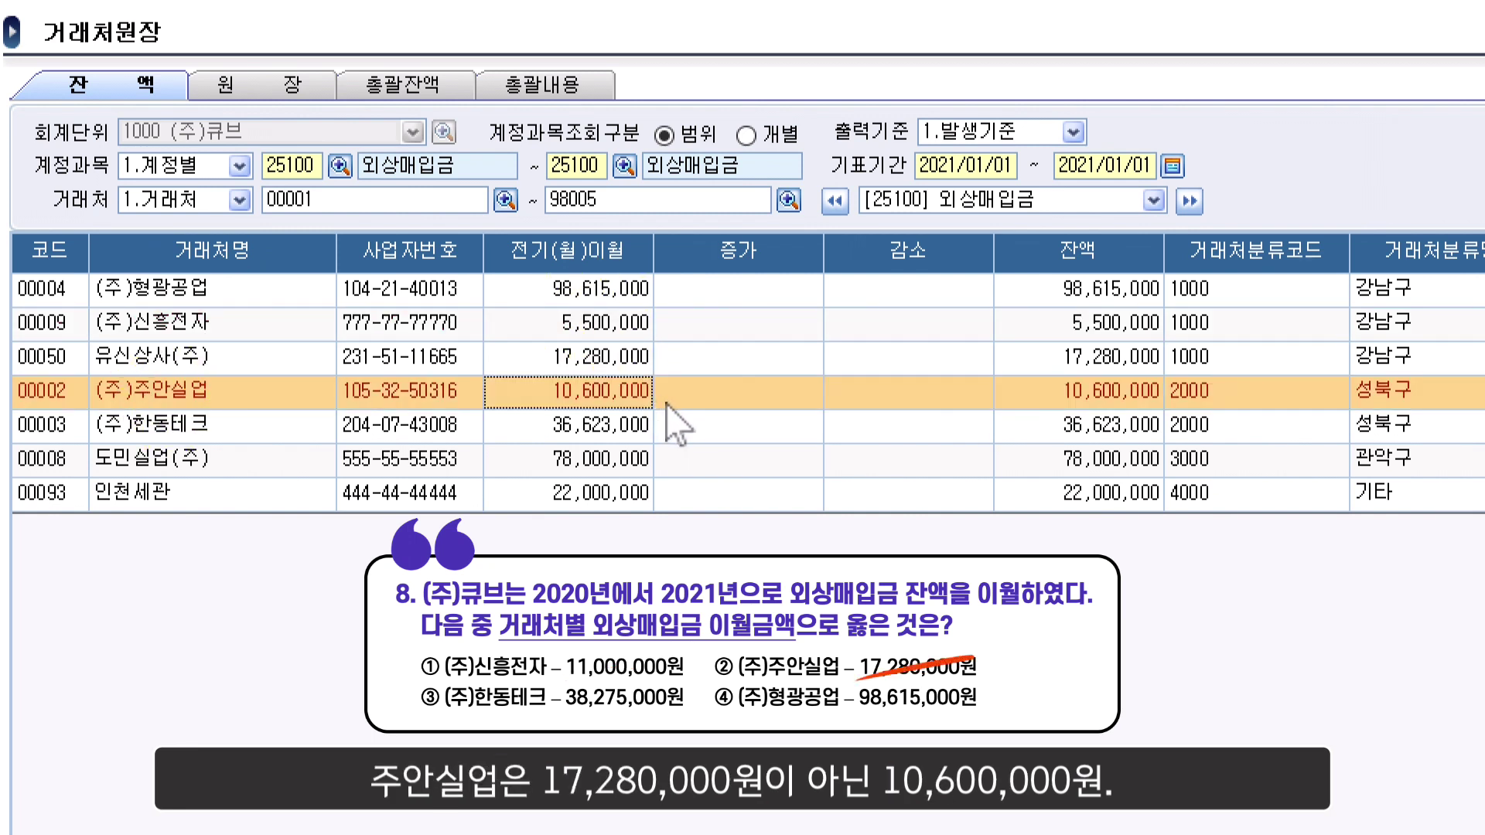
left_click(660, 435)
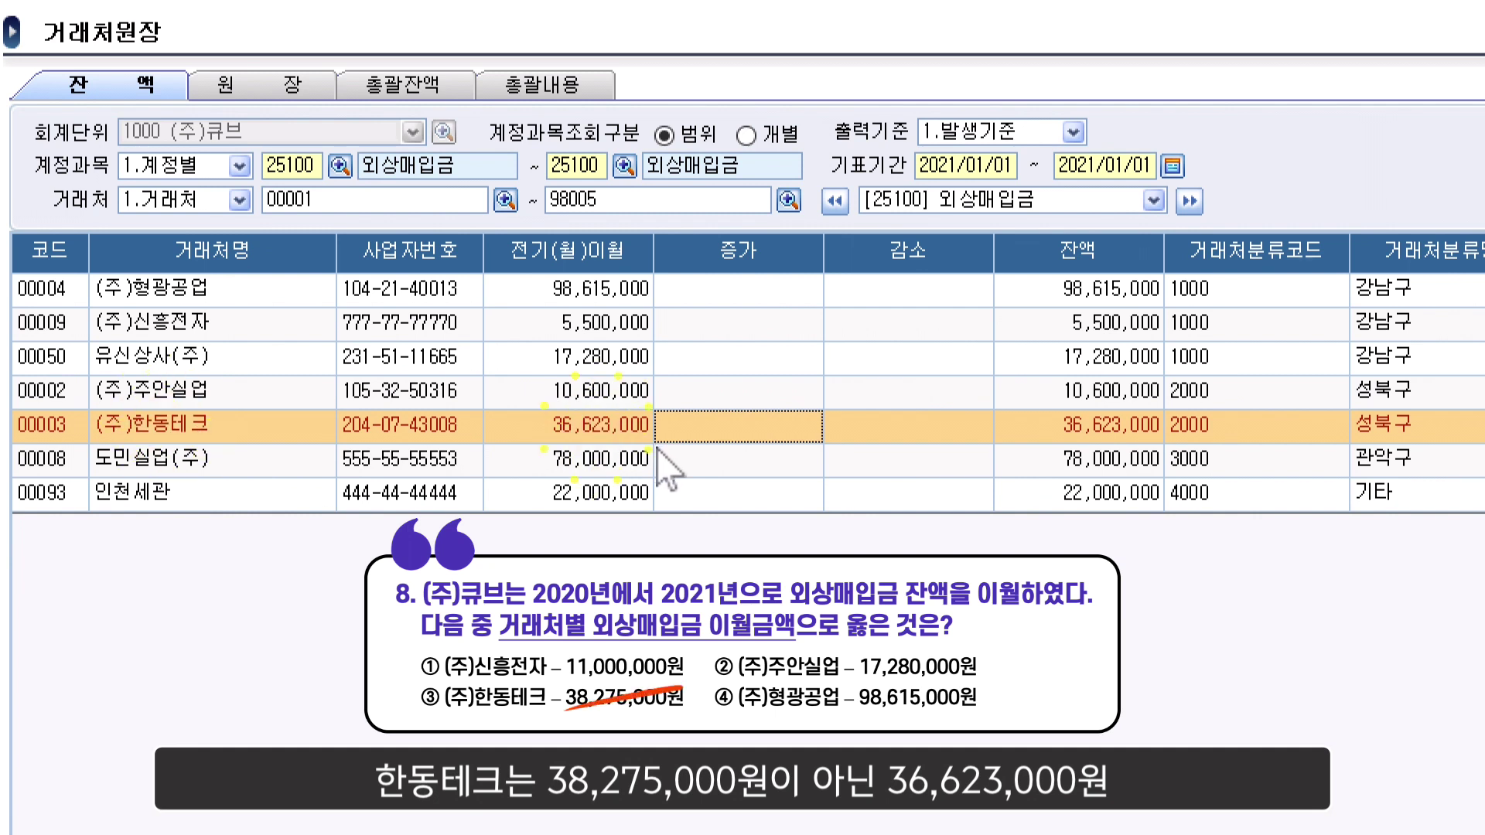
left_click(660, 298)
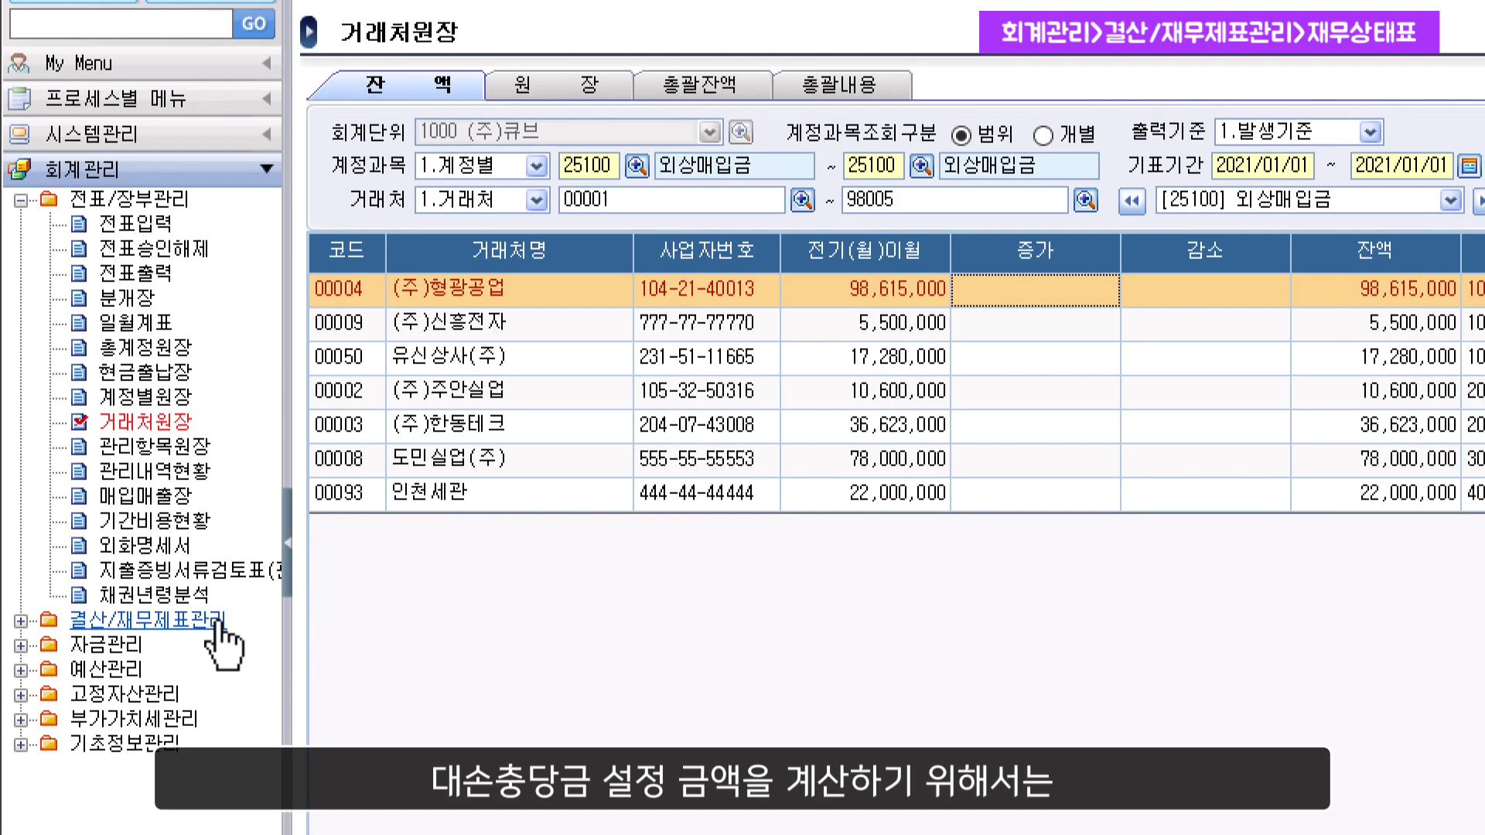
Open 재무상태표 under 결산/재무제표관리 and query it as of 2021/03/31
left_click(209, 620)
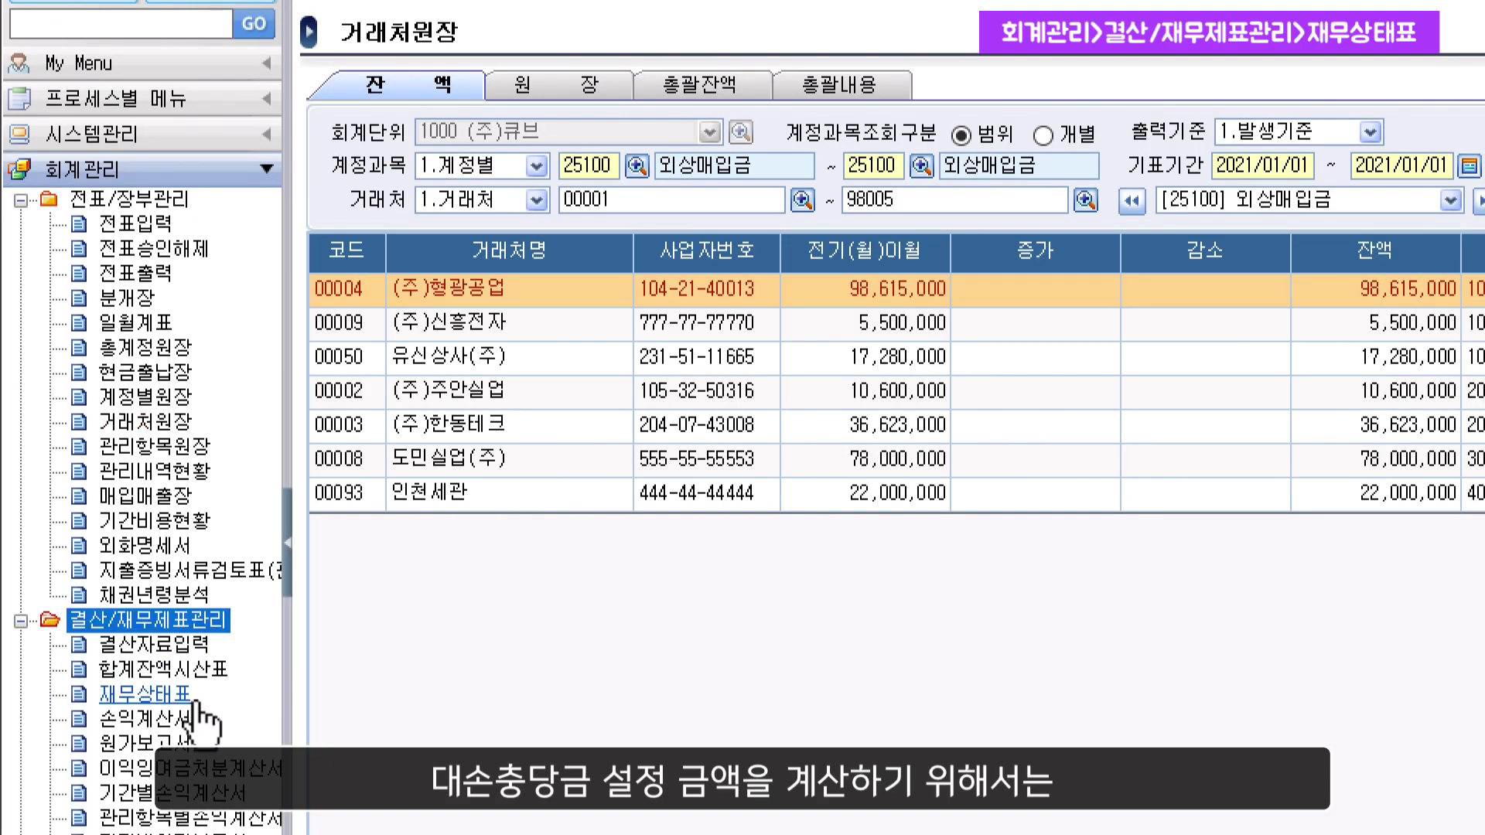
left_click(195, 701)
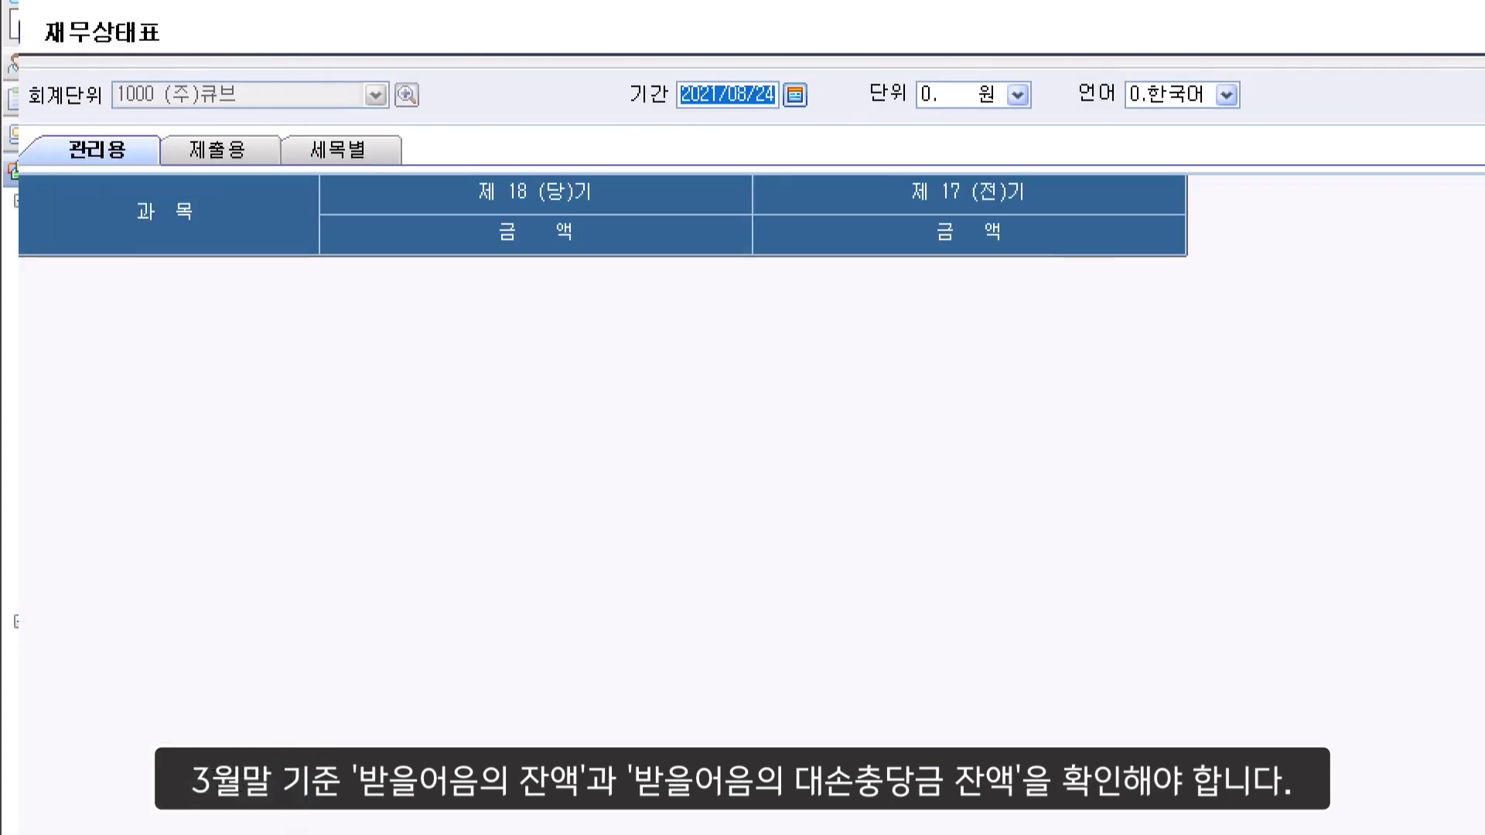
left_click(796, 94)
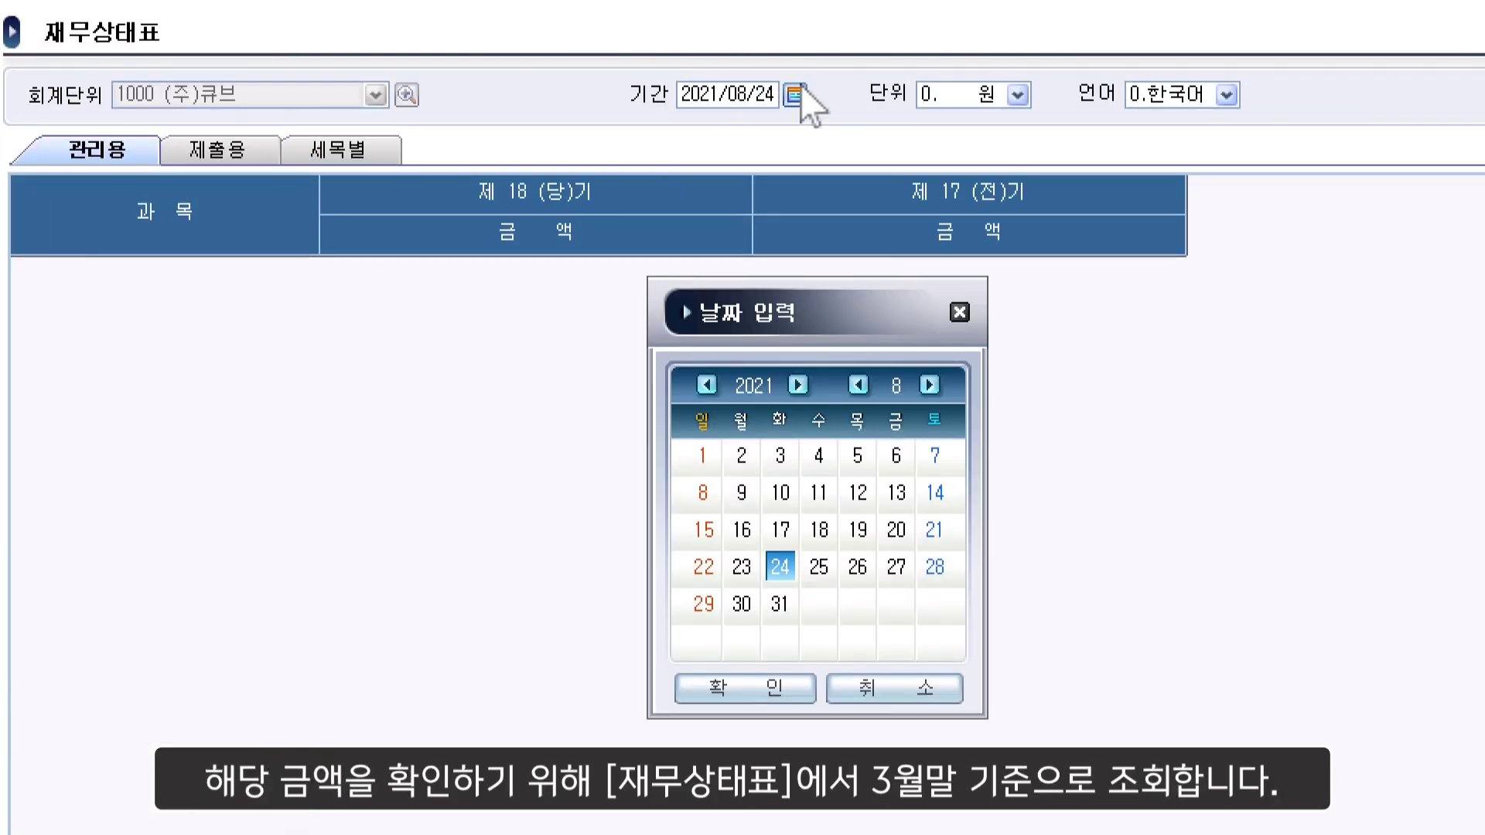
left_click(859, 385)
left_click(858, 385)
left_click(859, 385)
left_click(859, 384)
left_click(859, 385)
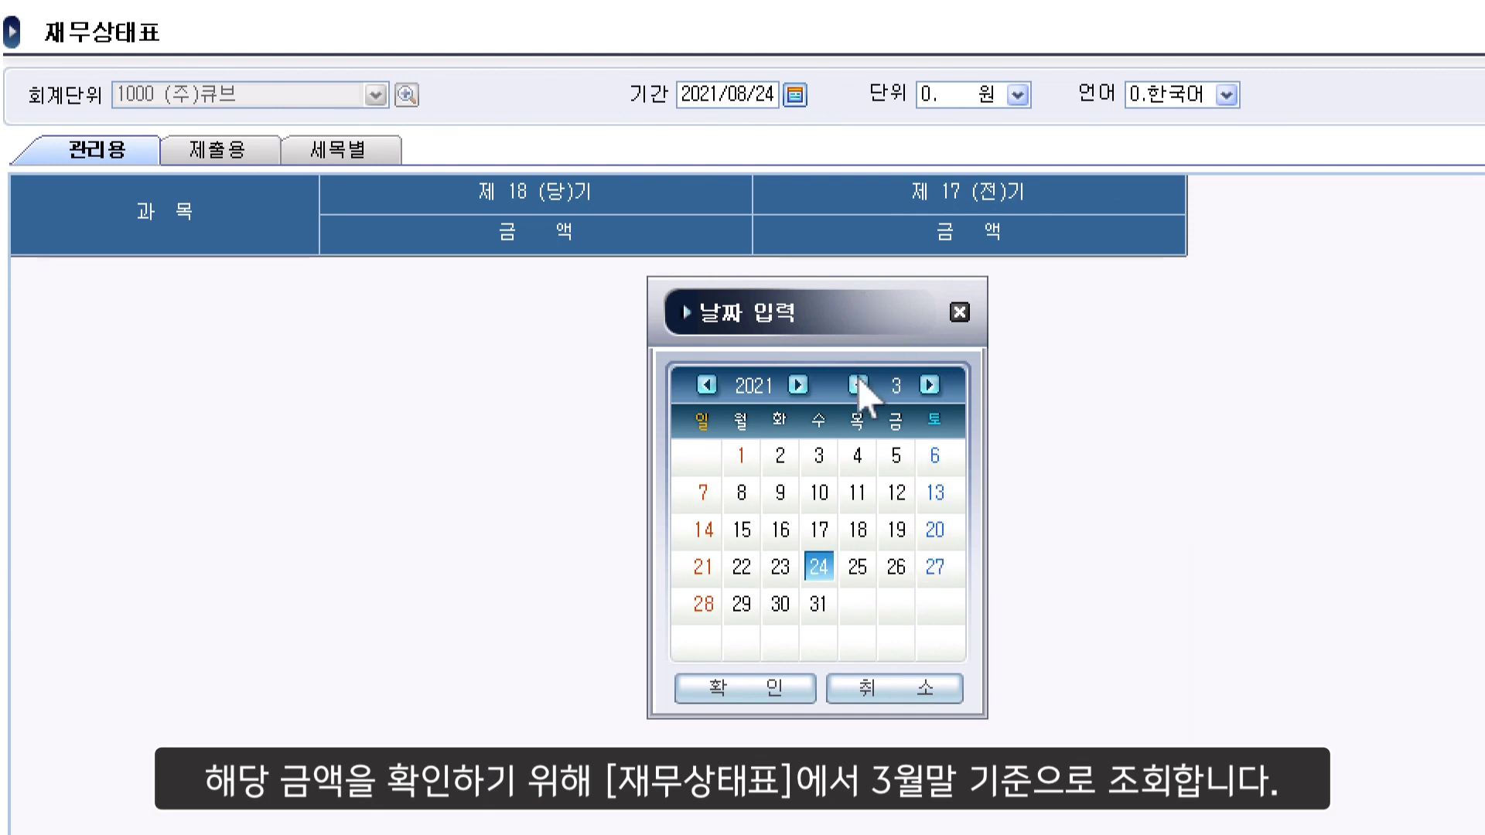
left_click(818, 604)
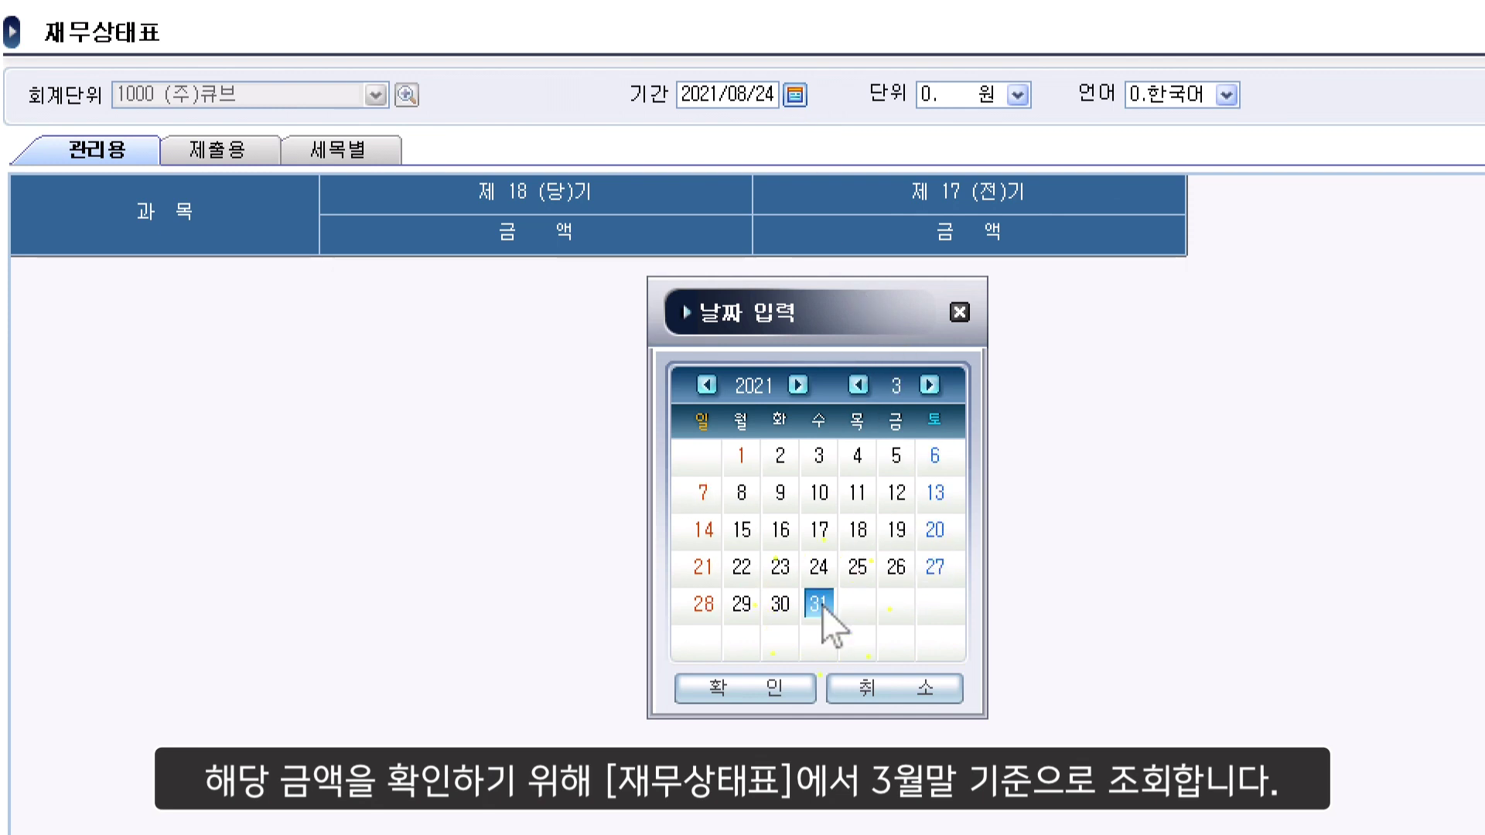
left_click(801, 691)
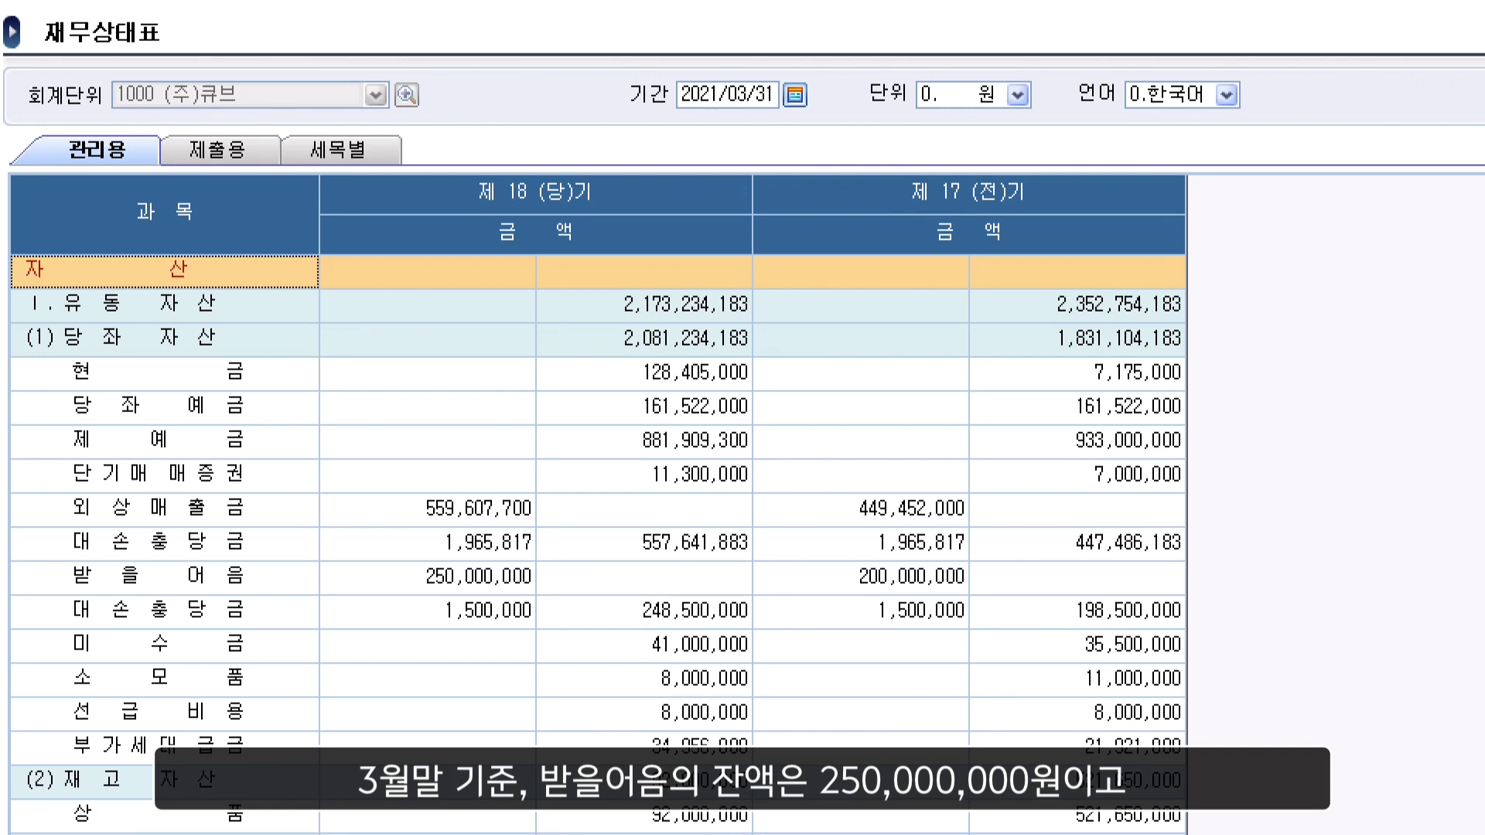
Check 받을어음 and its 대손충당금 in the balance sheet, and the overdue amounts of (주)형광공업 in 채권년령분석
left_click(476, 586)
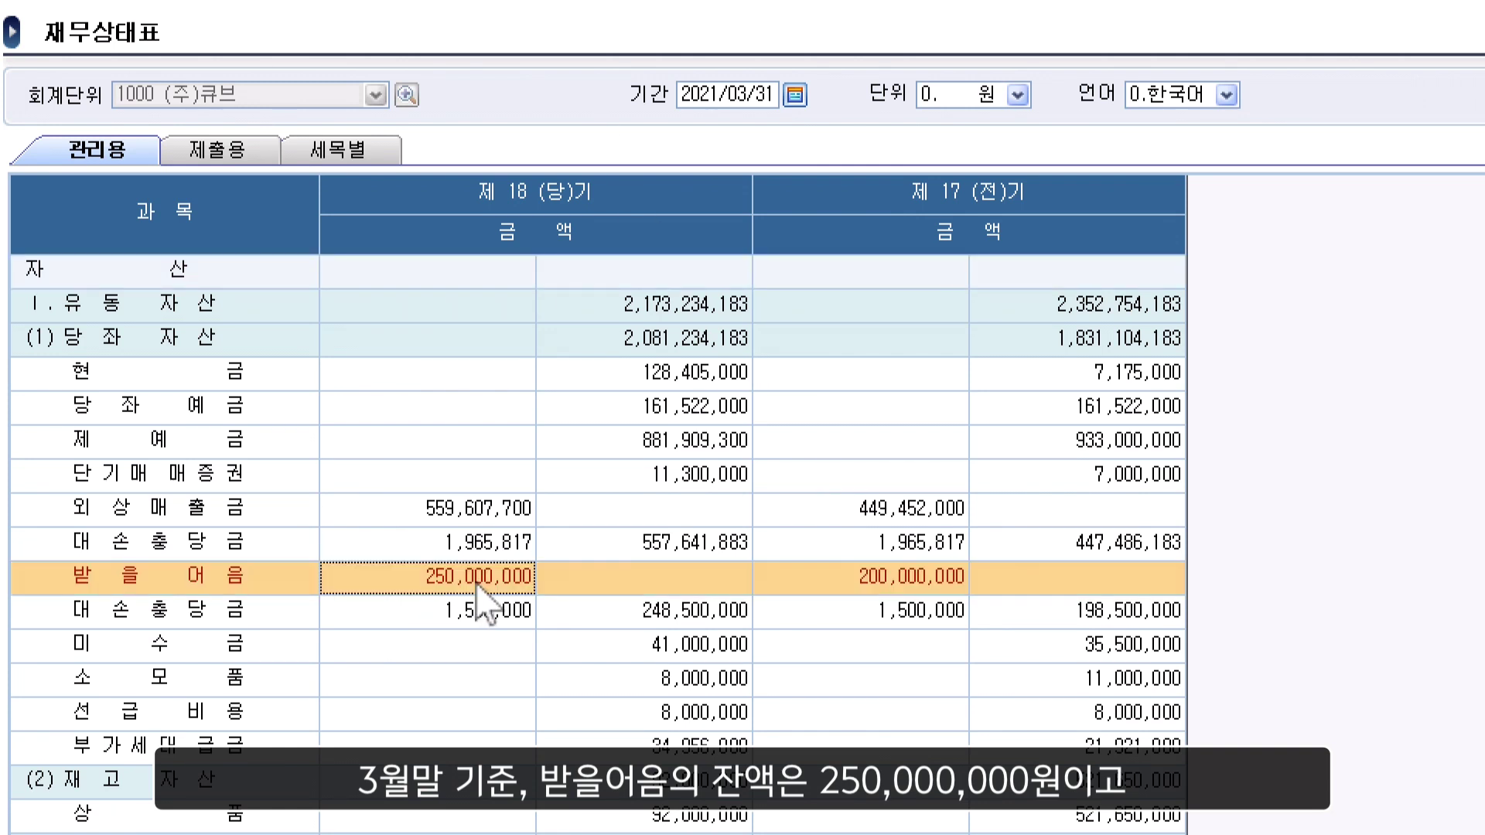
left_click(526, 620)
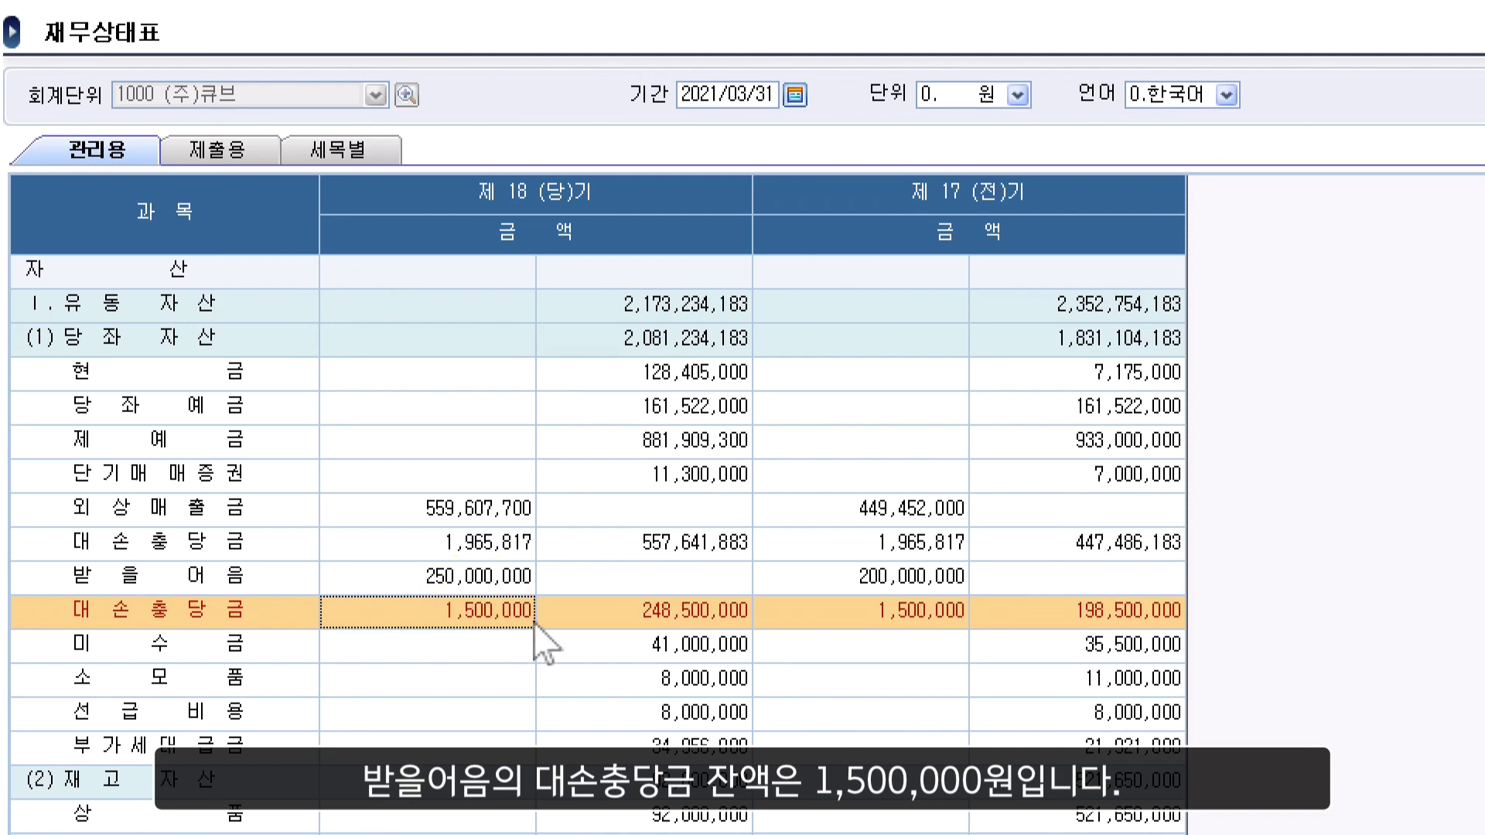
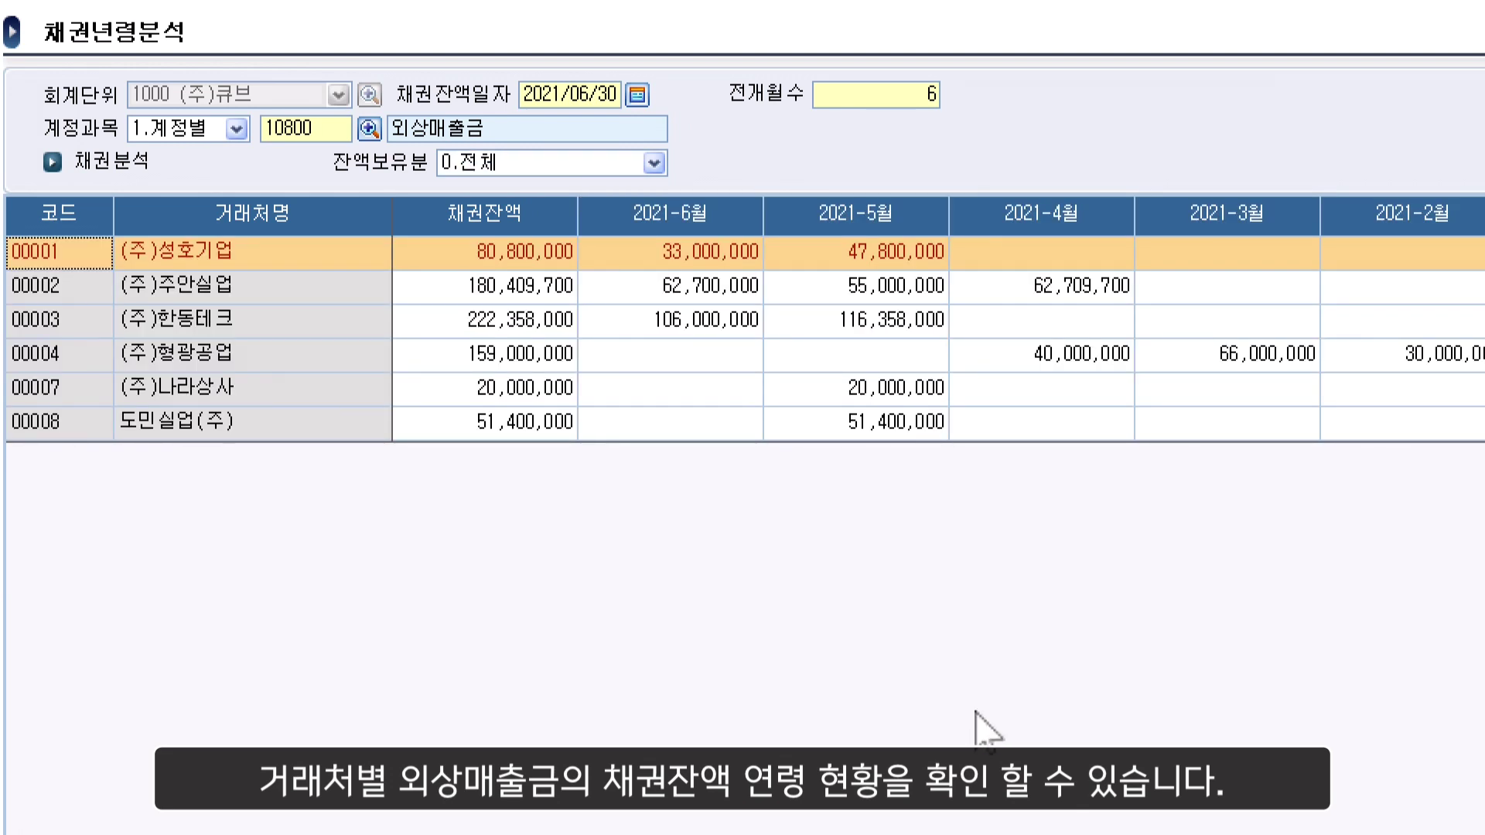
left_click(1435, 277)
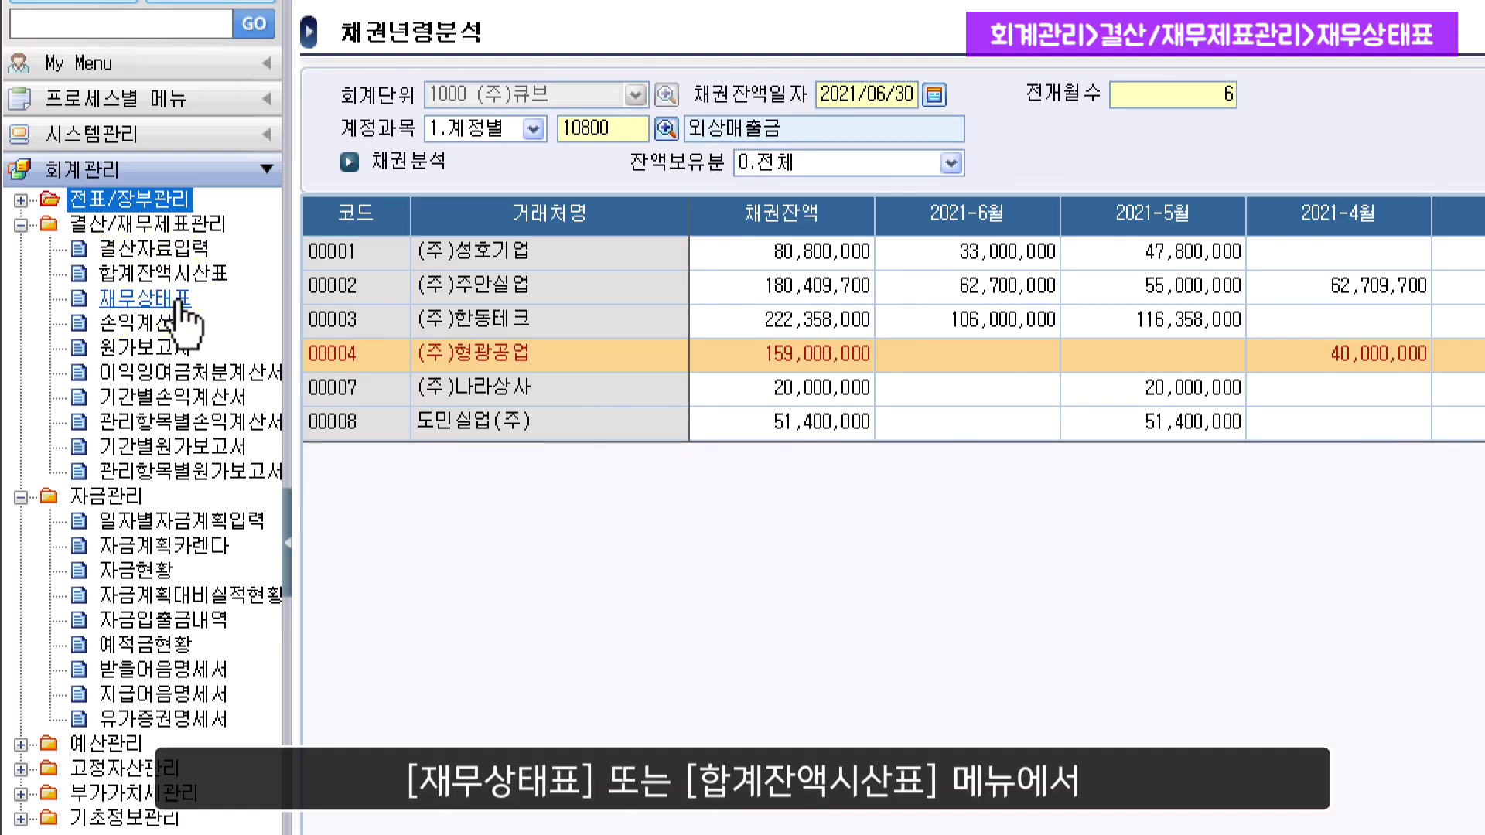
Open 재무상태표 under 결산/재무제표관리, query it as of 2021/06/30 and check the 소모품 balance
left_click(180, 304)
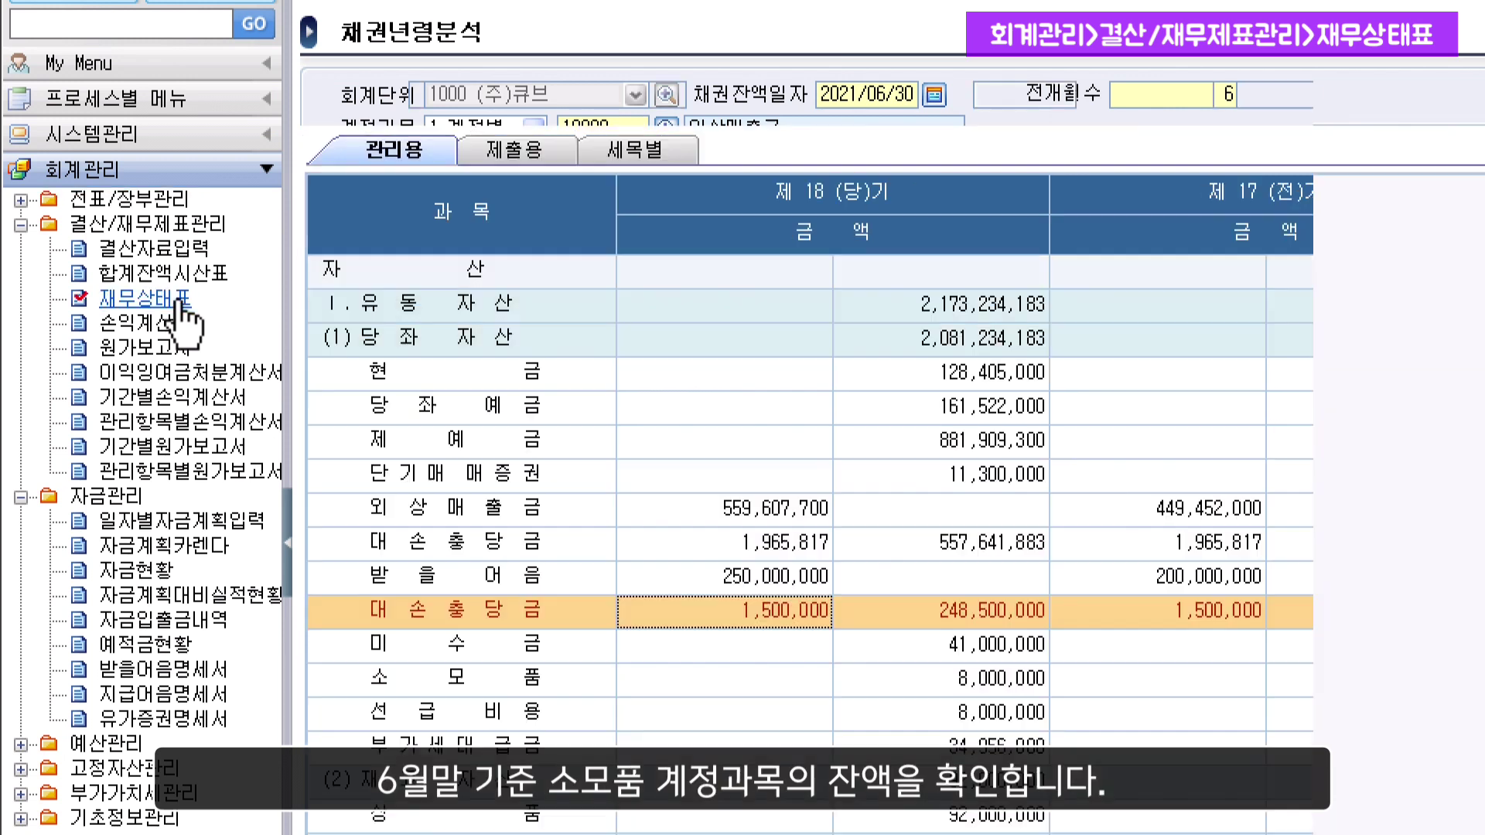
left_click(699, 96)
type("20110630")
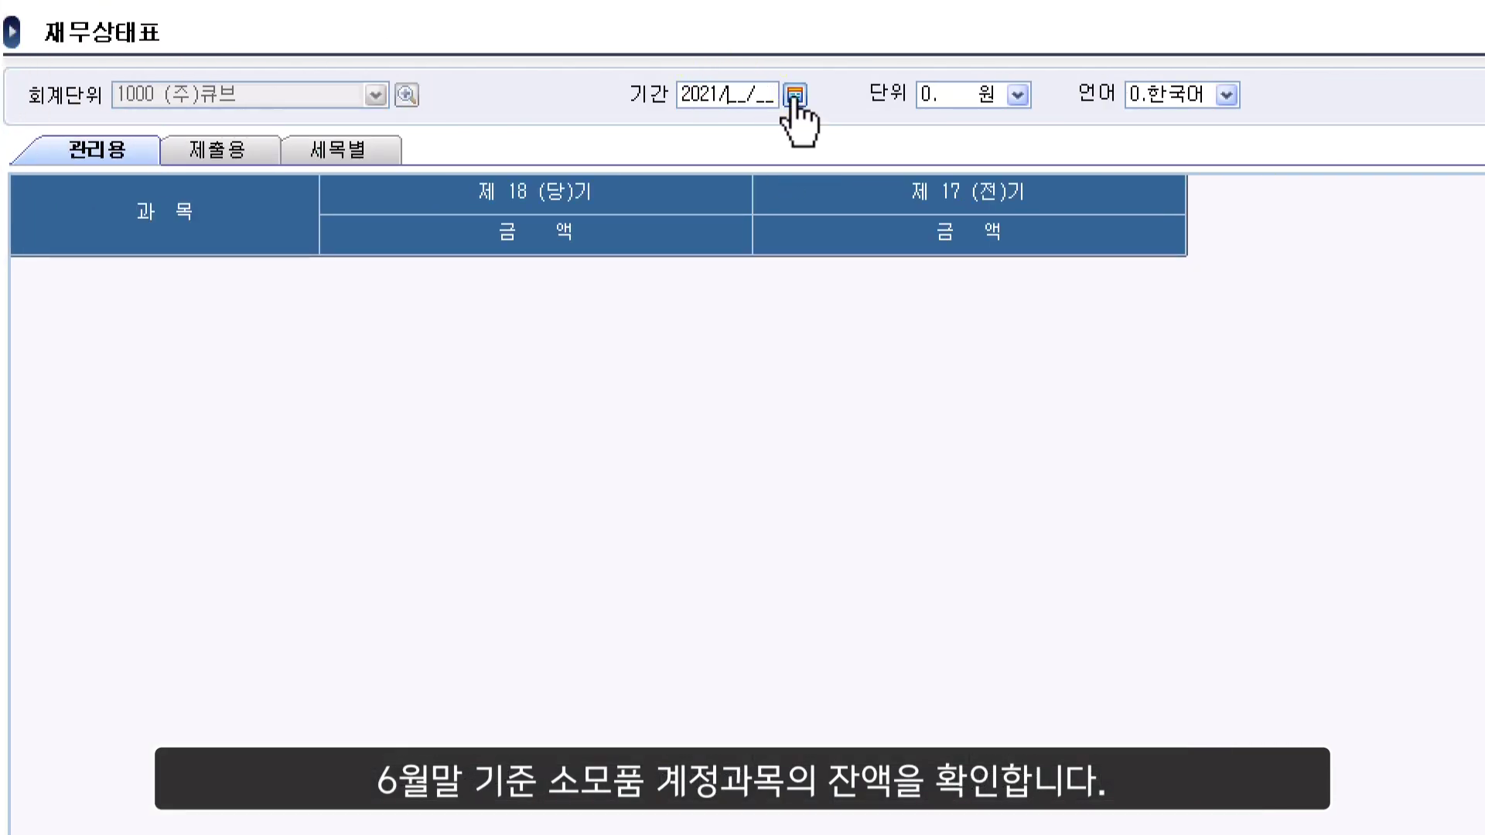
key("Return")
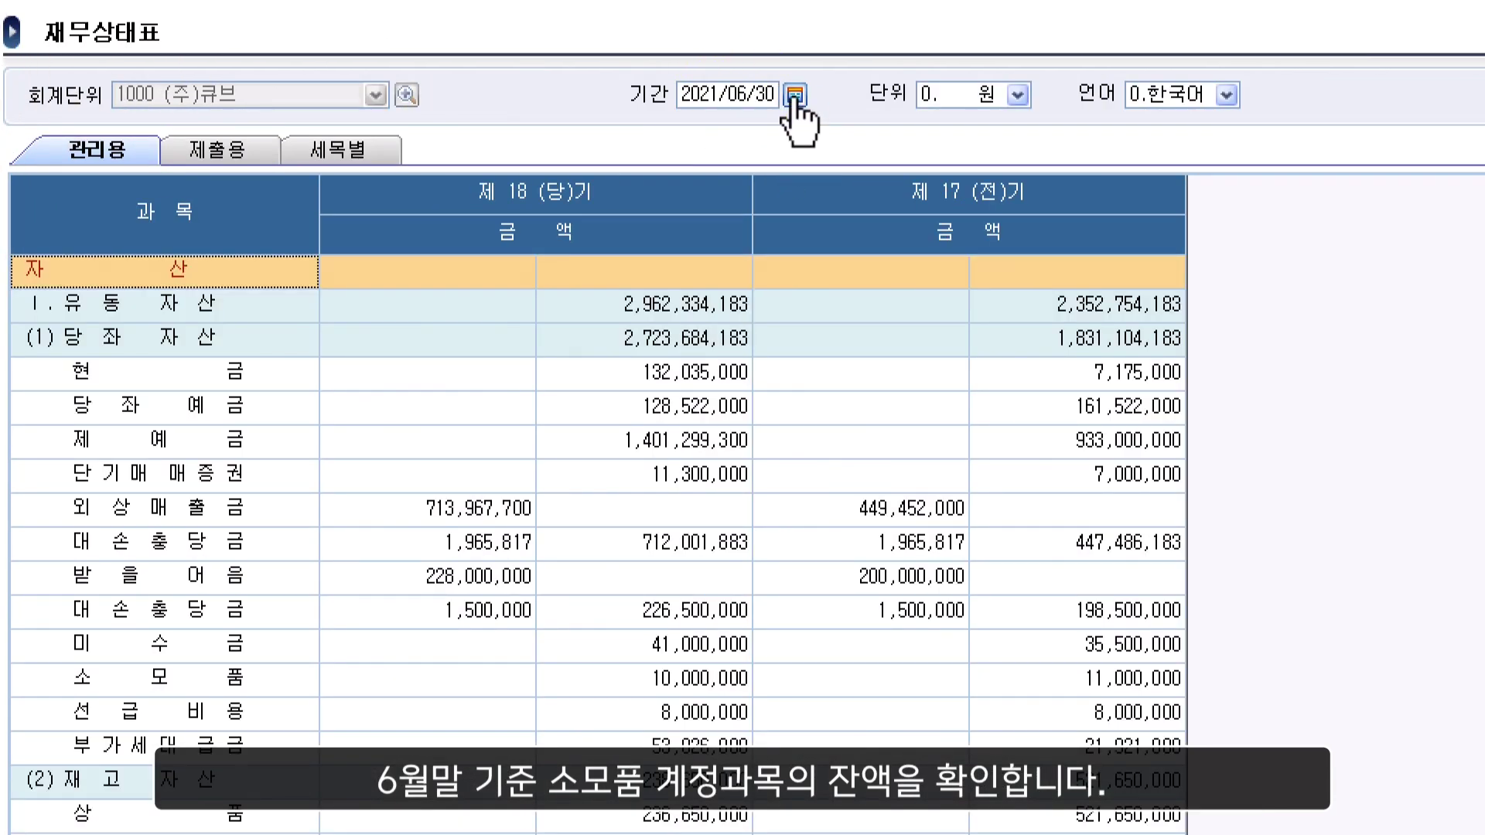
left_click(745, 689)
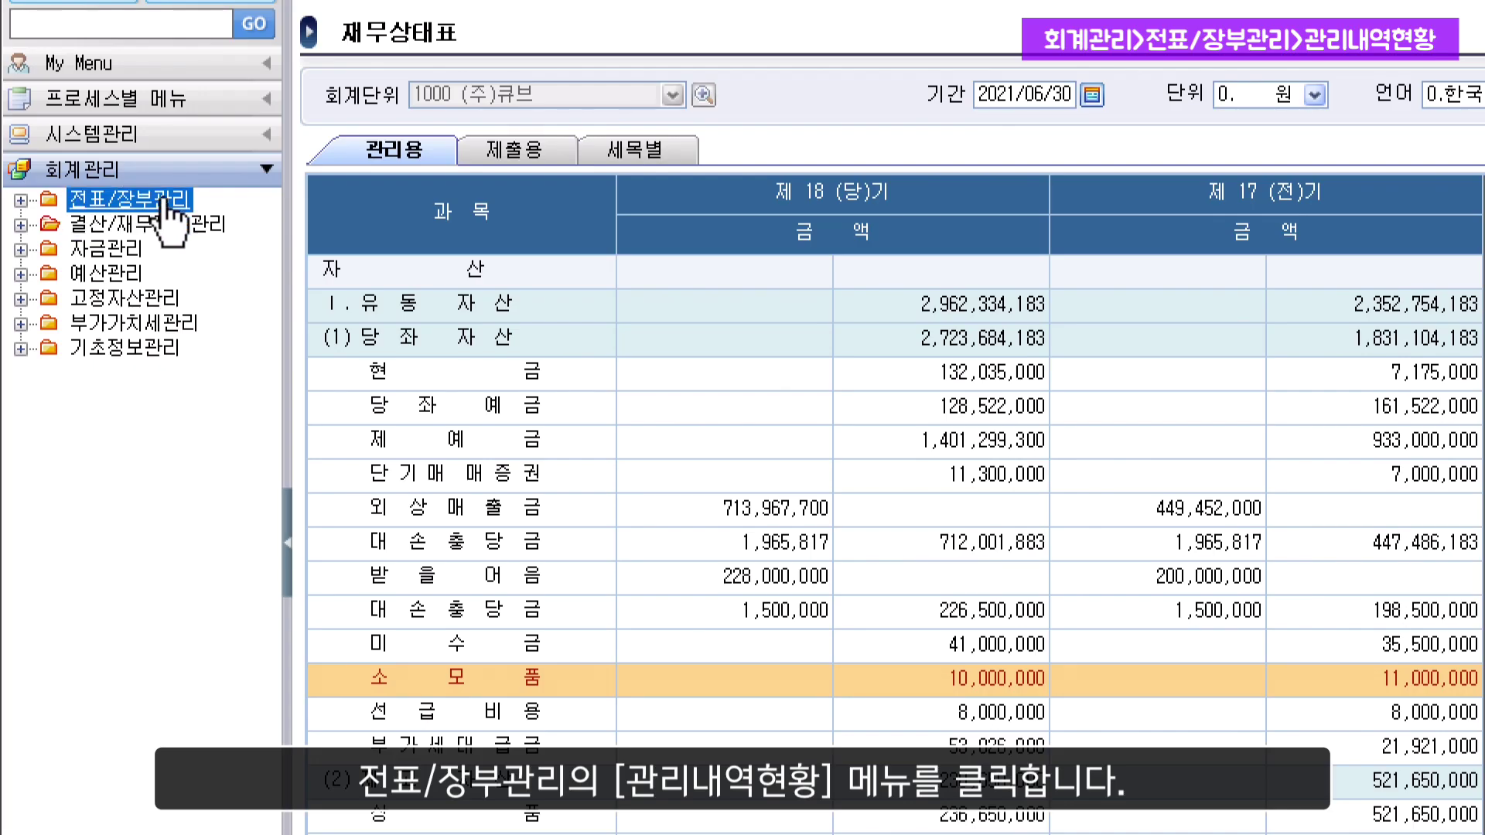
Open 관리내역현황 under 전표/장부관리 and switch it to the 잔액 view
double_click(164, 203)
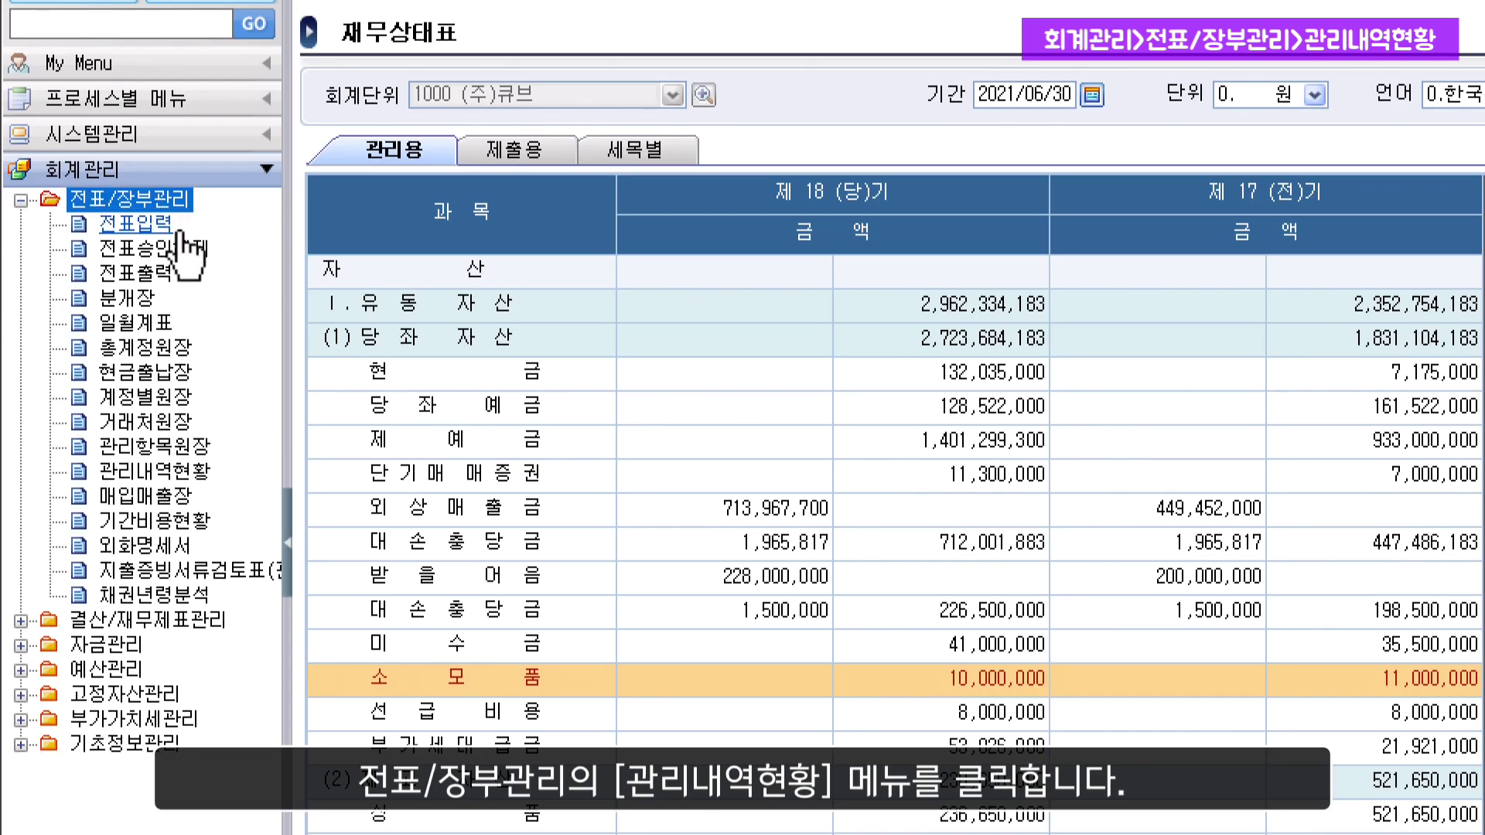
left_click(208, 474)
left_click(835, 85)
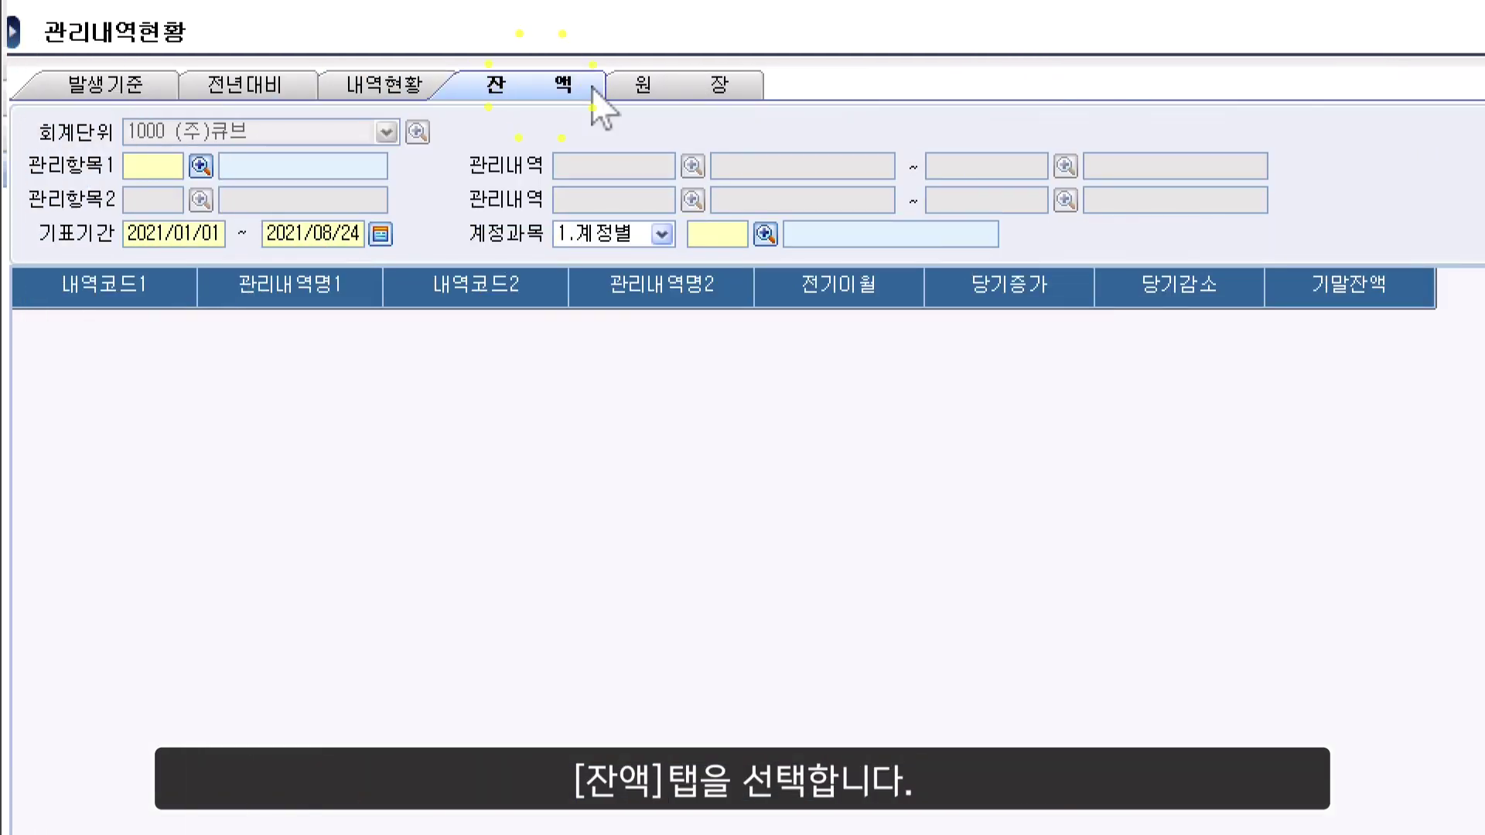
Set 관리항목1 to D1 프로젝트 and its 관리내역 range to 1000 그룹웨어 only
left_click(201, 167)
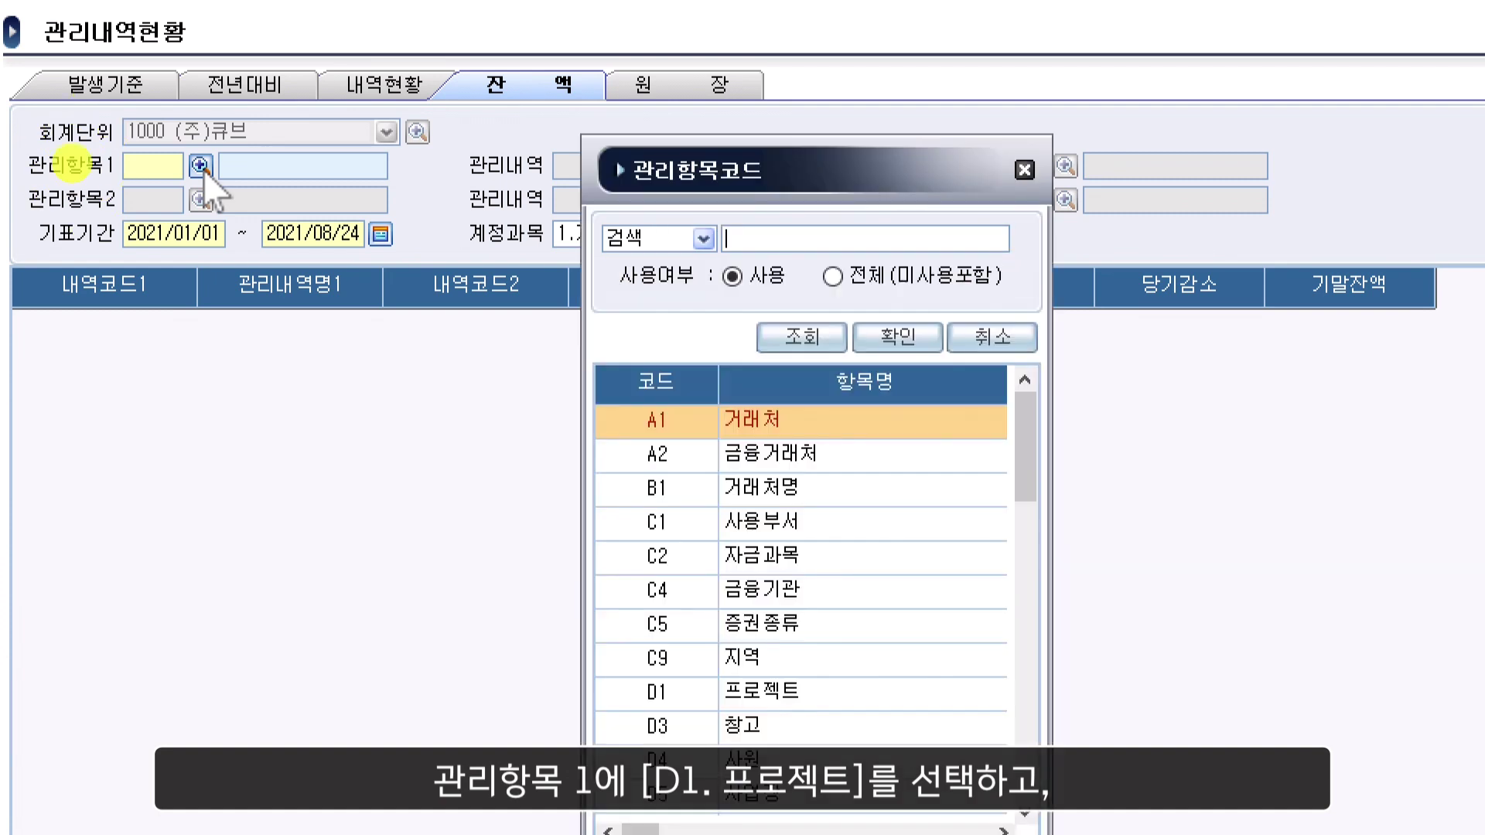
left_click(779, 694)
double_click(780, 694)
type("1000")
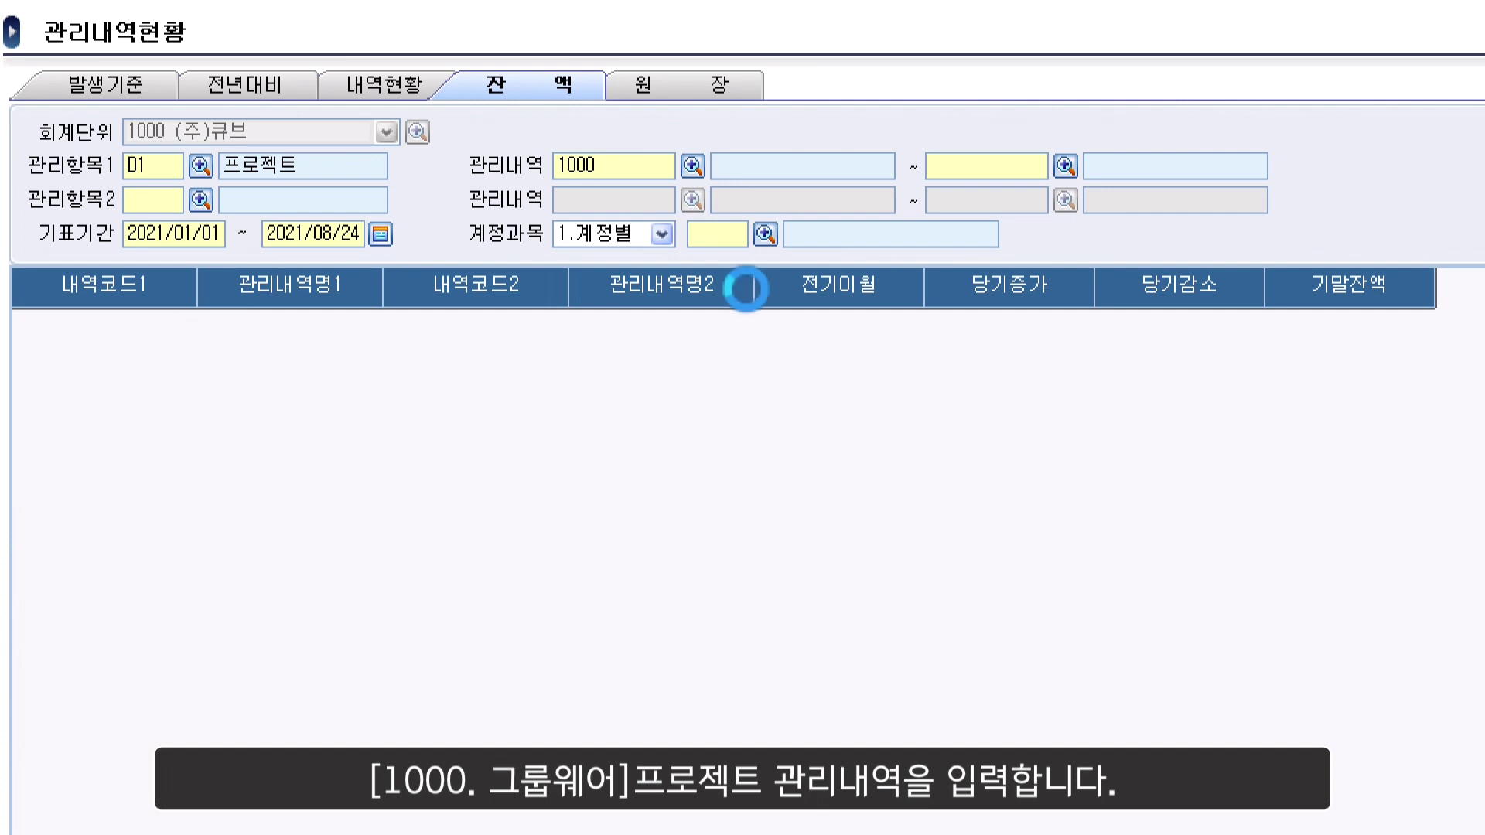
key("Return")
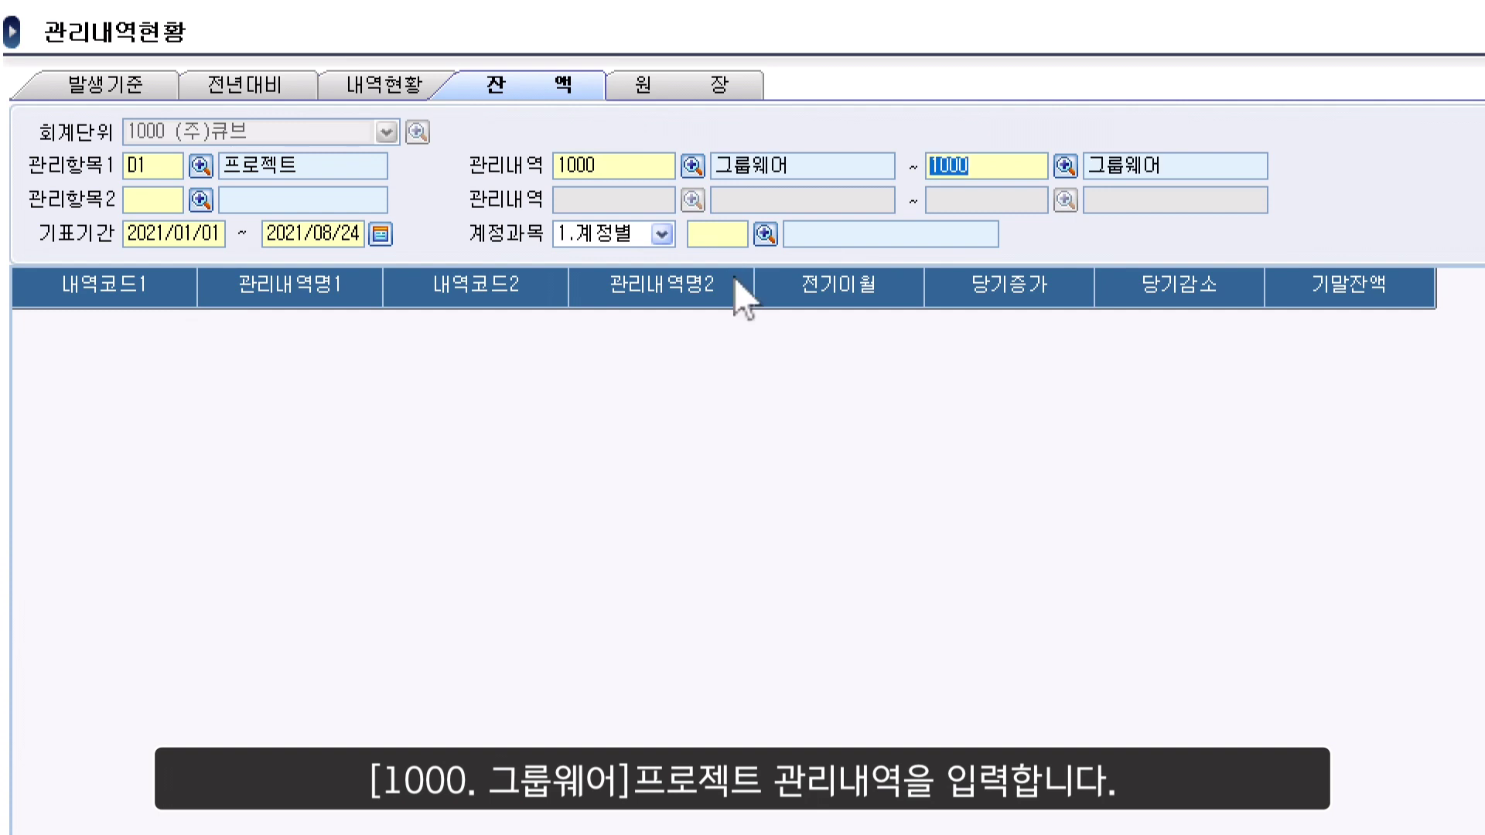
key("Return")
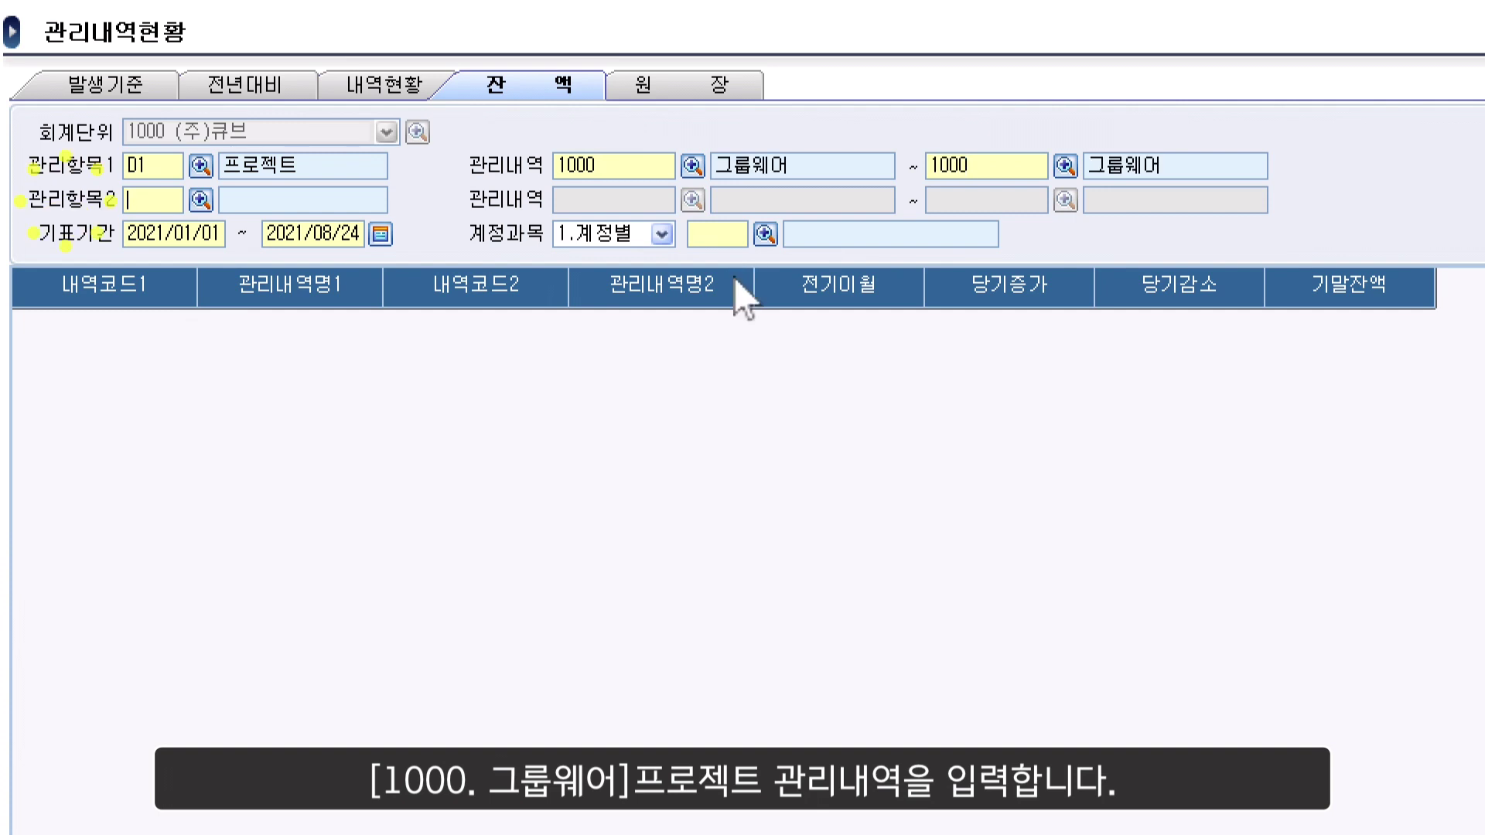
Set 관리항목2 to A1 거래처 and its 관리내역 range to (주)성호기업 only
left_click(200, 199)
double_click(837, 430)
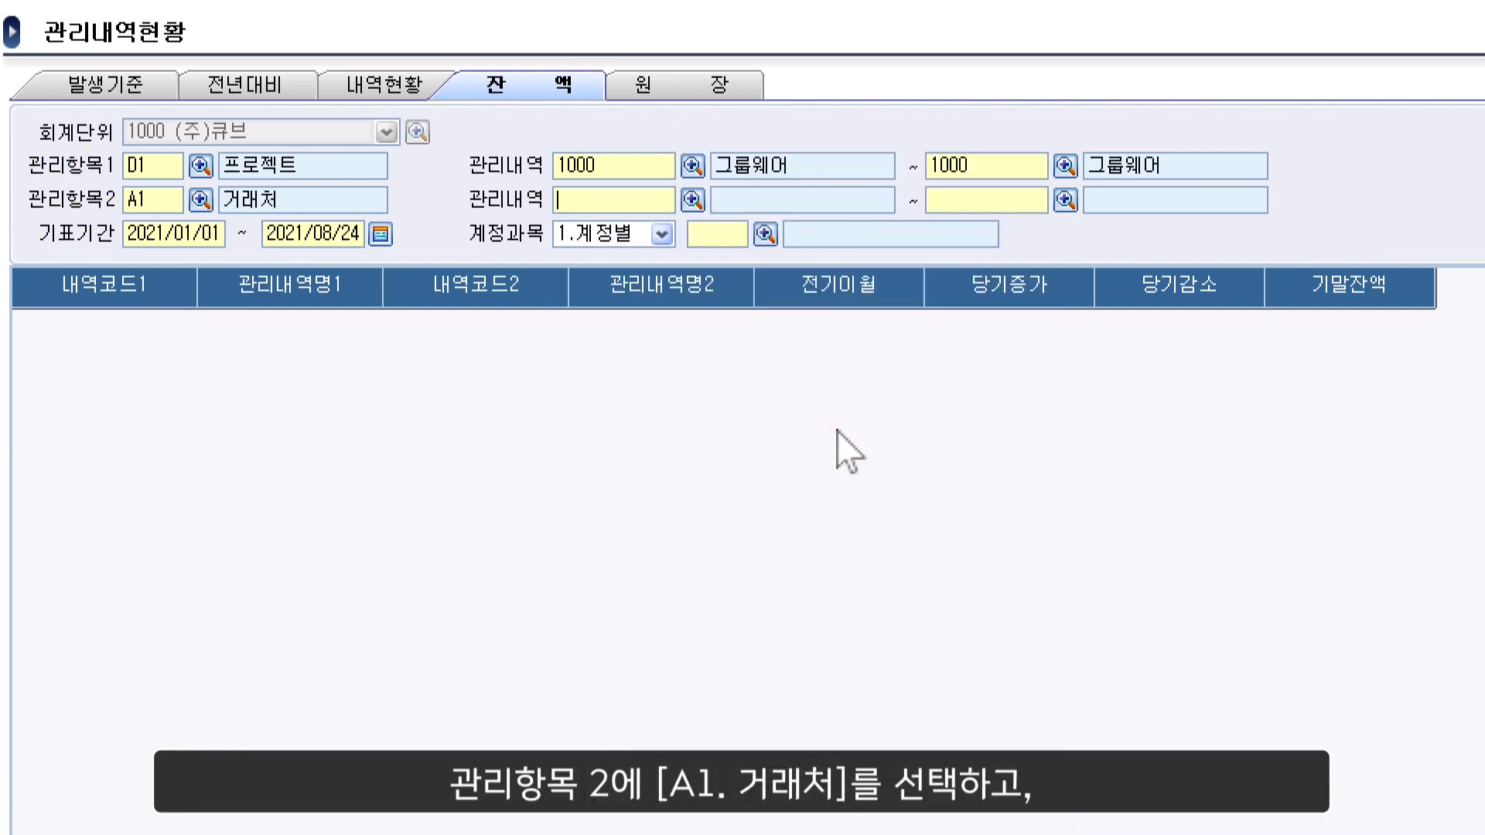
type("성호기업")
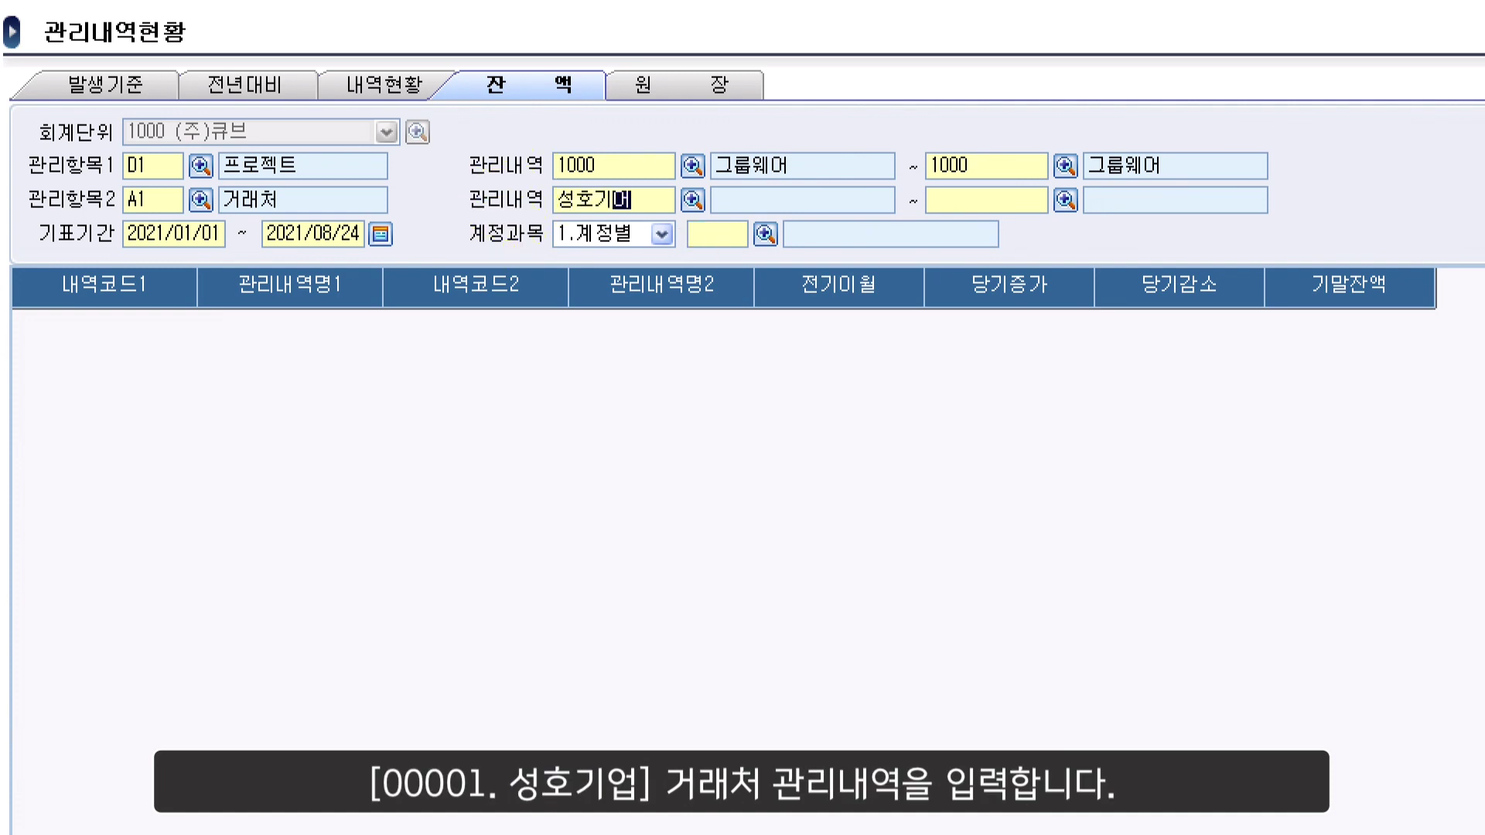
key("Return")
key("Return")
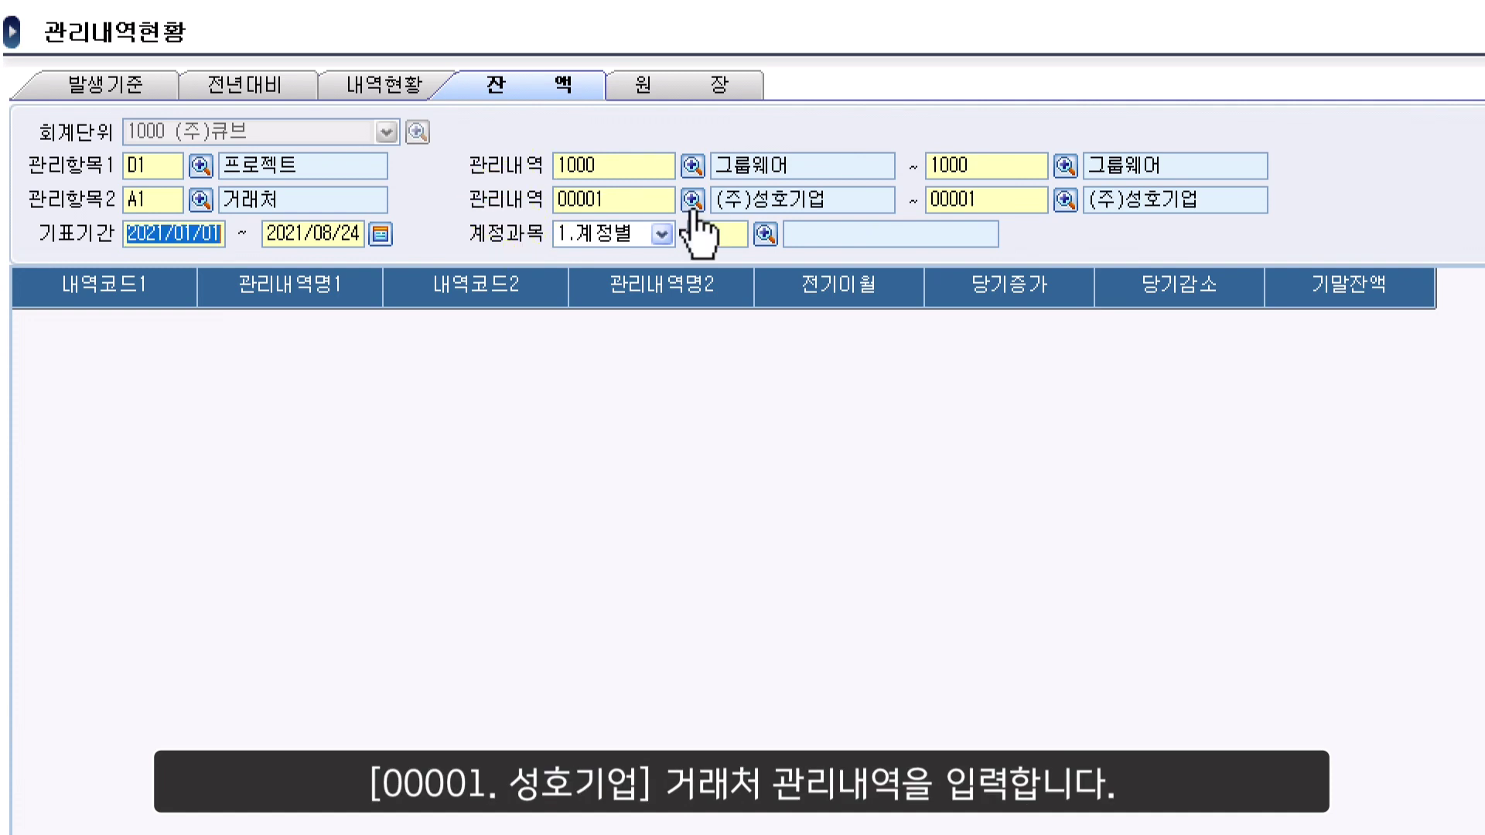
key("Return")
Set the 기표기간 to 상반기 (2021/01/01 ~ 2021/06/30) and query the balance for 계정과목 40100 상품매출
left_click(382, 235)
left_click(889, 352)
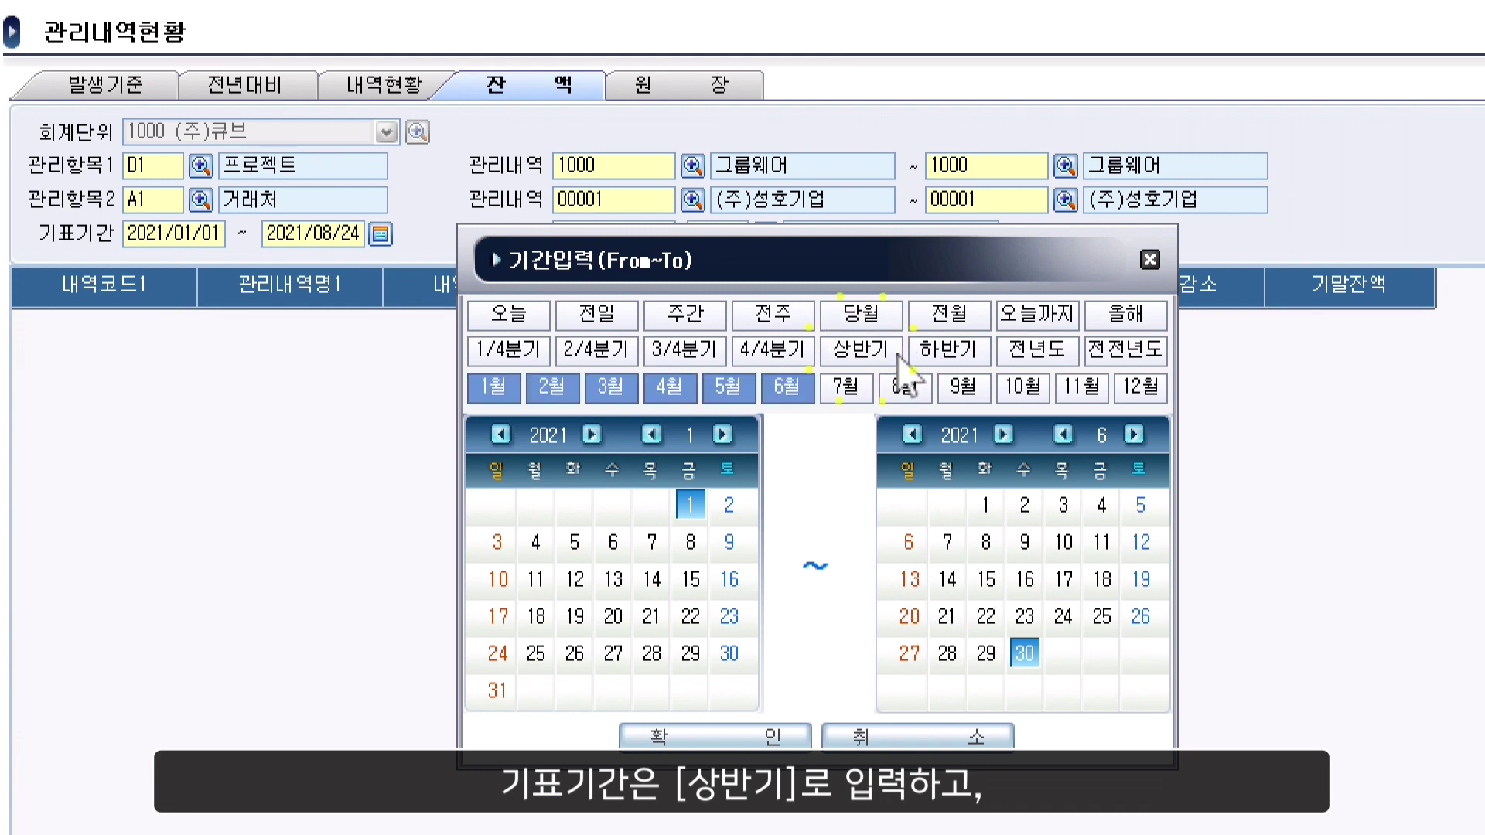
left_click(752, 741)
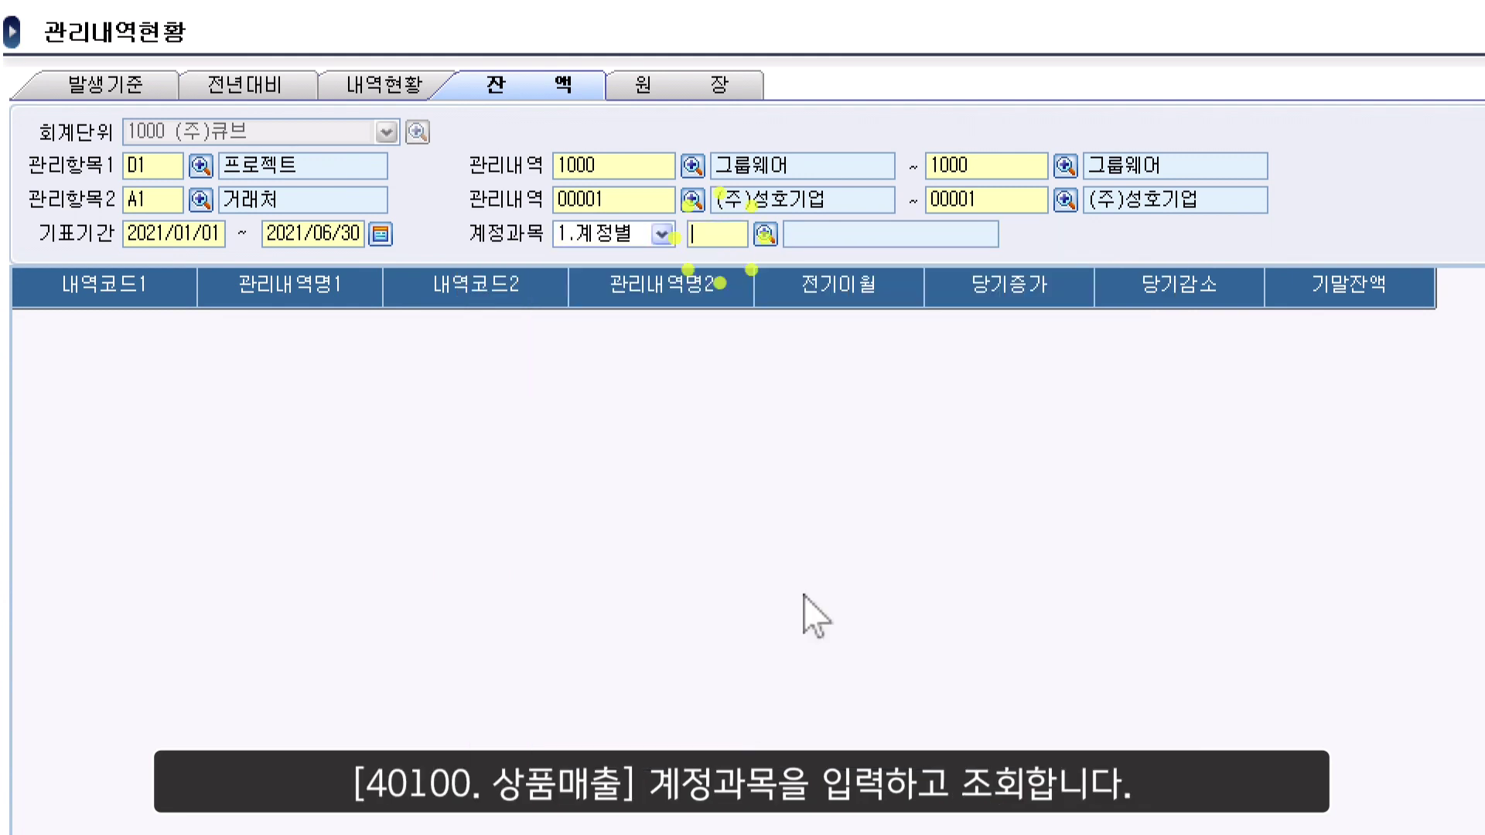
type("사ㅇ품매")
key("Return")
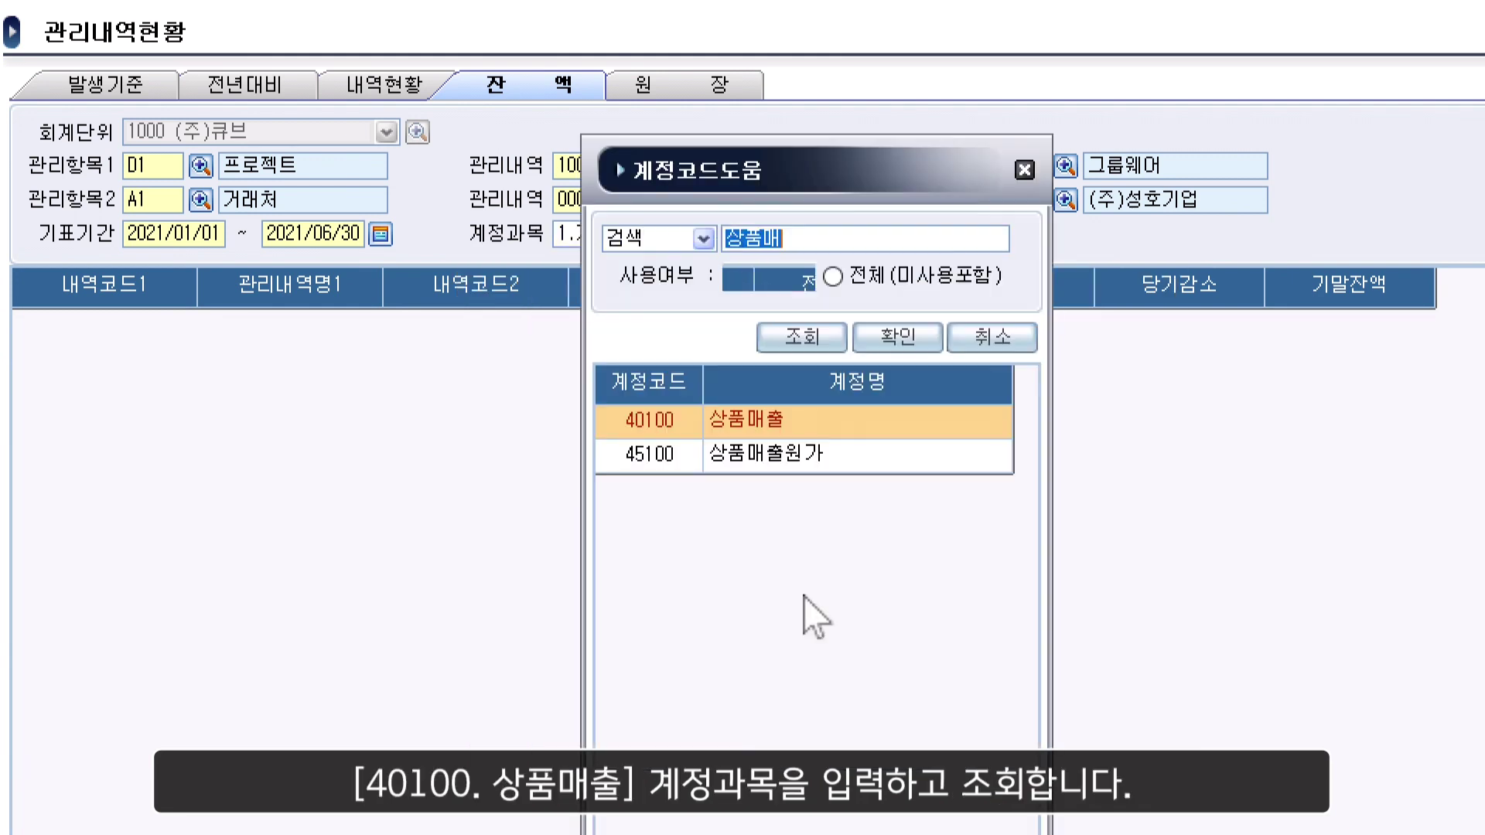
key("Return")
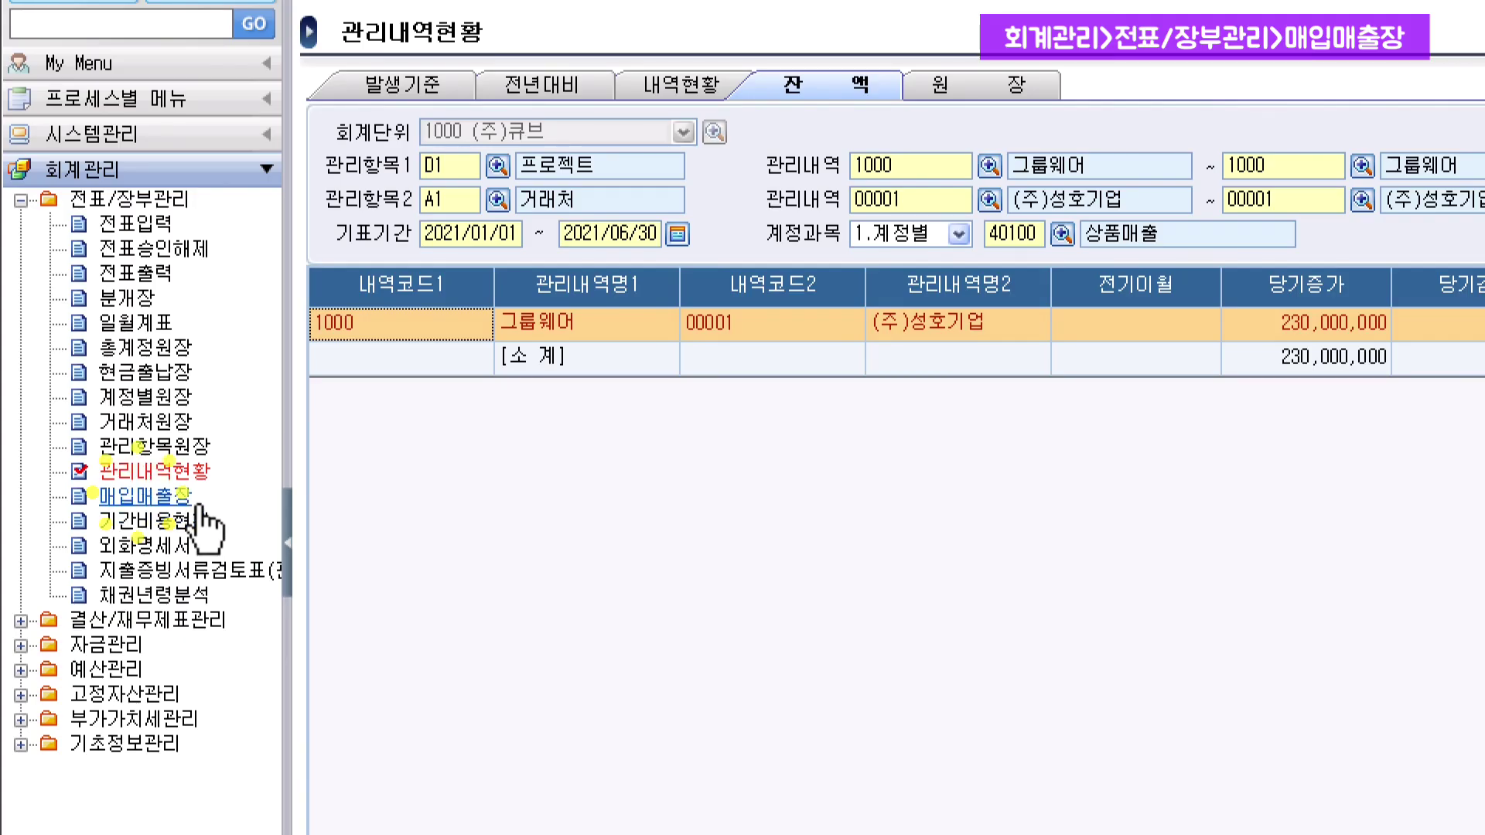
Open the 거래처별 view of 매입매출장 and set its 조회기간 to 1/4분기, 2021/01/01 ~ 2021/03/31
left_click(186, 497)
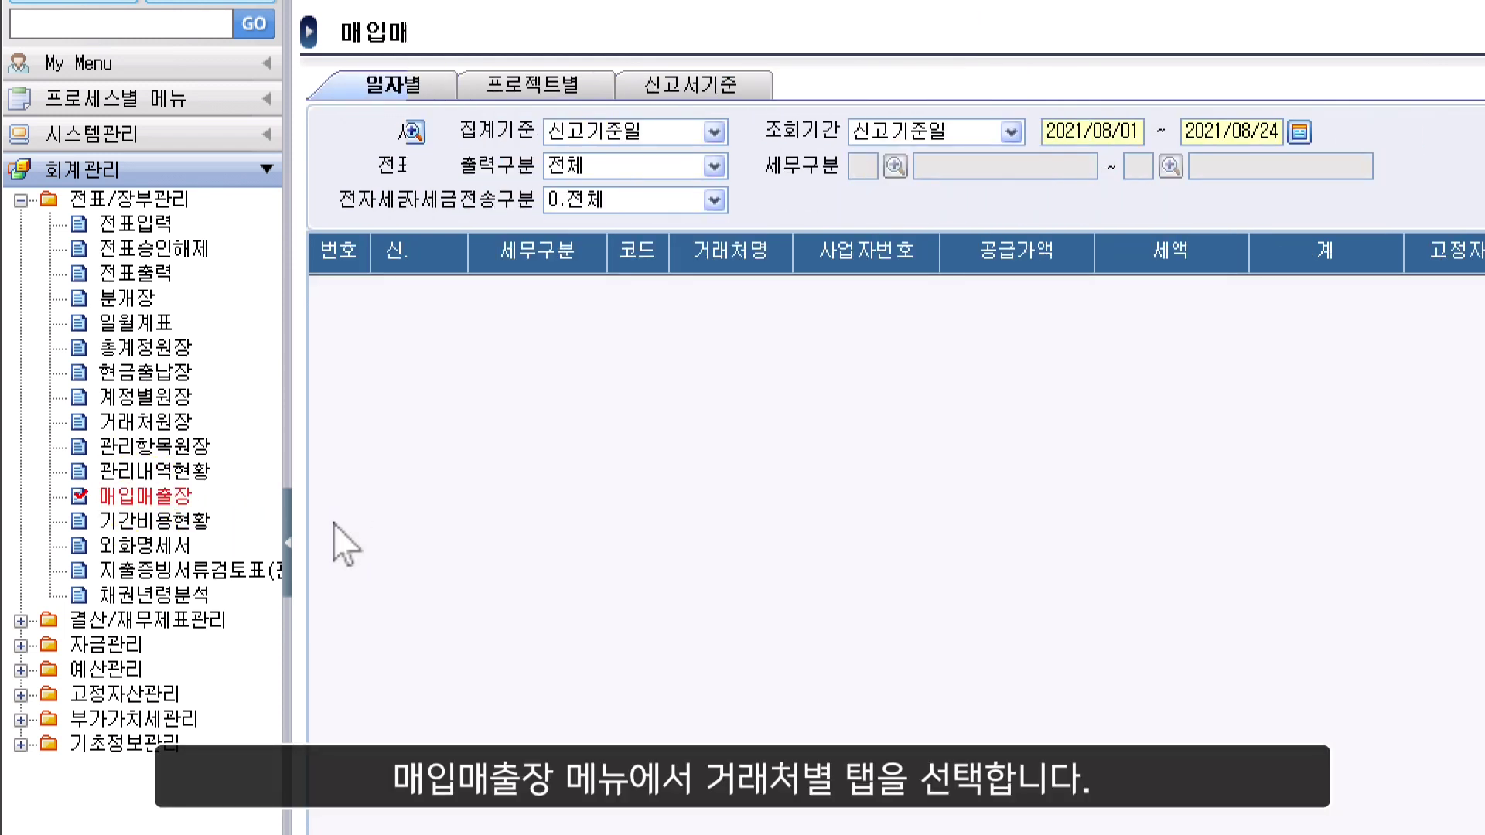
left_click(271, 93)
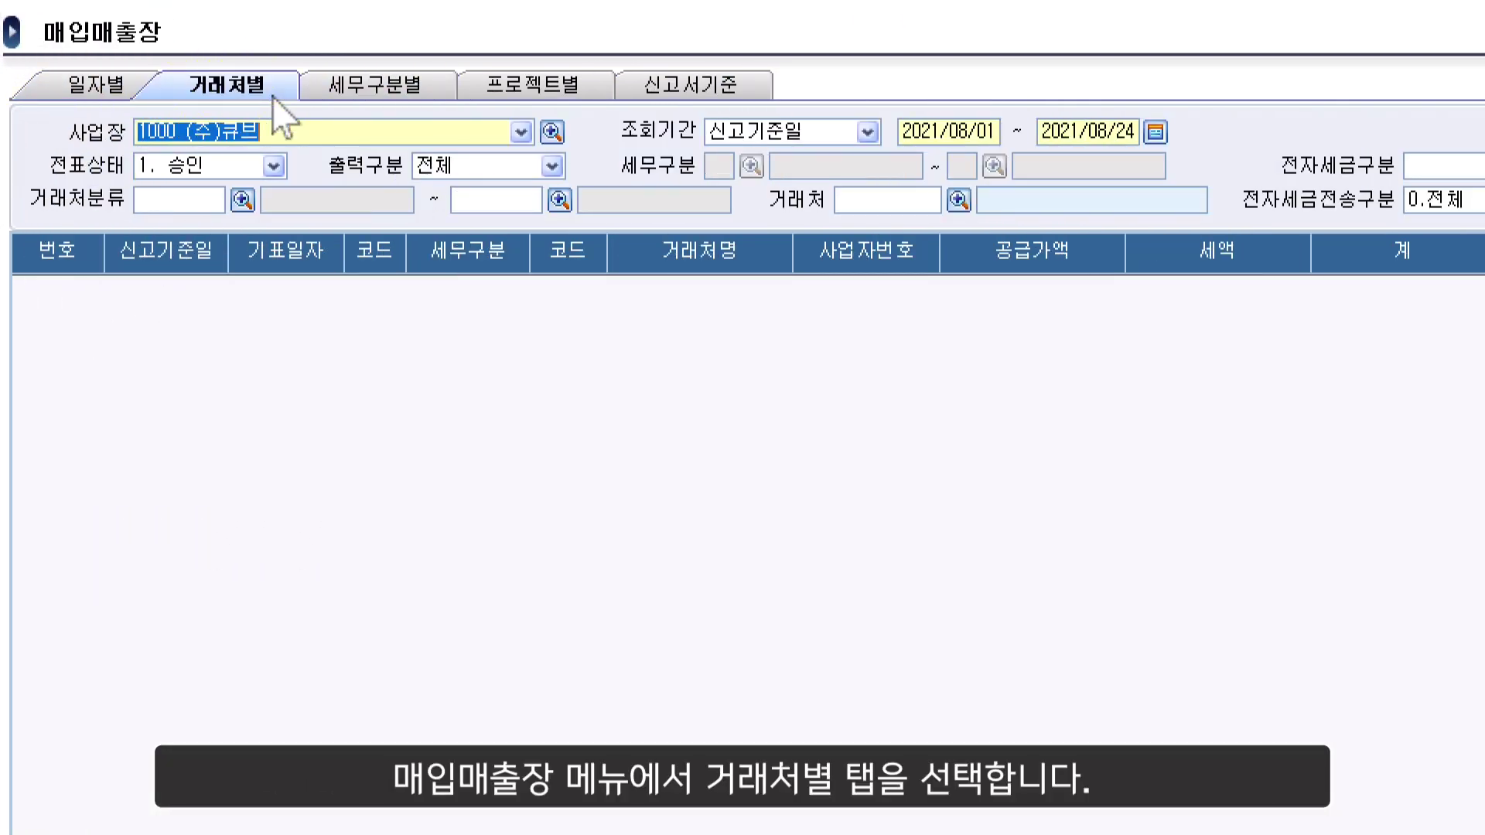
left_click(1156, 132)
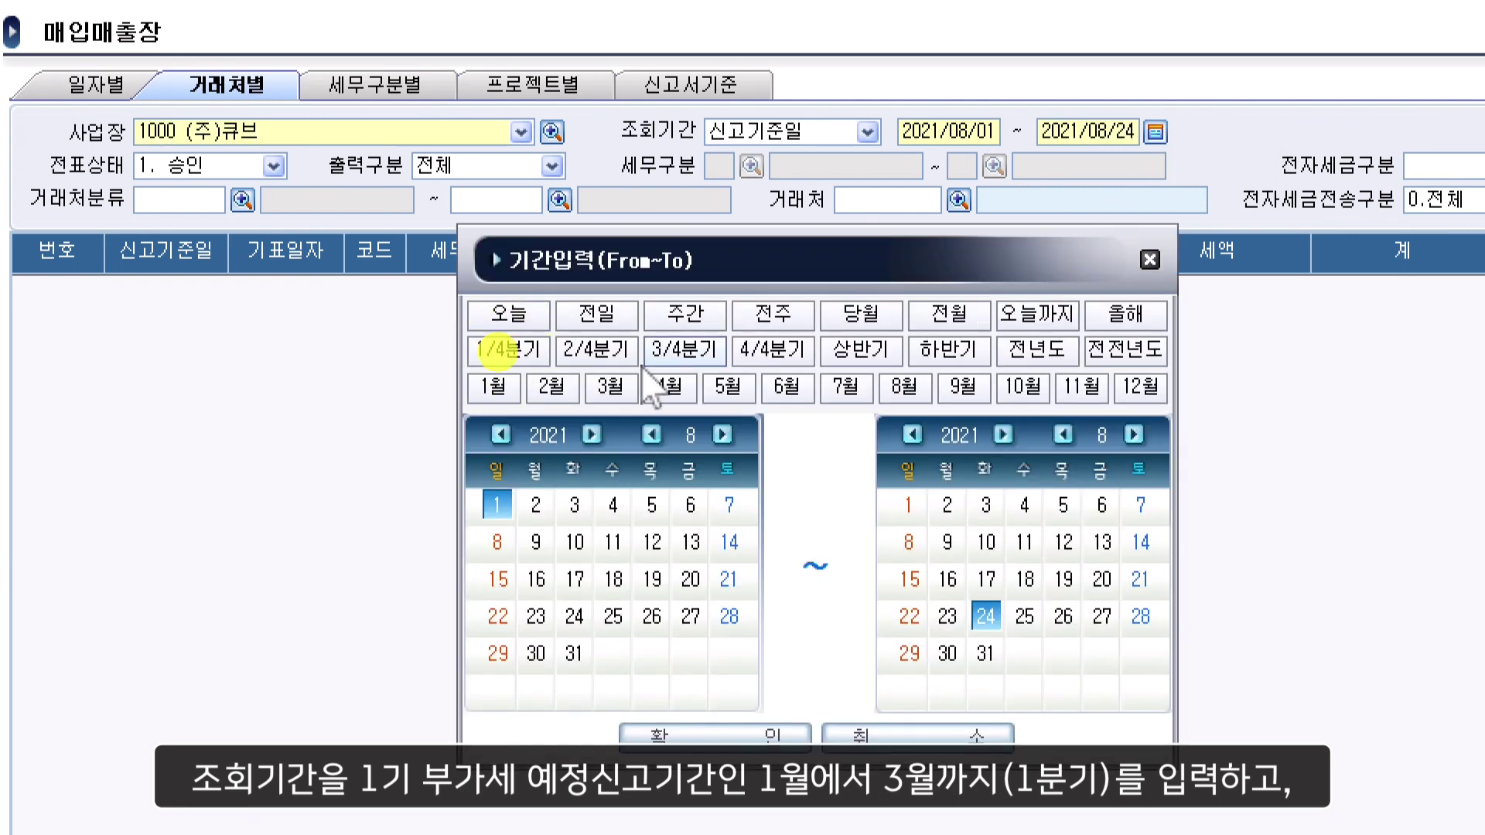
left_click(507, 350)
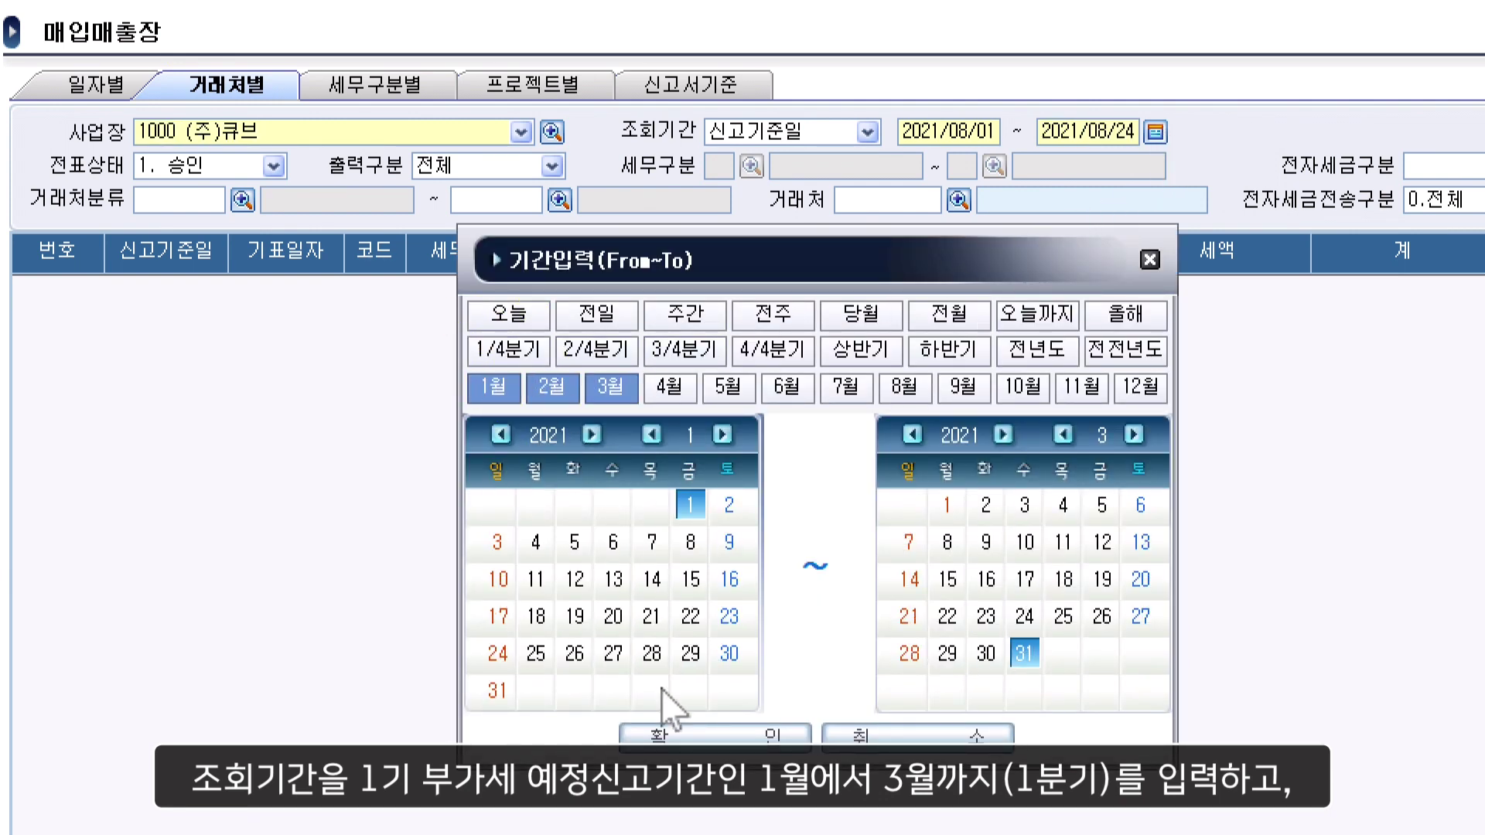
left_click(701, 736)
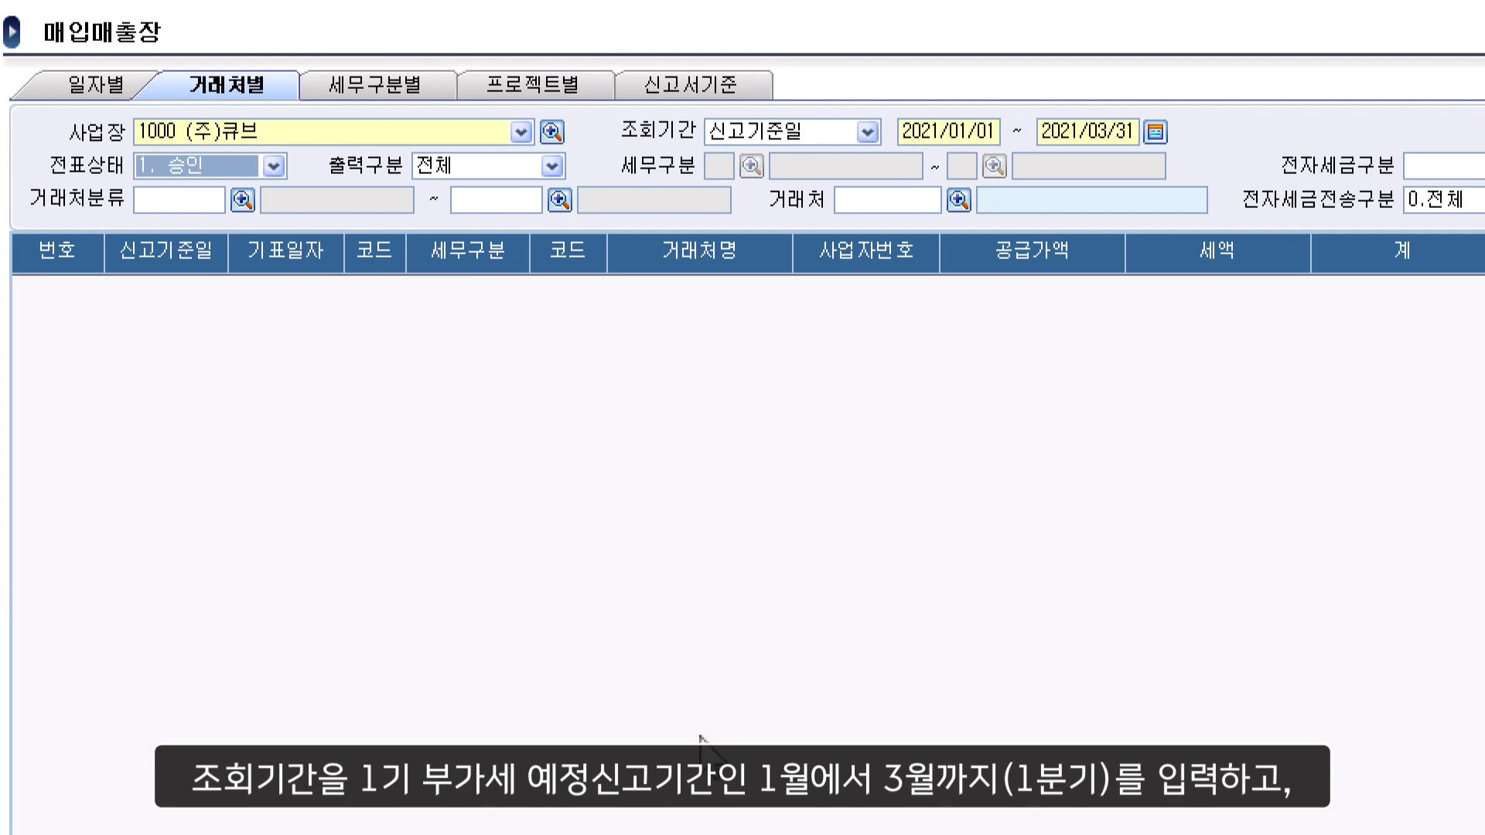
Set the 출력구분 to 2. 매입 and query the purchases by 거래처
left_click(503, 166)
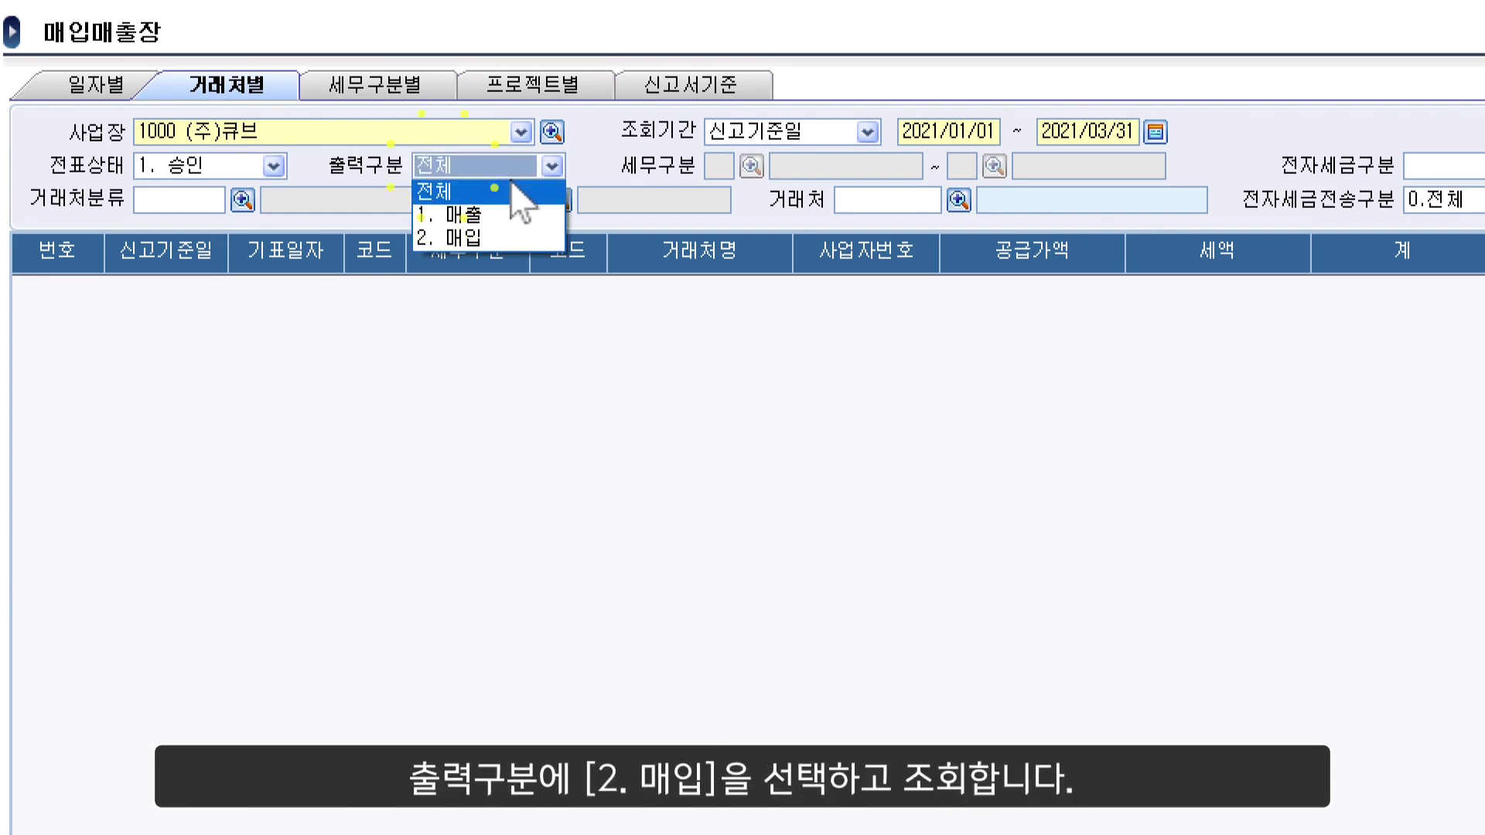
left_click(511, 240)
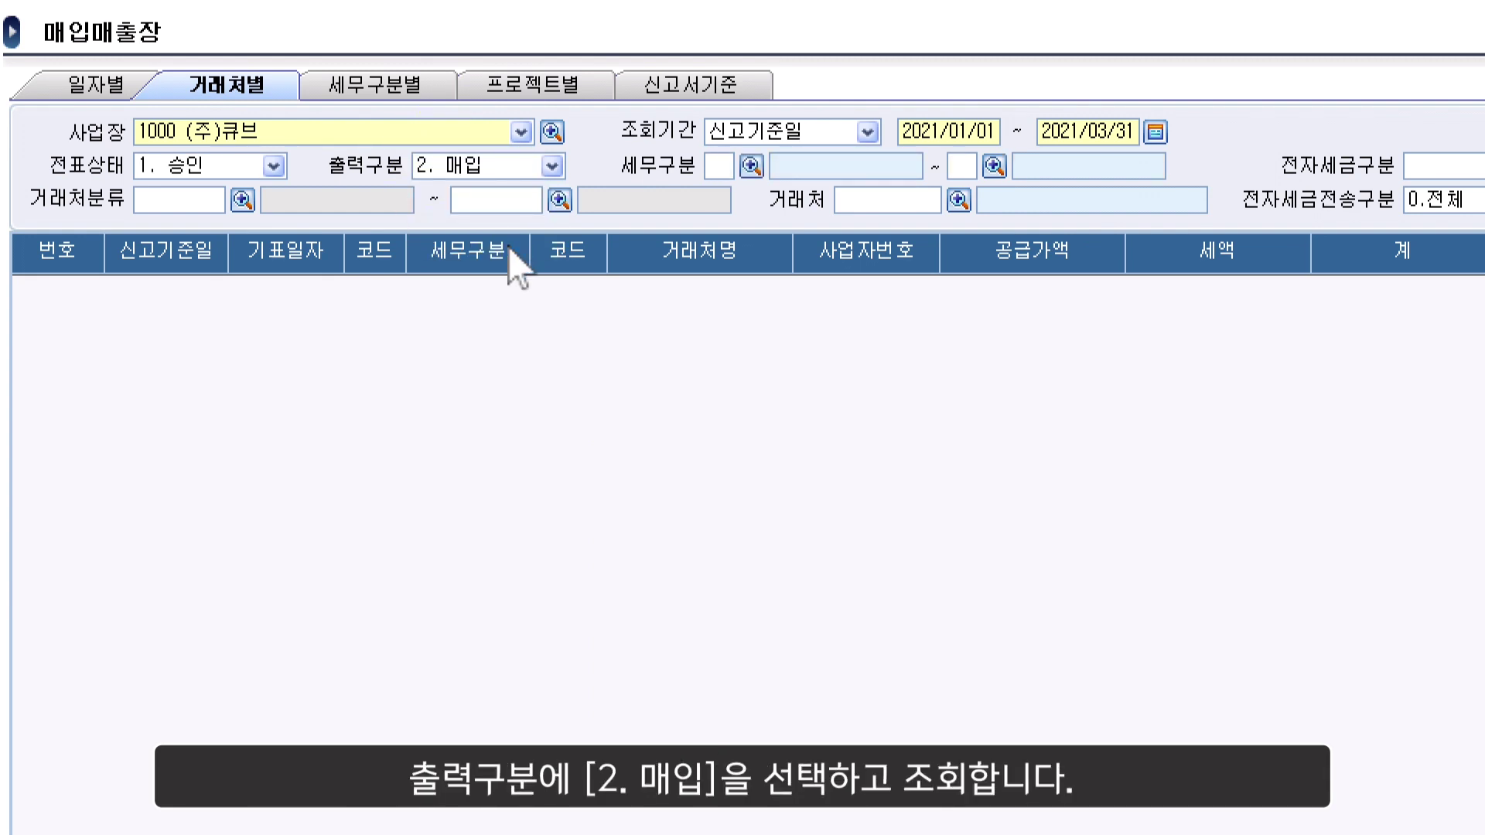
key("F12")
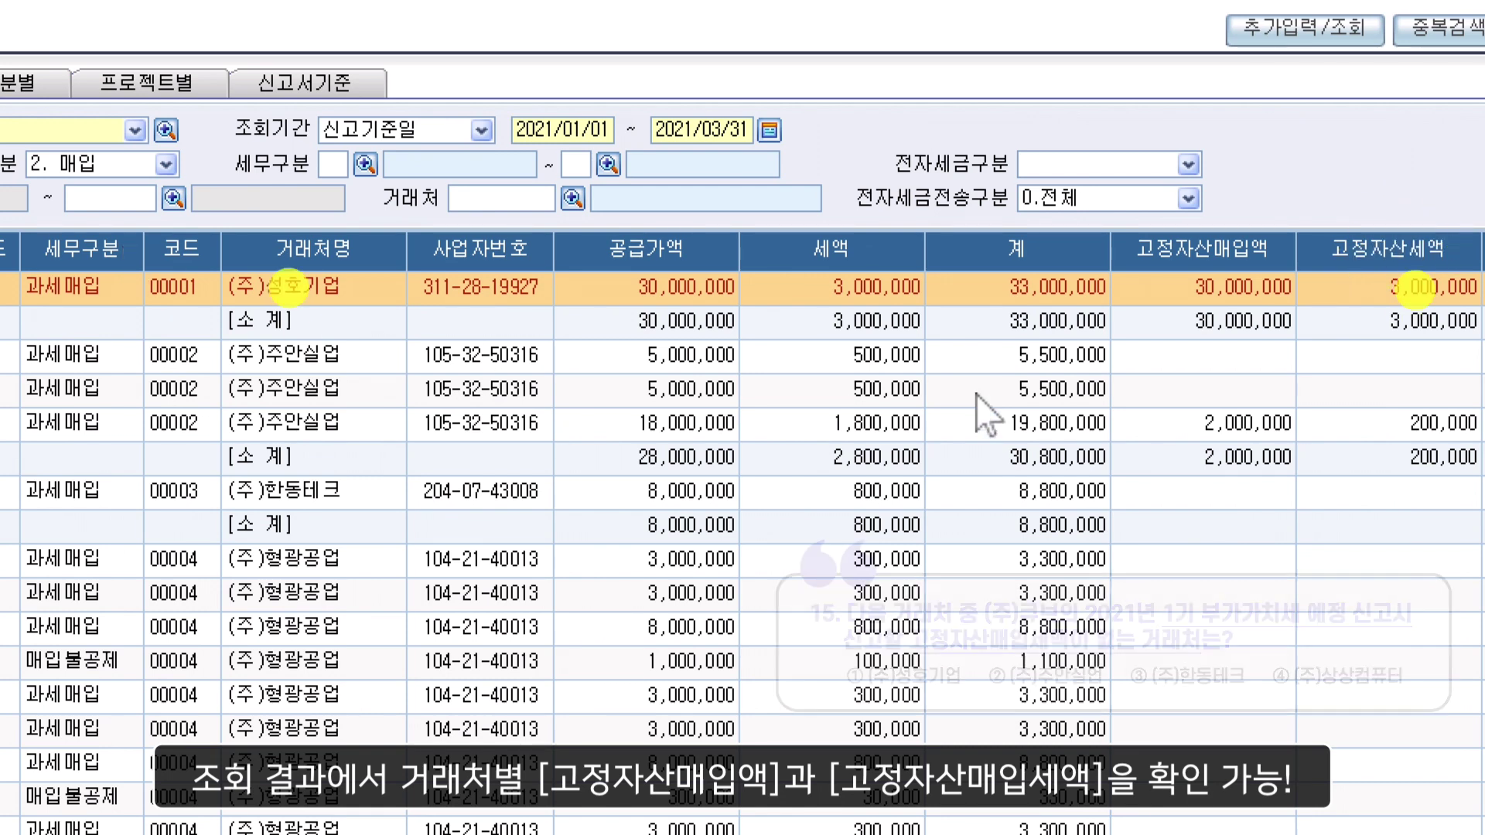
Check the 고정자산매입액 and 고정자산세액 of (주)성호기업, (주)주안실업, (주)한동테크 and (주)상상컴퓨터
left_click(1289, 286)
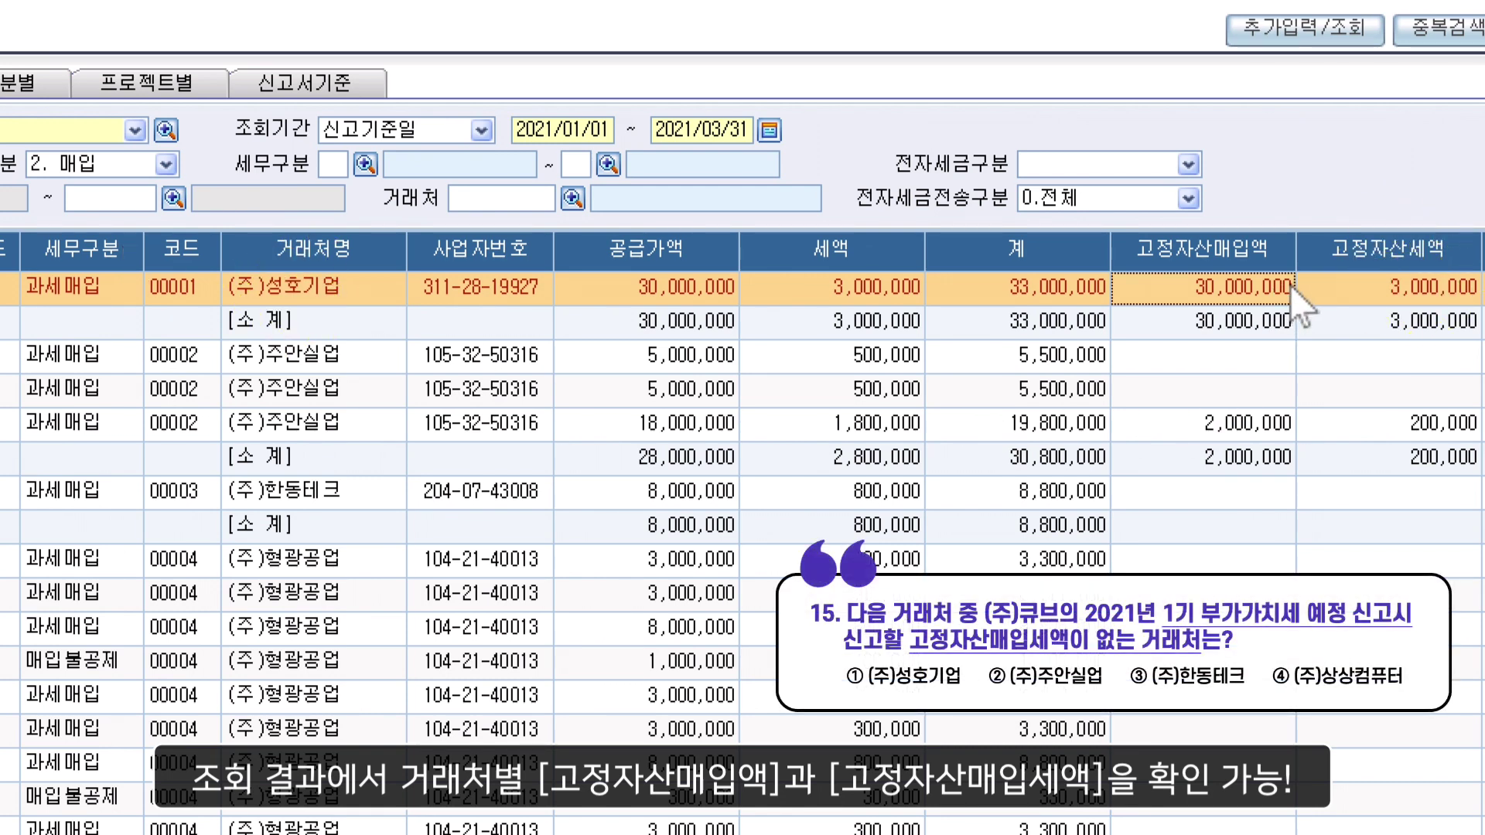
left_click(1282, 424)
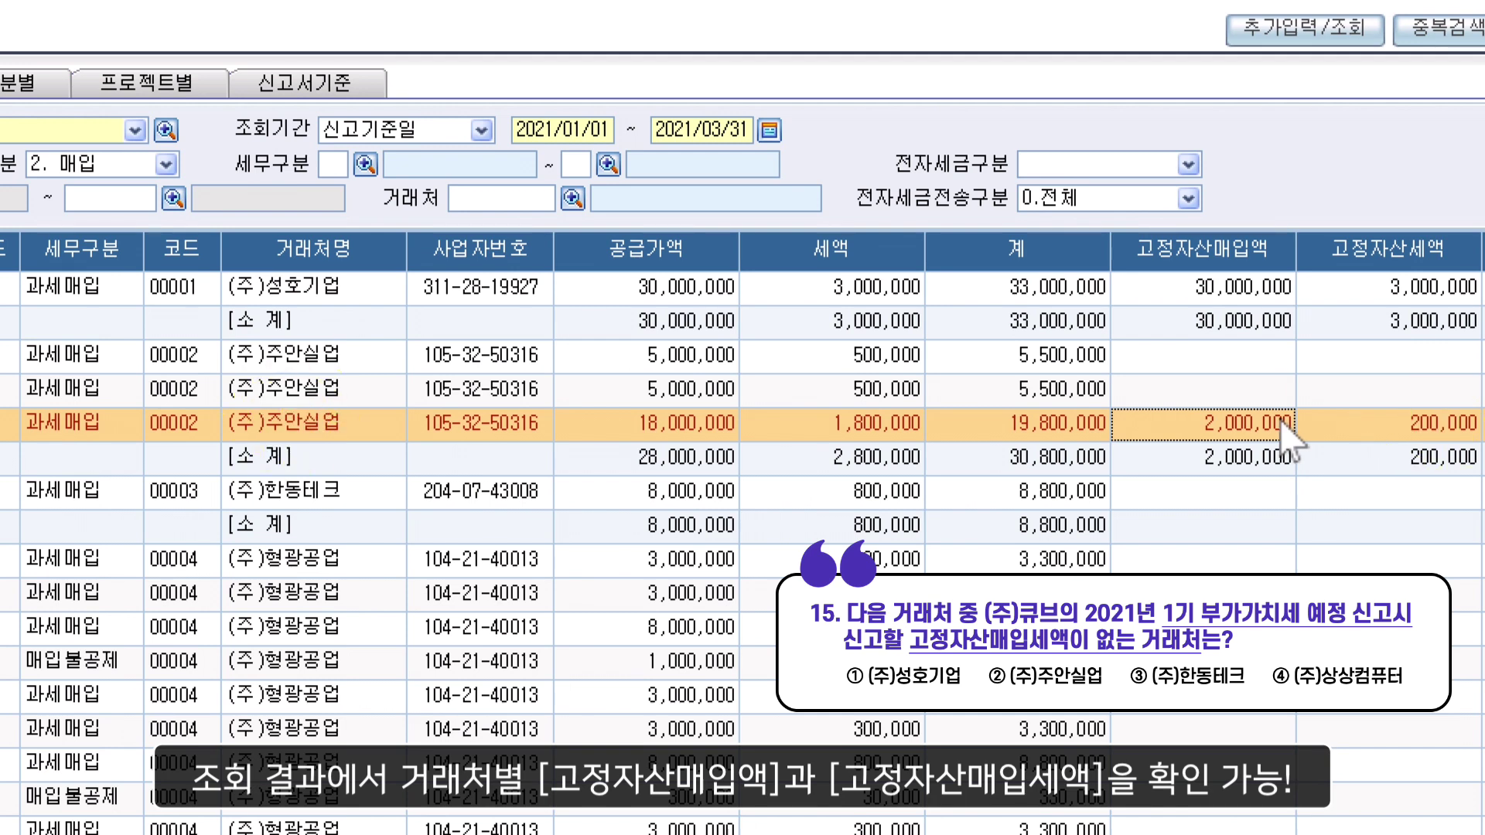
left_click(1271, 499)
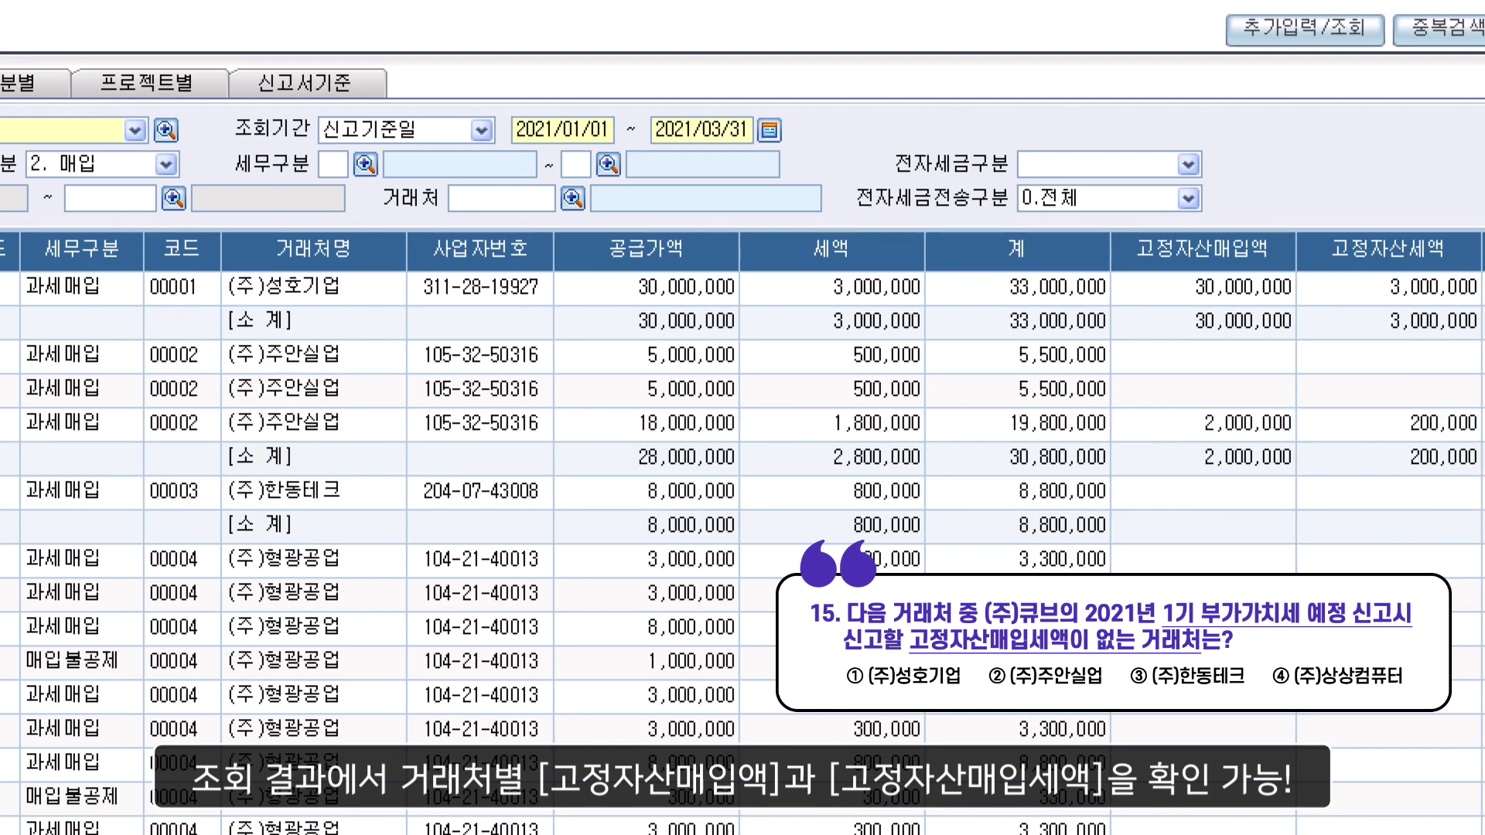
scroll(743, 541, "down", 5)
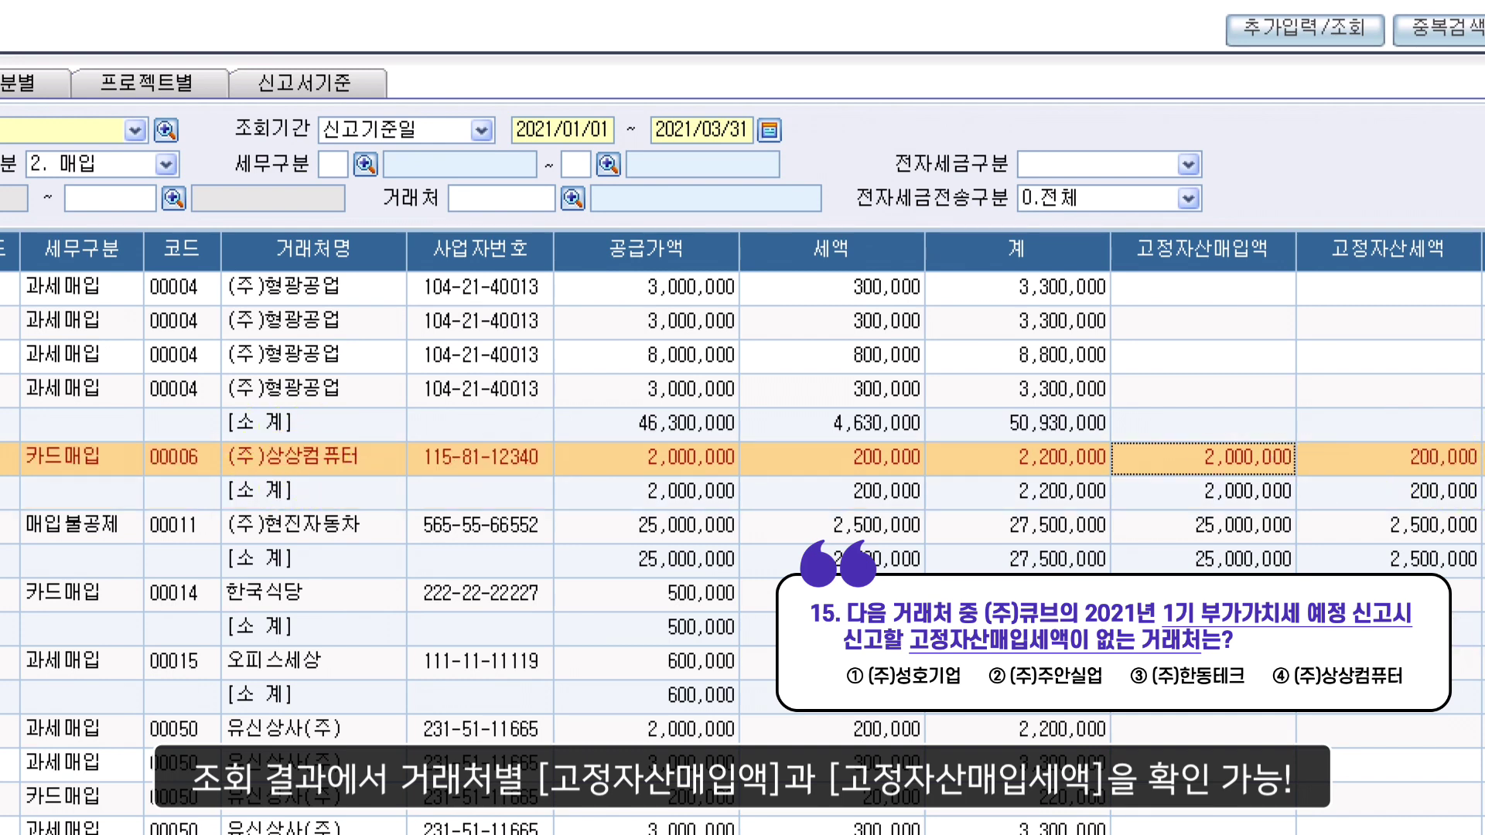
scroll(742, 542, "up", 4)
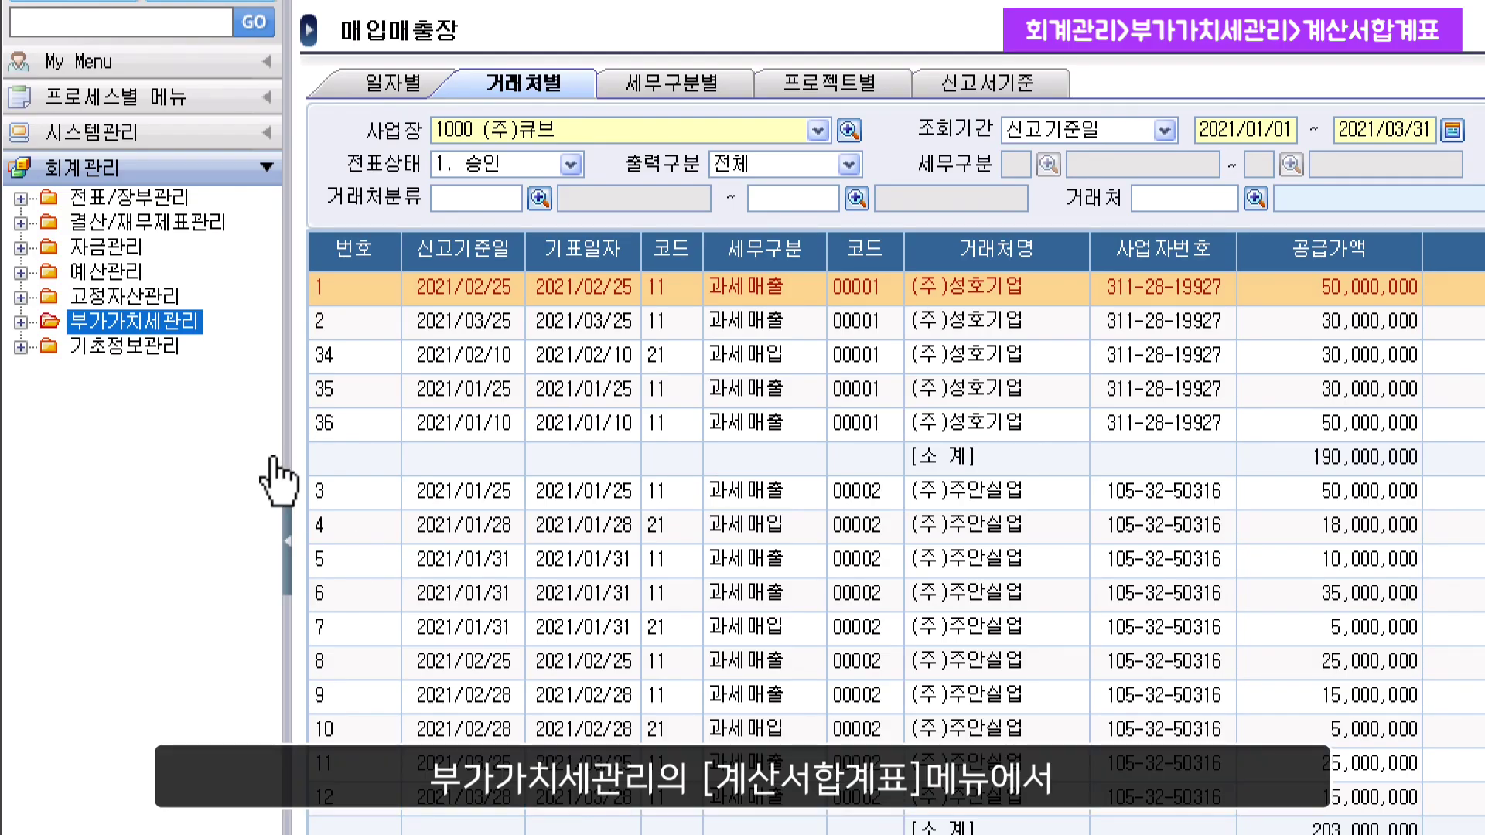
Query the 계산서합계표 for 2/4분기, 2021/04 ~ 2021/06, and show its 전자계산서분(11일이내 전송분) by 거래처
left_click(158, 323)
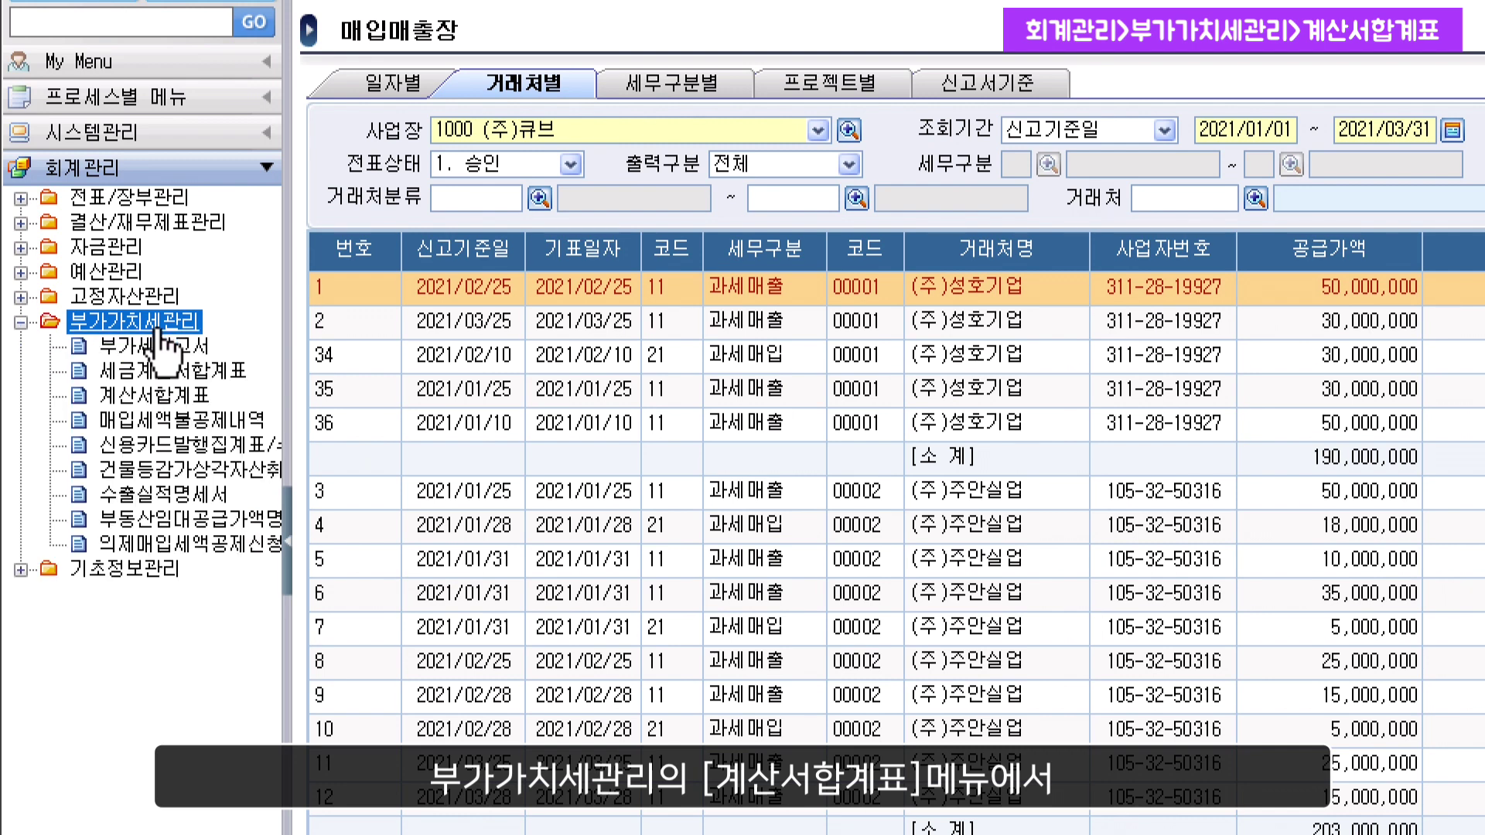
left_click(151, 396)
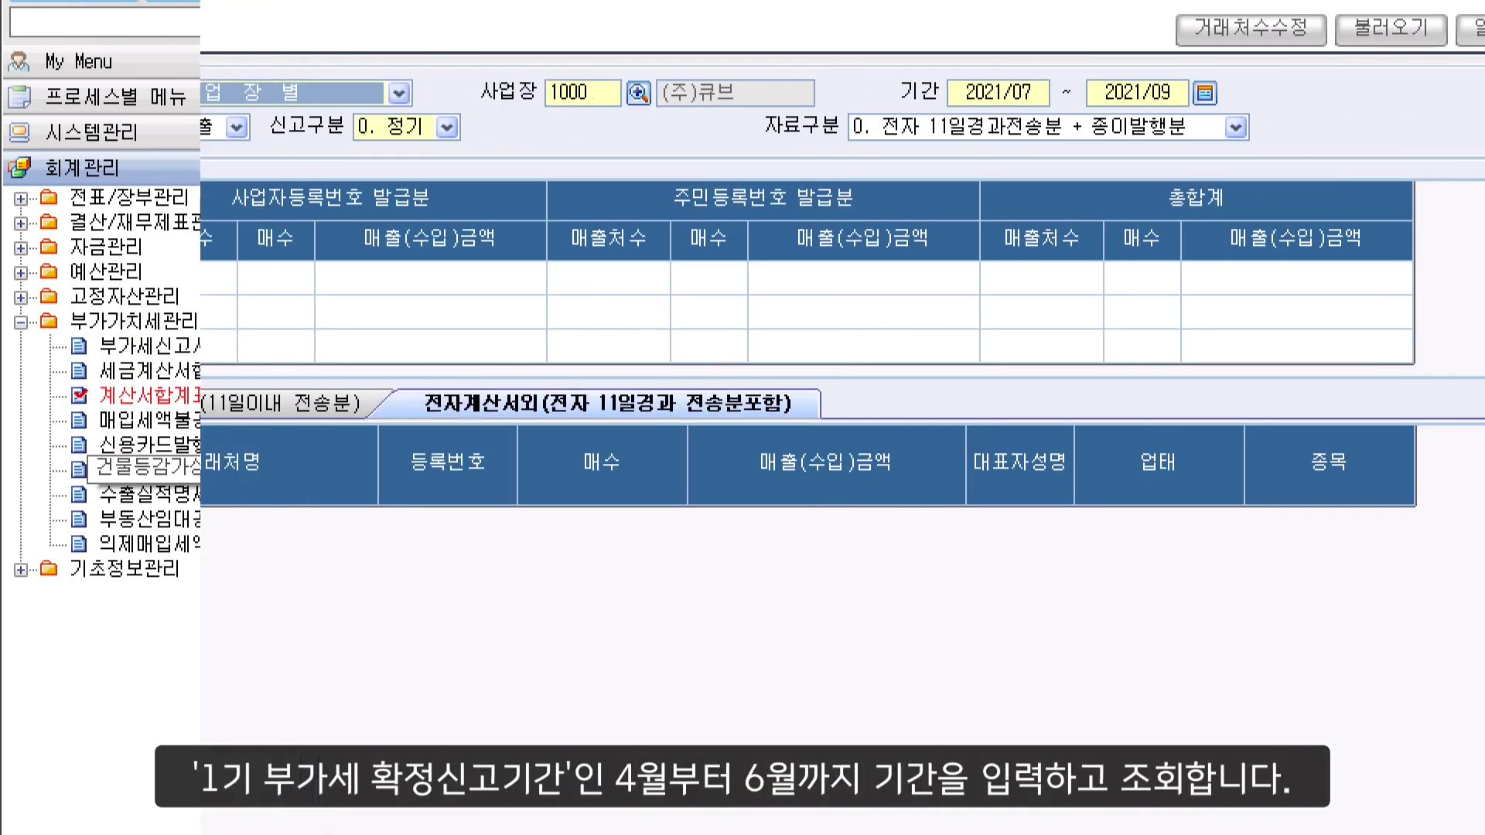
left_click(1205, 93)
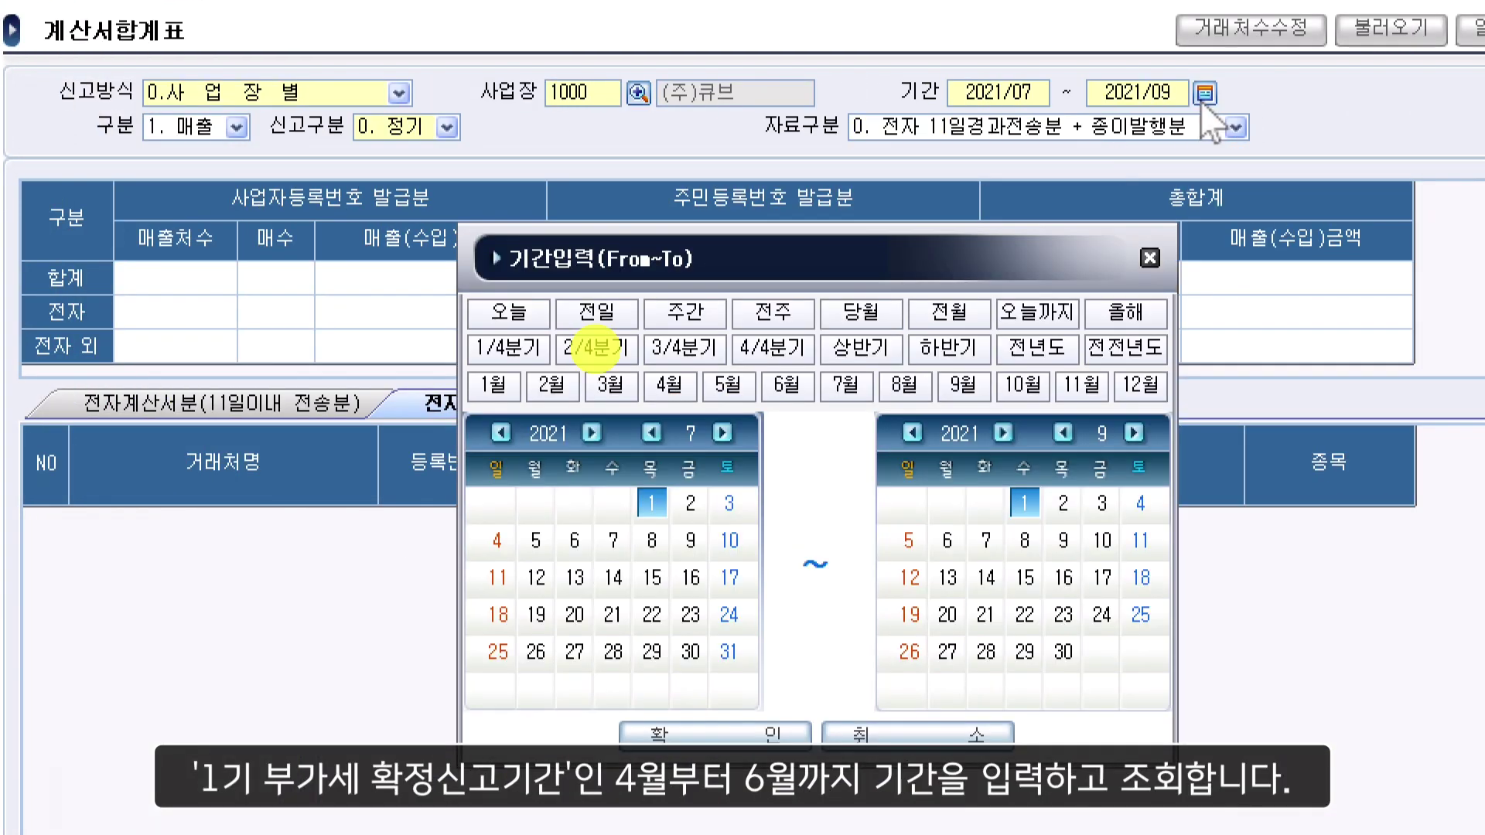
left_click(595, 348)
left_click(662, 733)
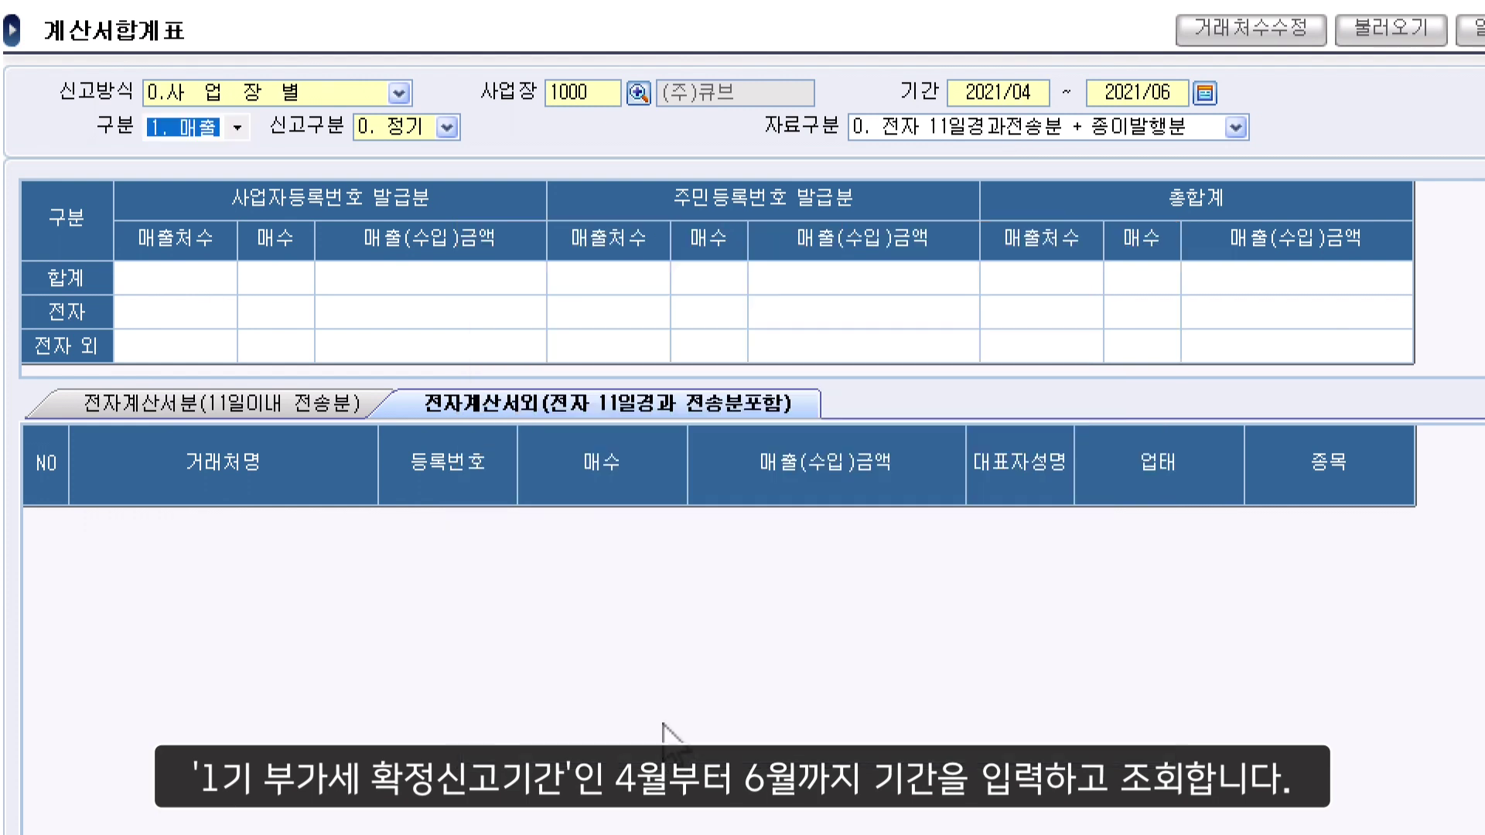
left_click(743, 499)
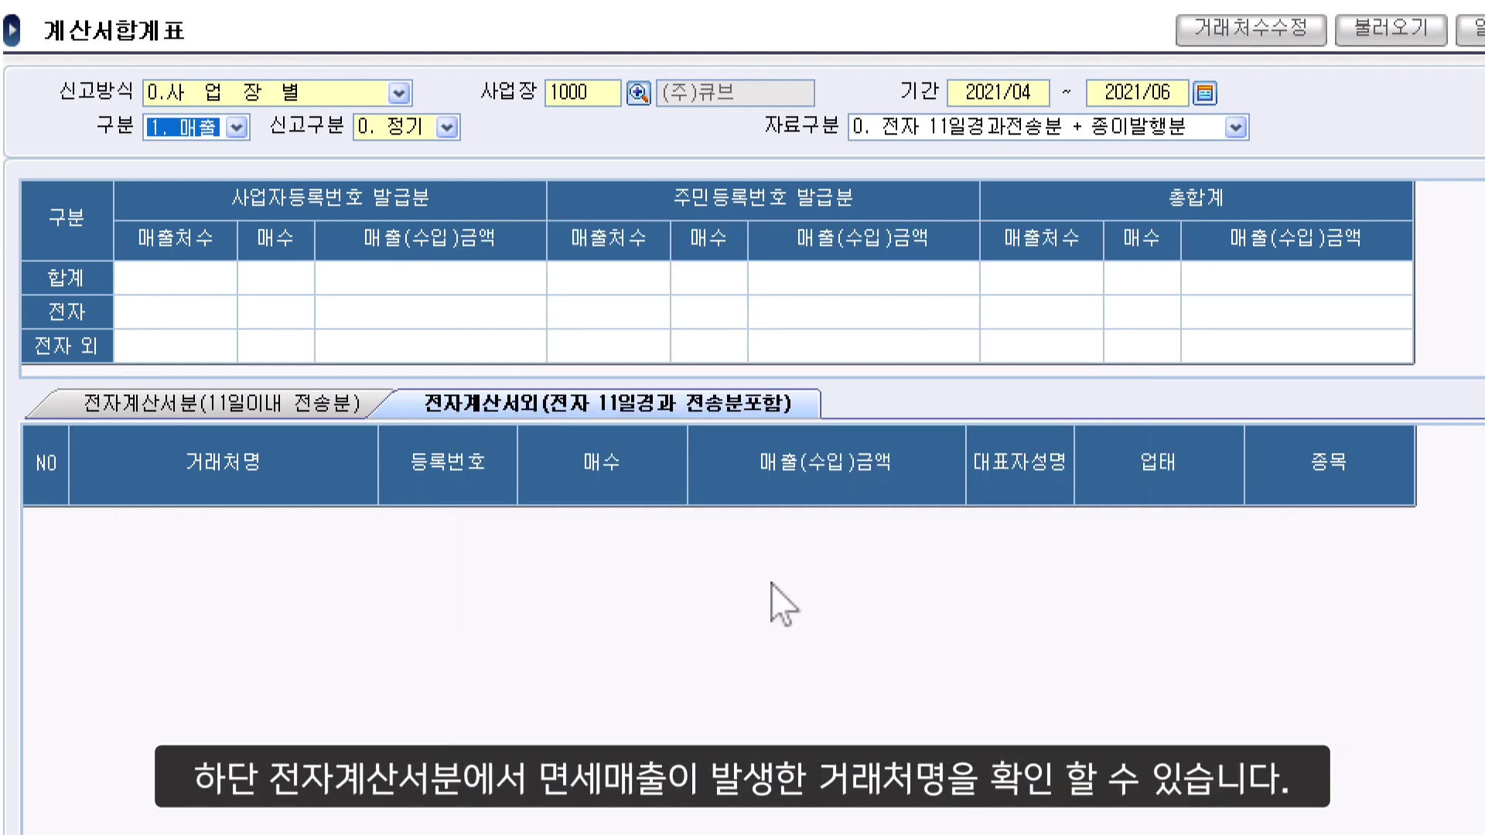
left_click(236, 403)
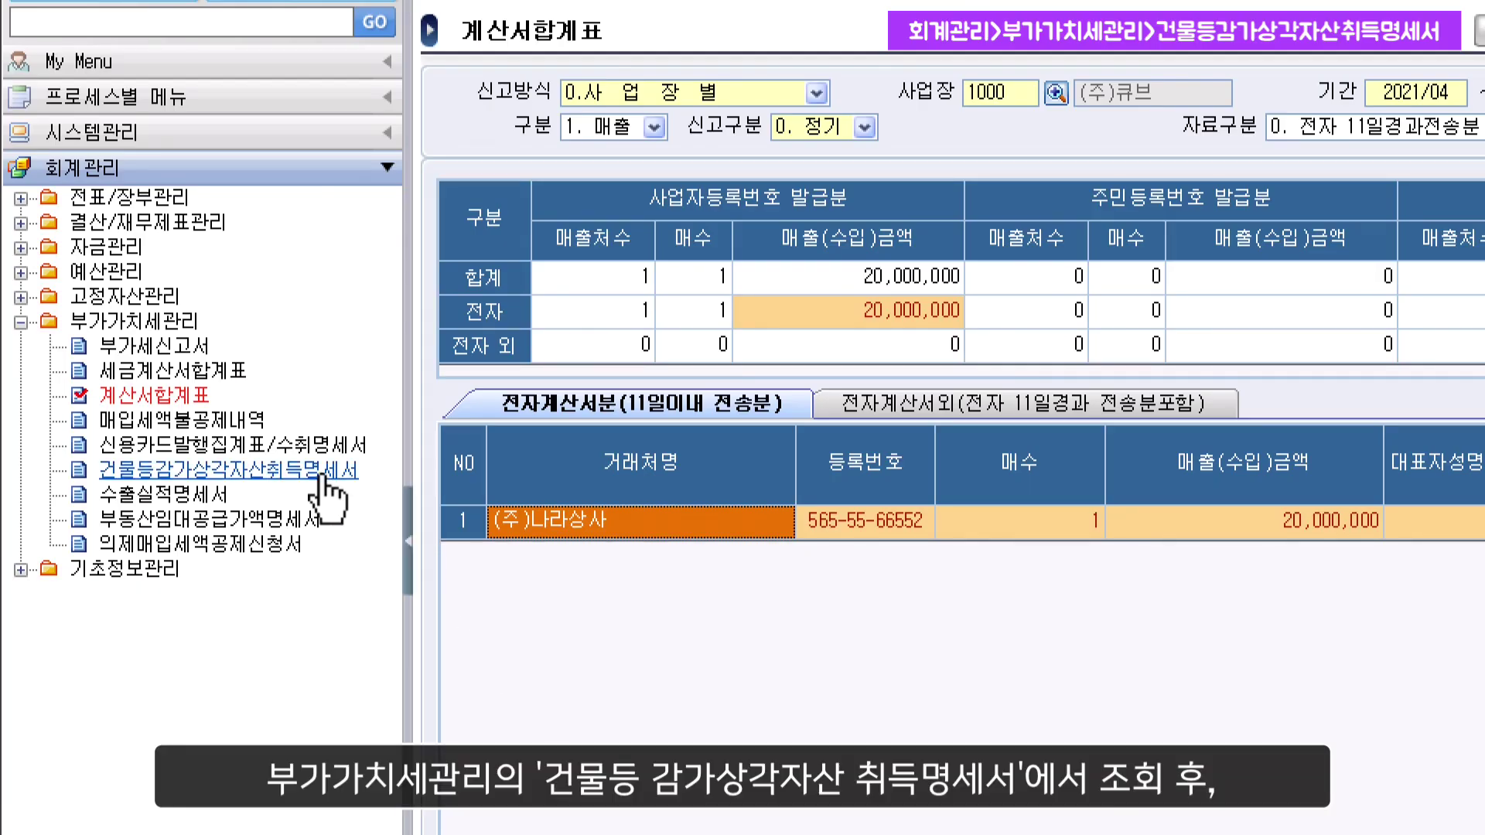
Open the 건물등감가상각자산취득명세서 for 2021/07 ~ 2021/09 and load its acquisition data
left_click(321, 473)
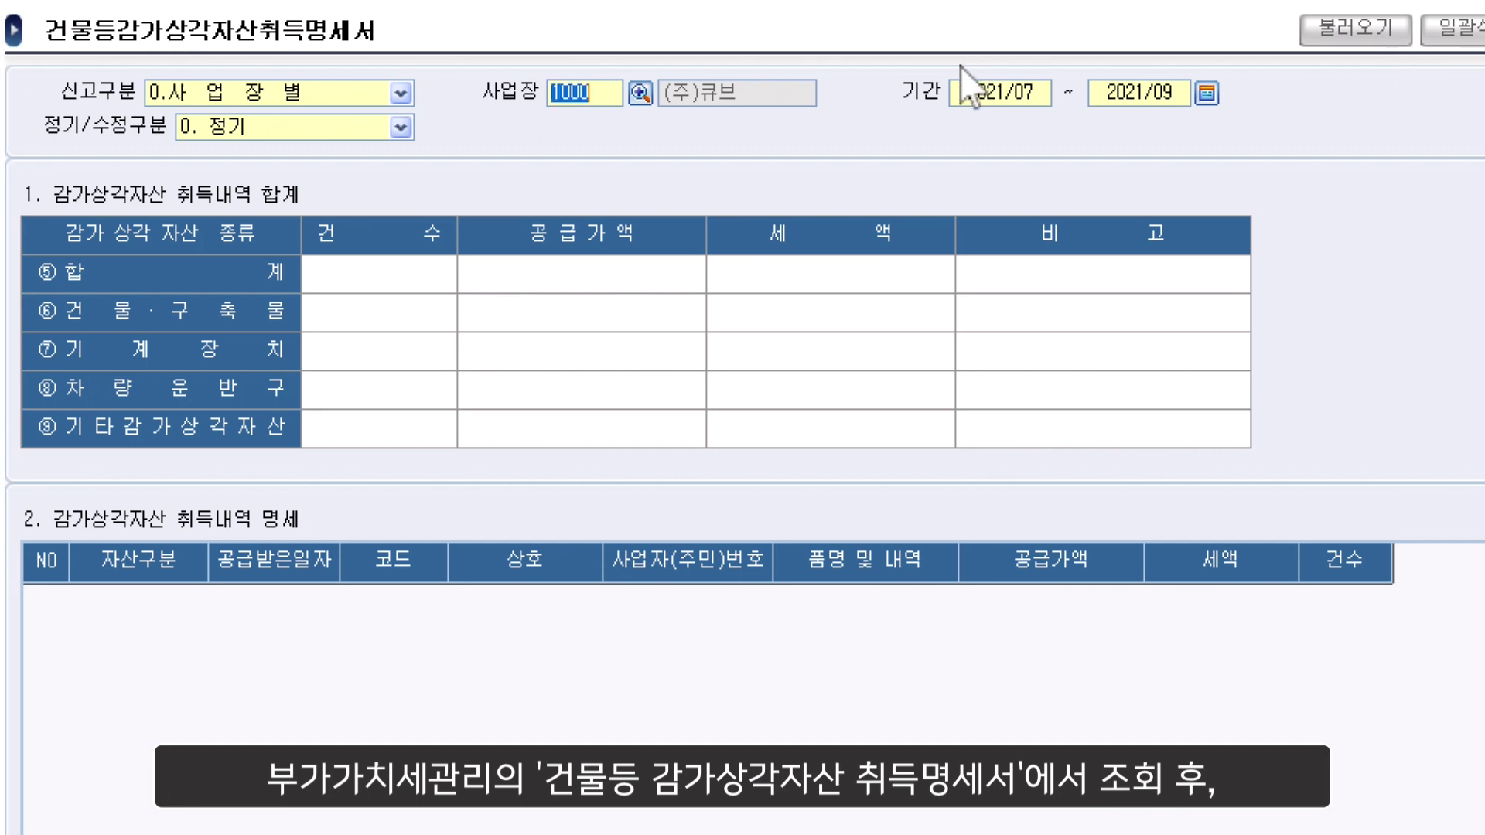
key("Return")
left_click(1379, 35)
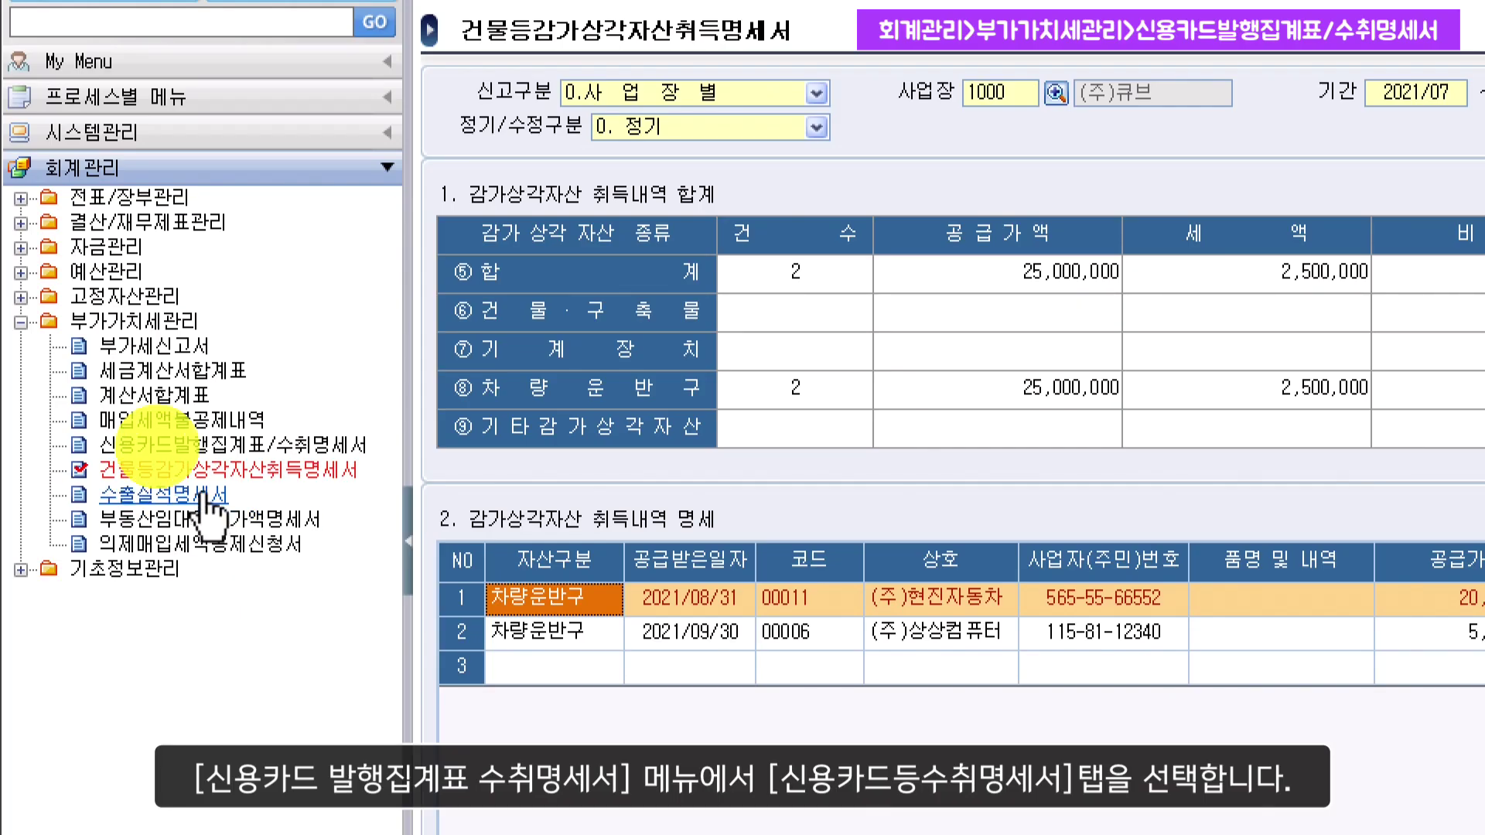
Load the 신용카드등수취명세서 data in 신용카드발행집계표/수취명세서 for 2/4분기, 2021/04 ~ 2021/06
left_click(223, 448)
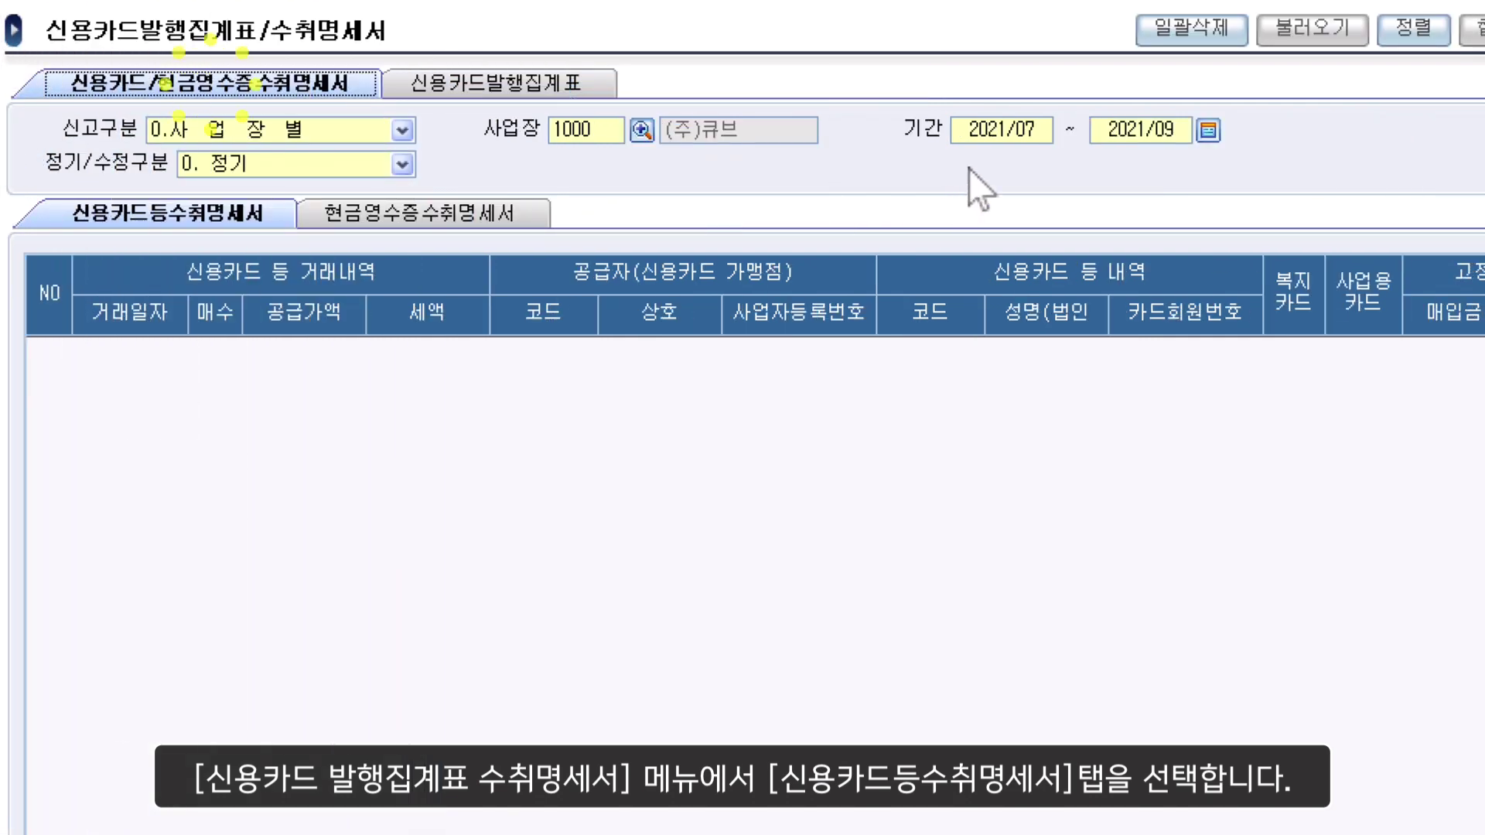
left_click(1211, 132)
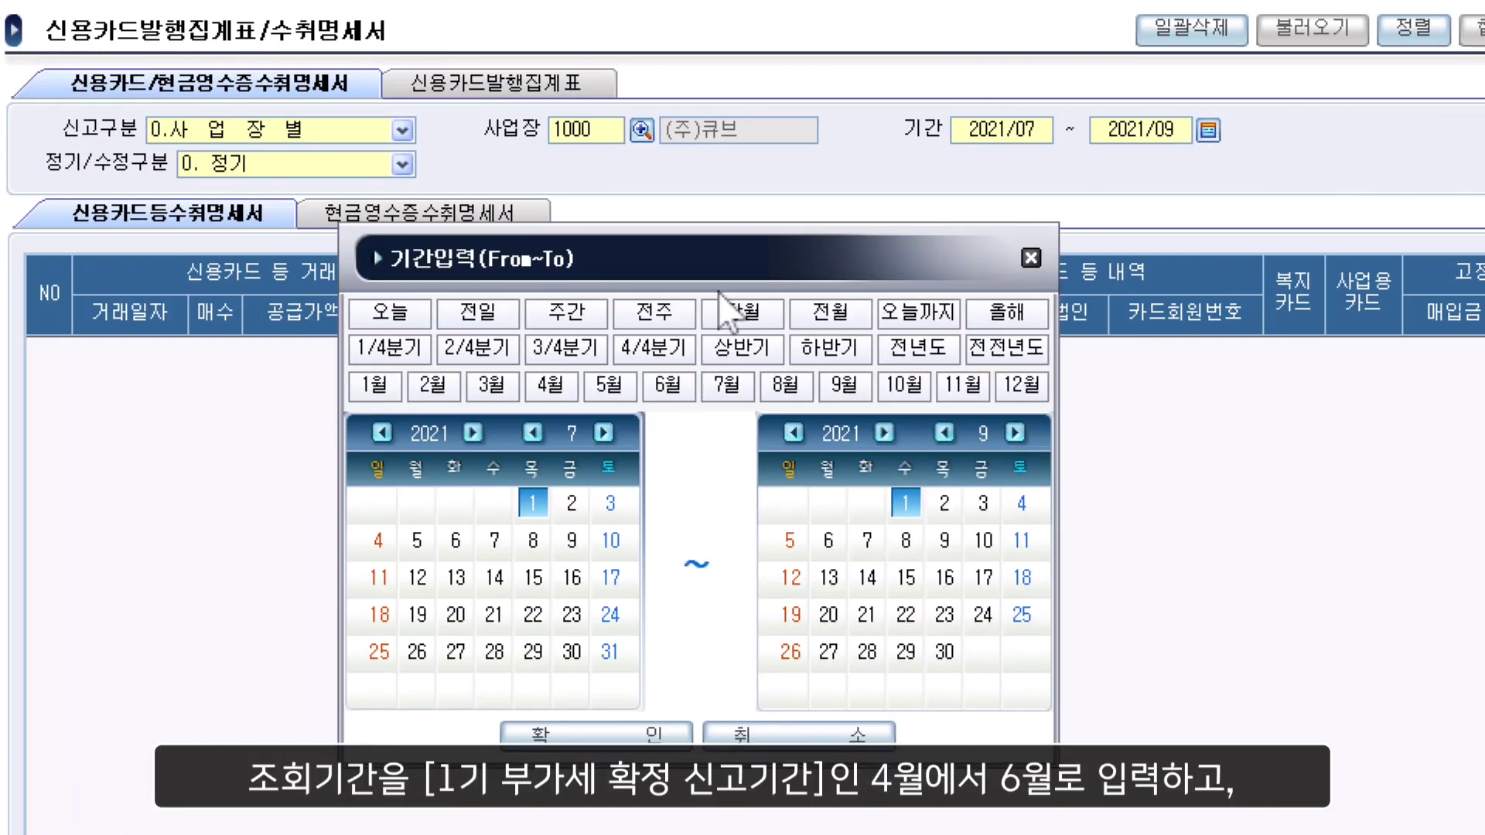
left_click(477, 347)
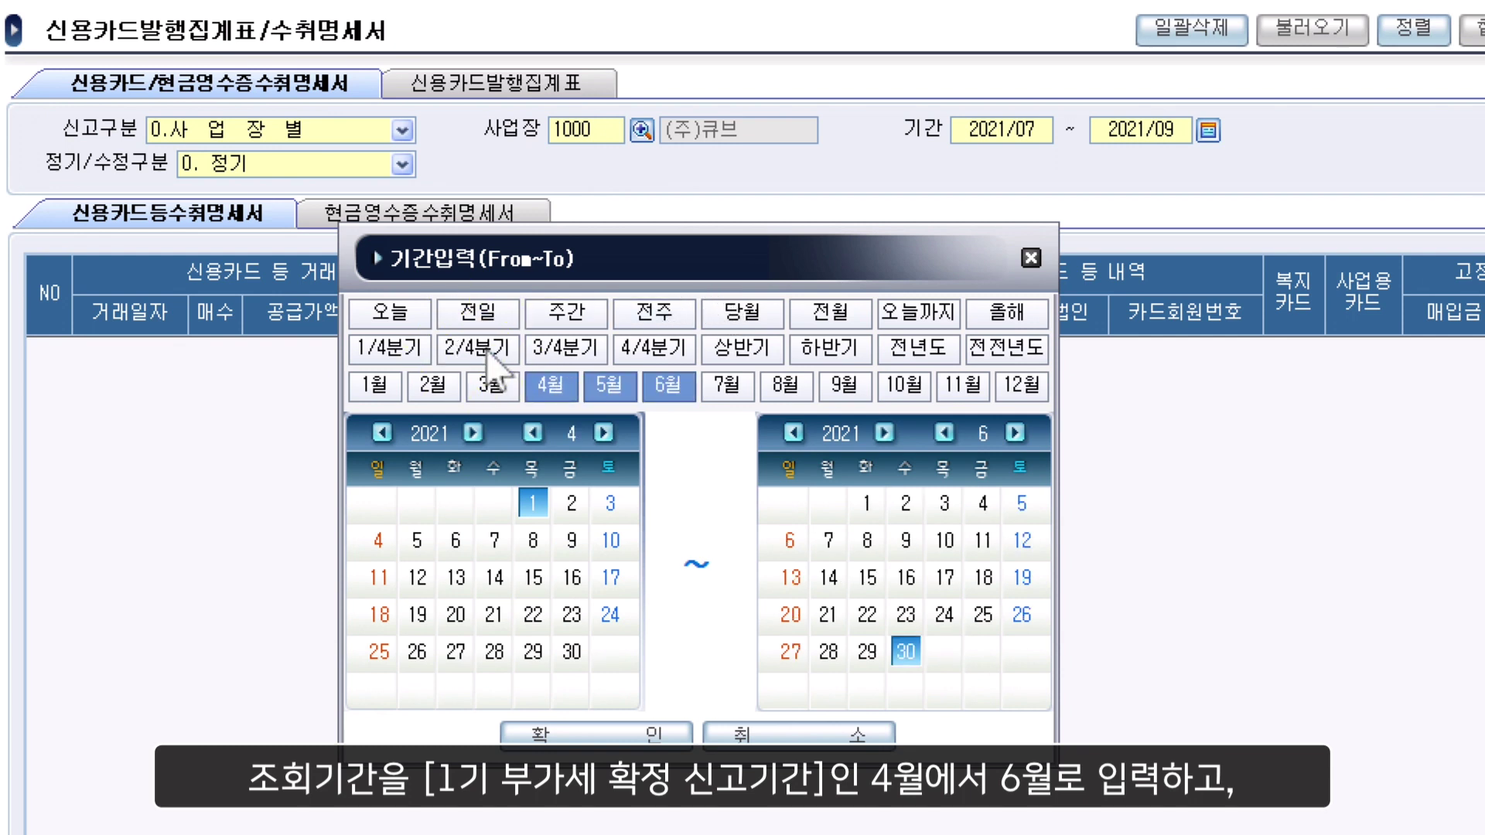
left_click(588, 733)
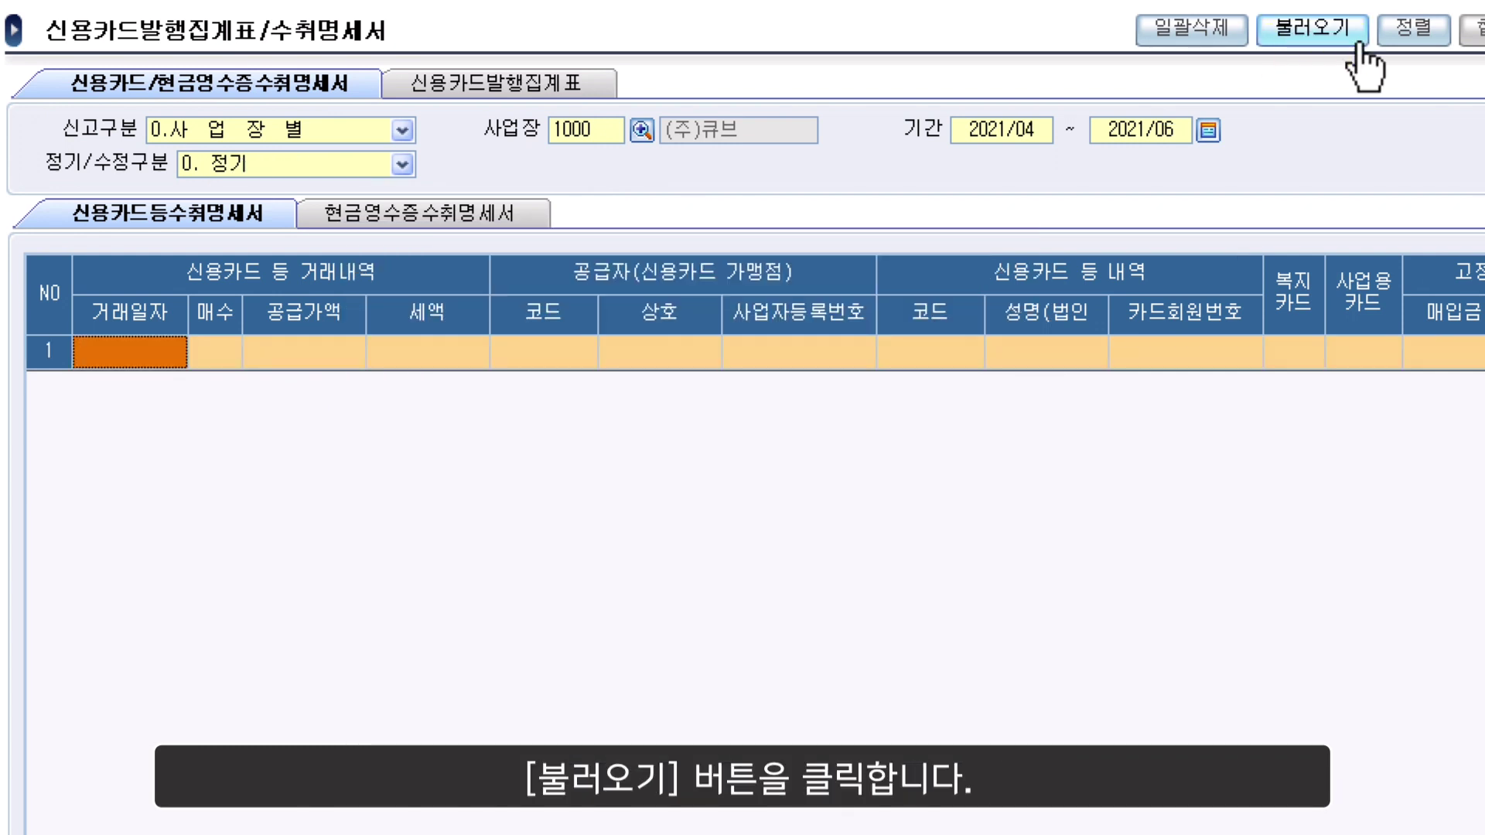
left_click(1353, 42)
left_click(650, 598)
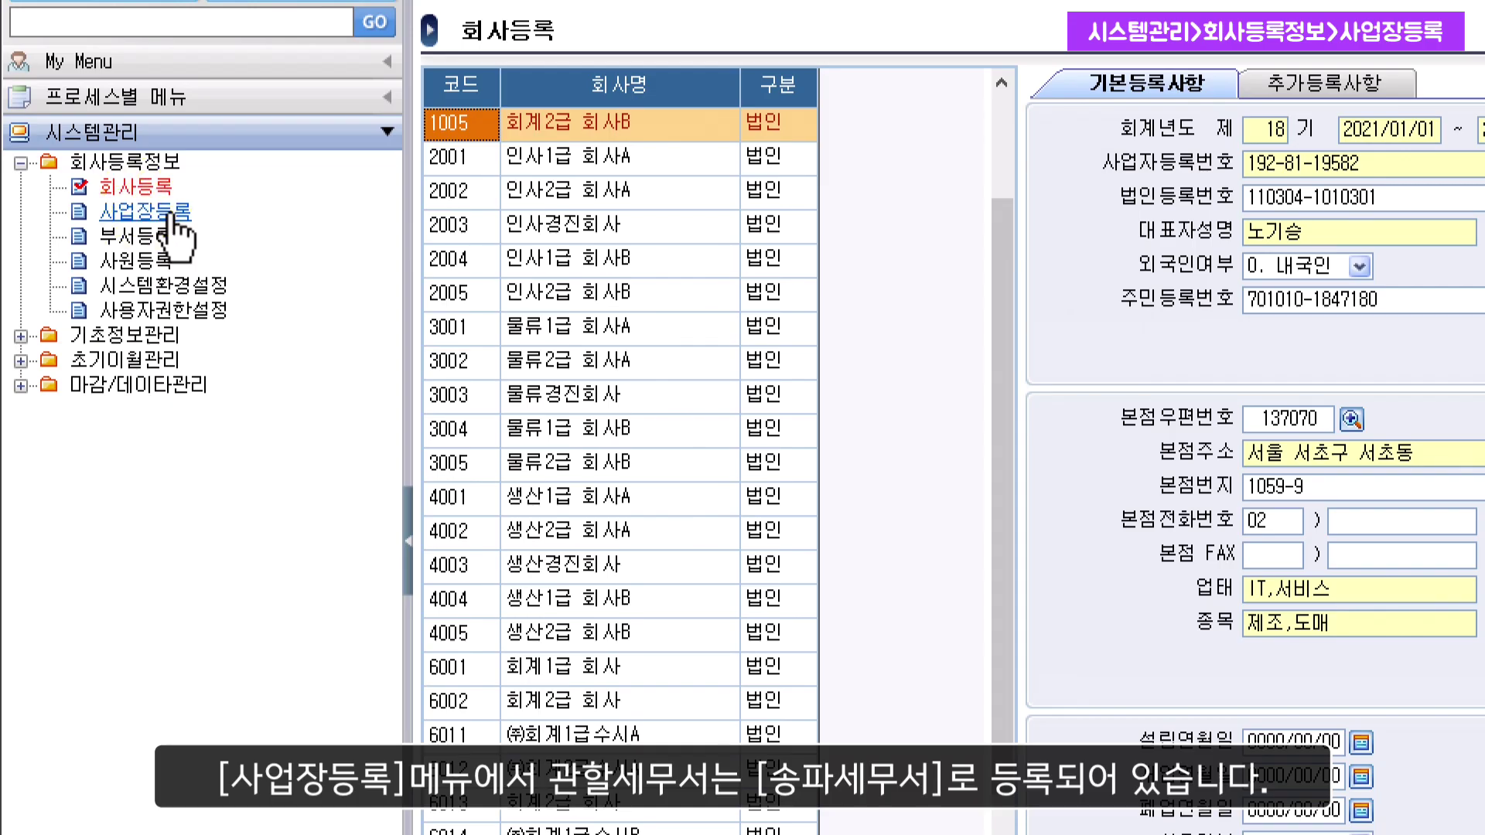
Check the 관할세무서 of (주)큐브 in 사업장등록
left_click(151, 213)
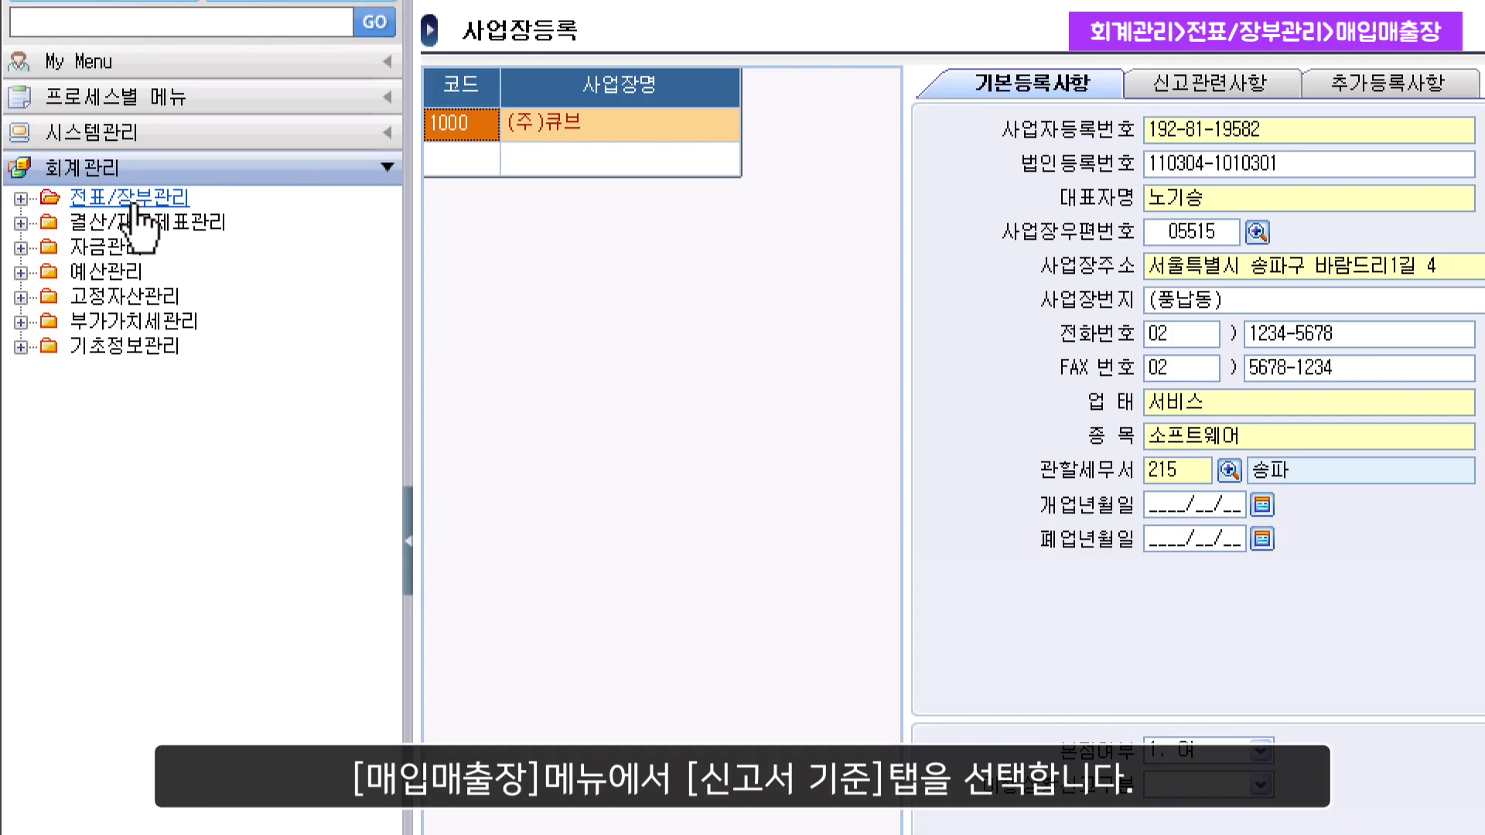
Open the 신고서기준 view of 매입매출장 and set its 조회기간 to 4/4분기, 2021/10/01 ~ 2021/12/31
double_click(128, 197)
left_click(190, 499)
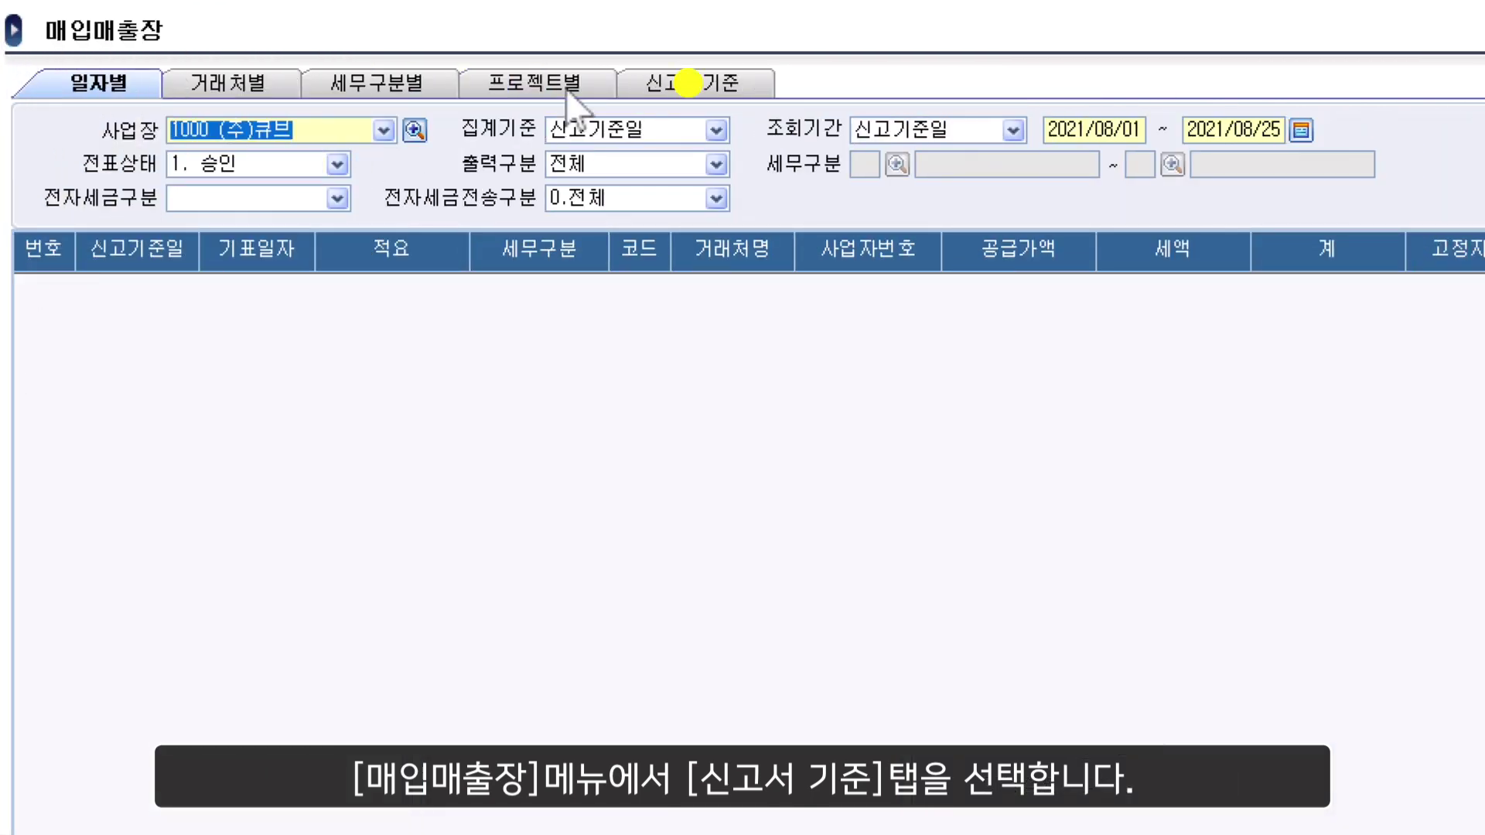
left_click(688, 83)
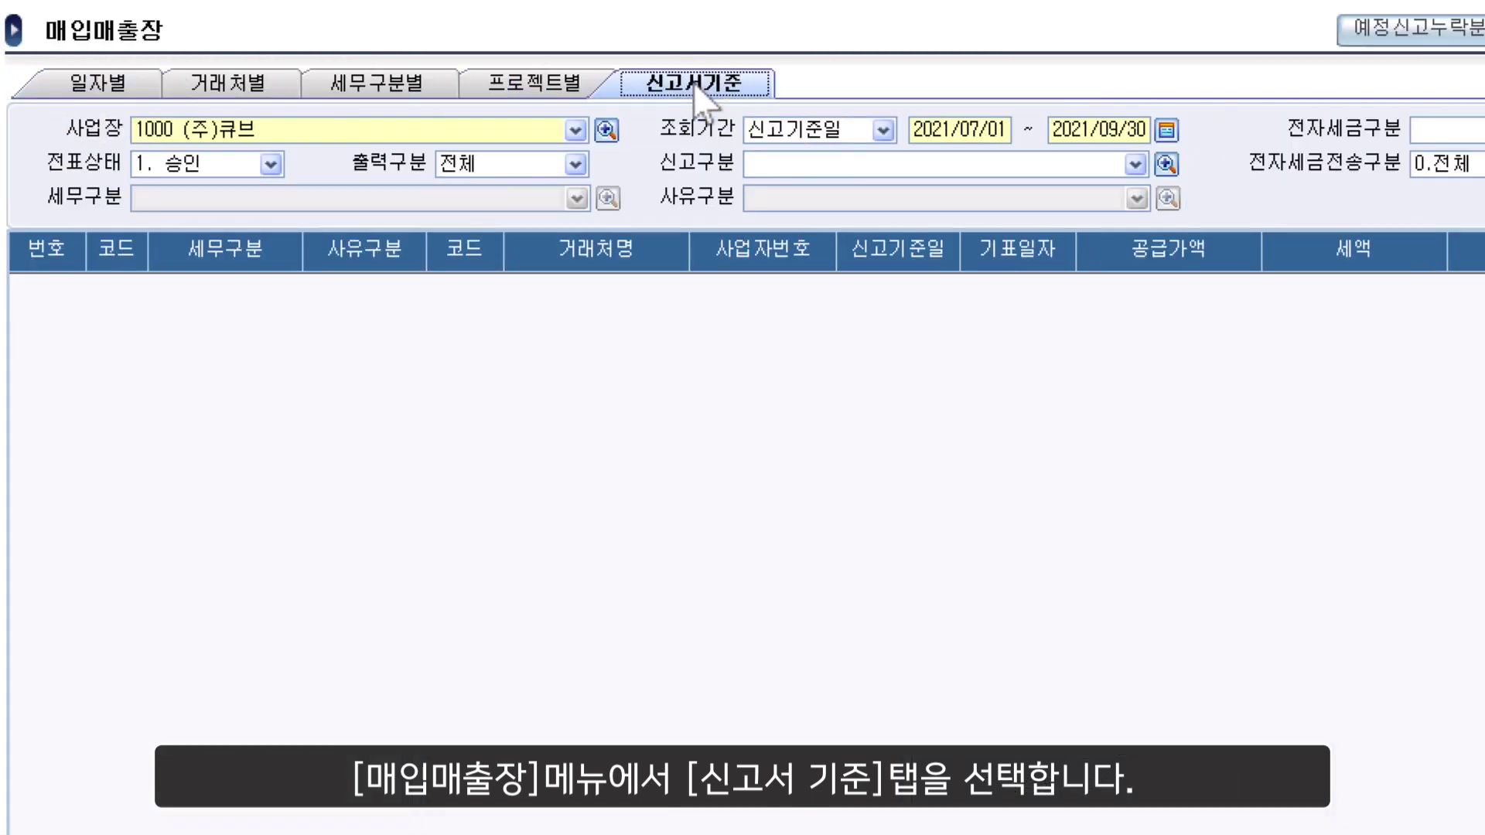
left_click(1167, 130)
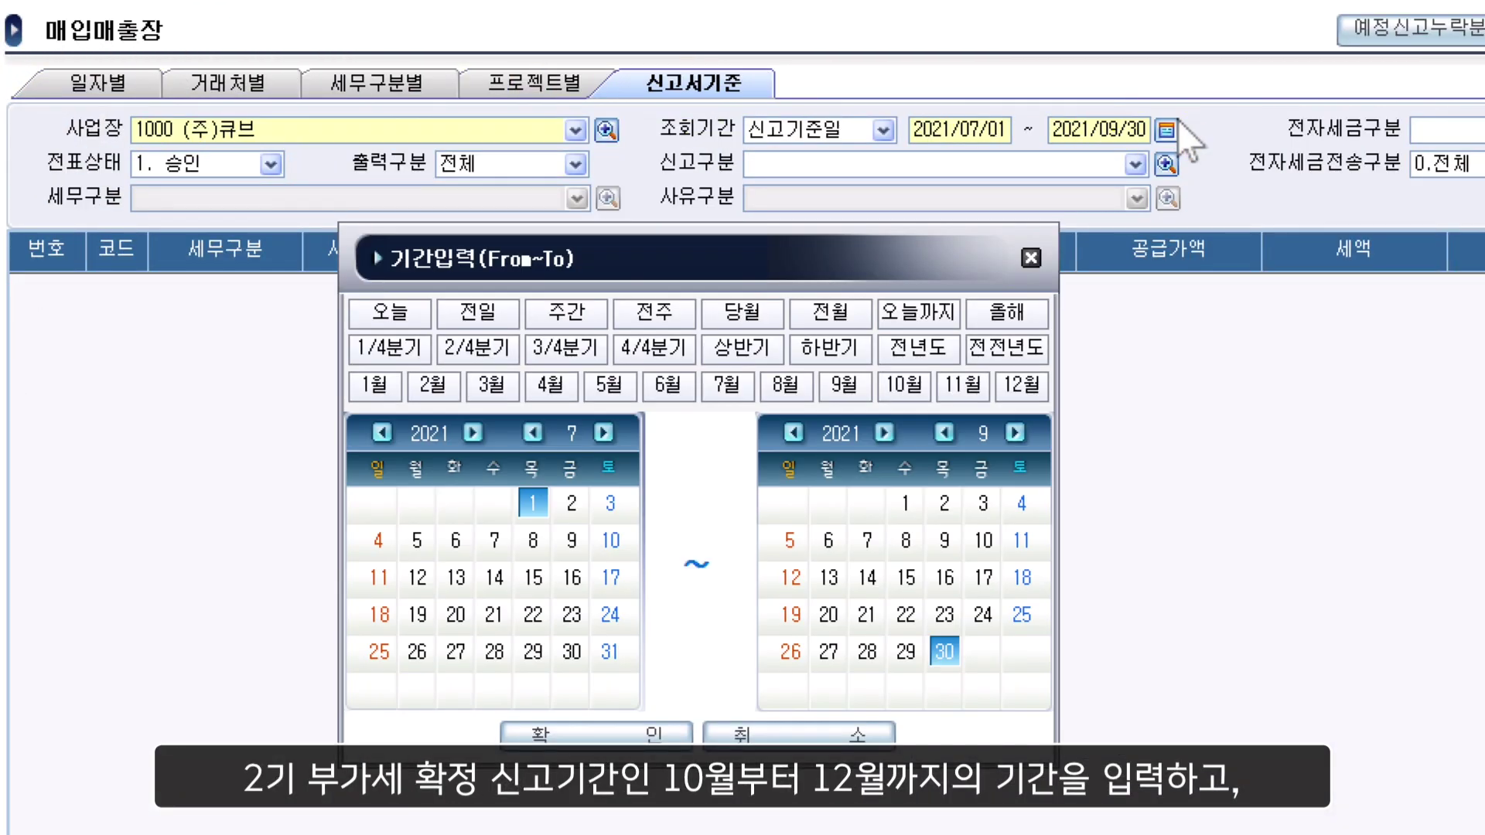
left_click(632, 364)
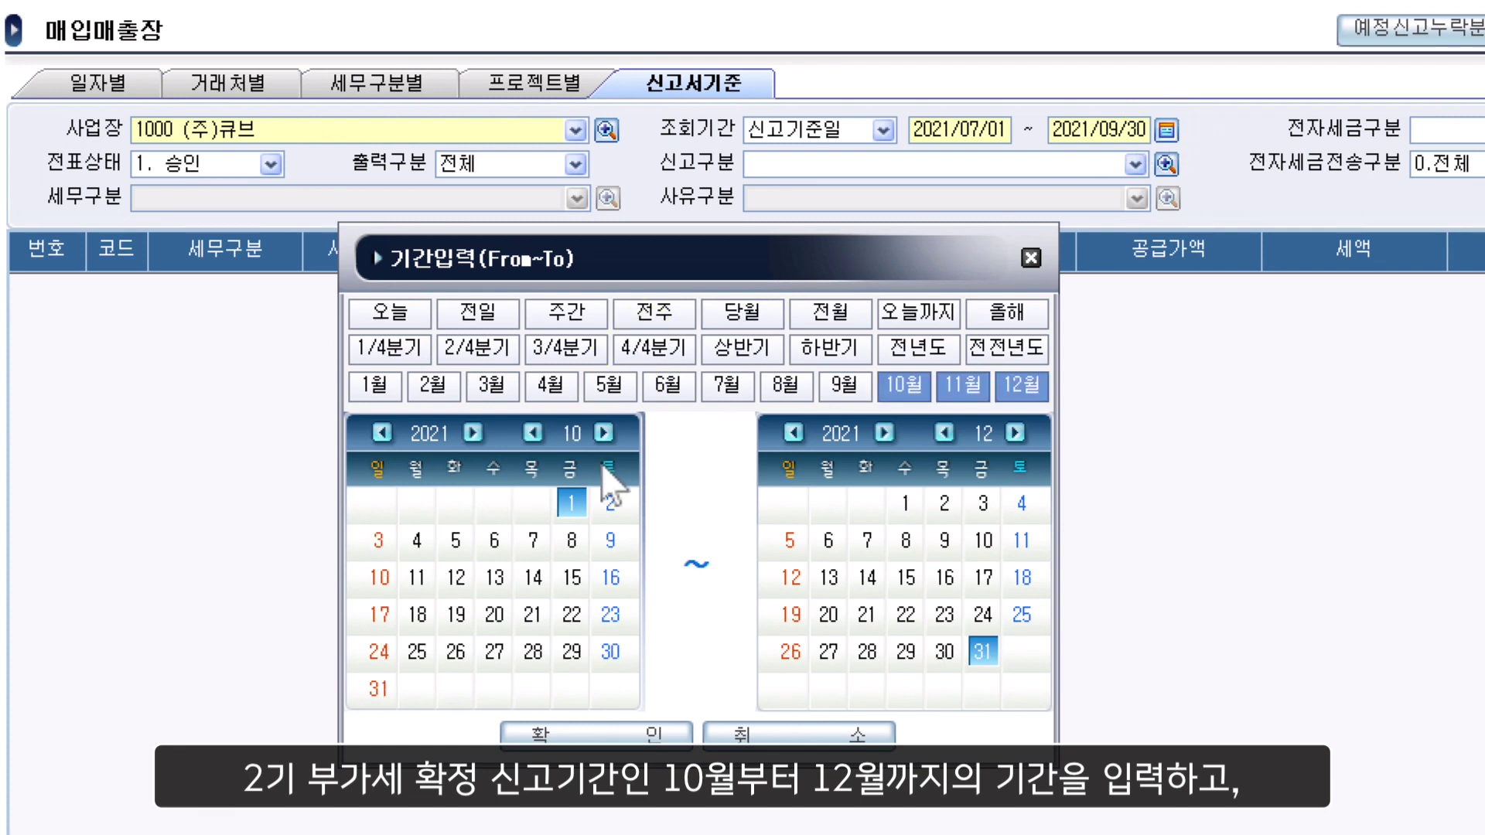
left_click(592, 739)
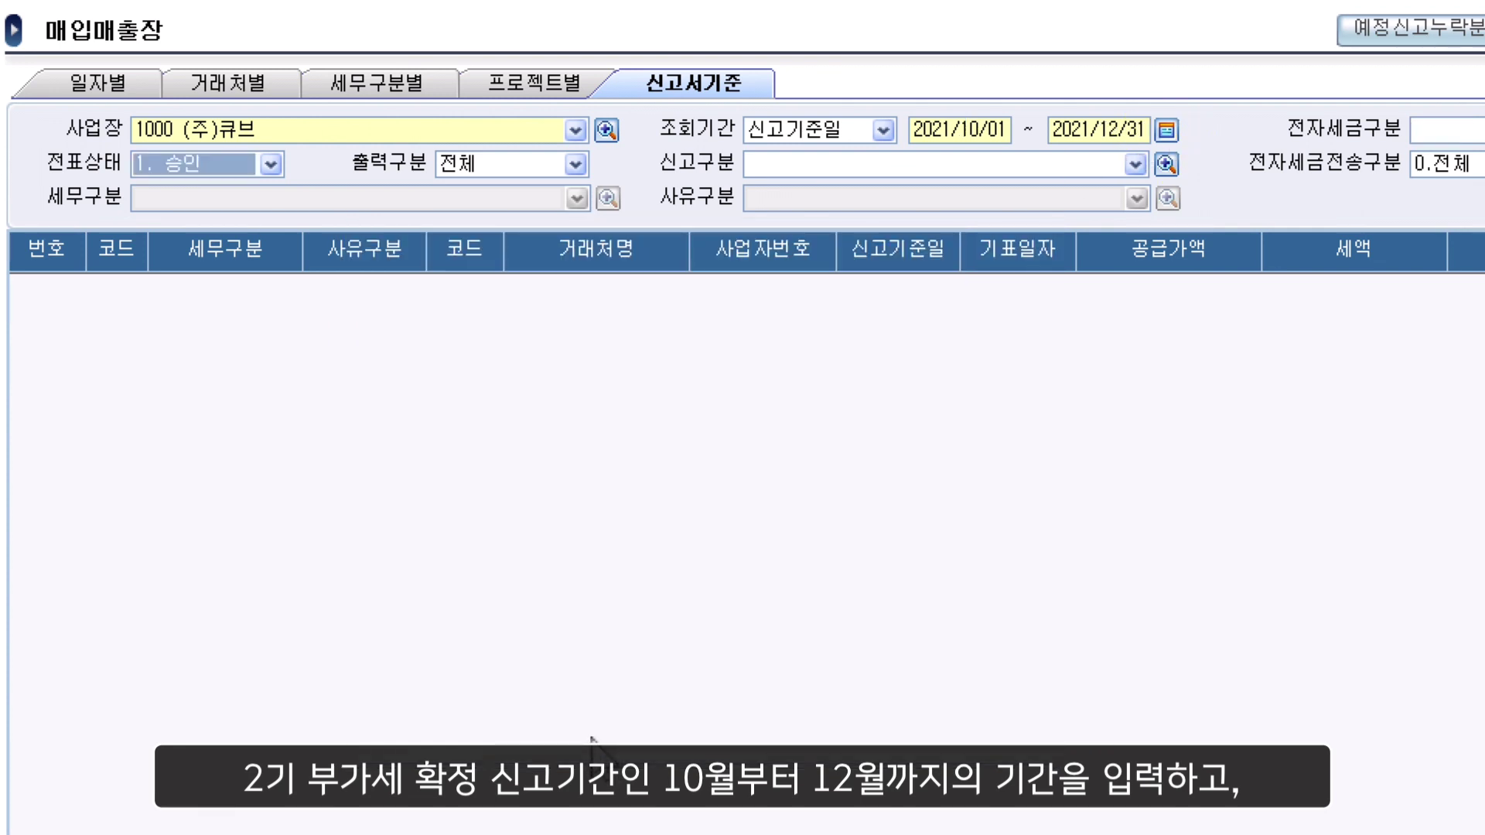
Set the 출력구분 to 2. 매입 and query the purchases in the 신고서기준 view
left_click(510, 172)
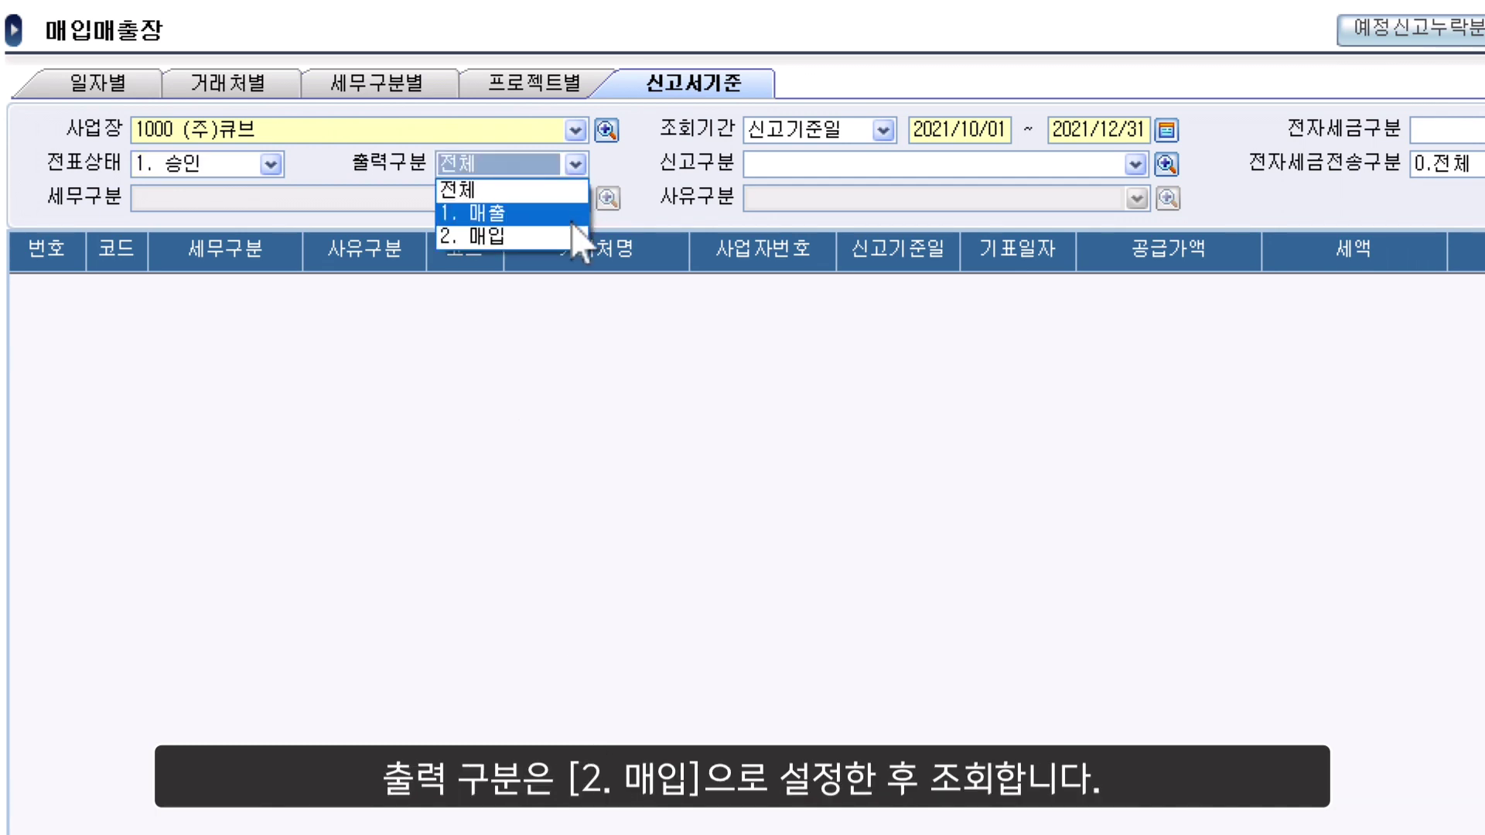
left_click(476, 236)
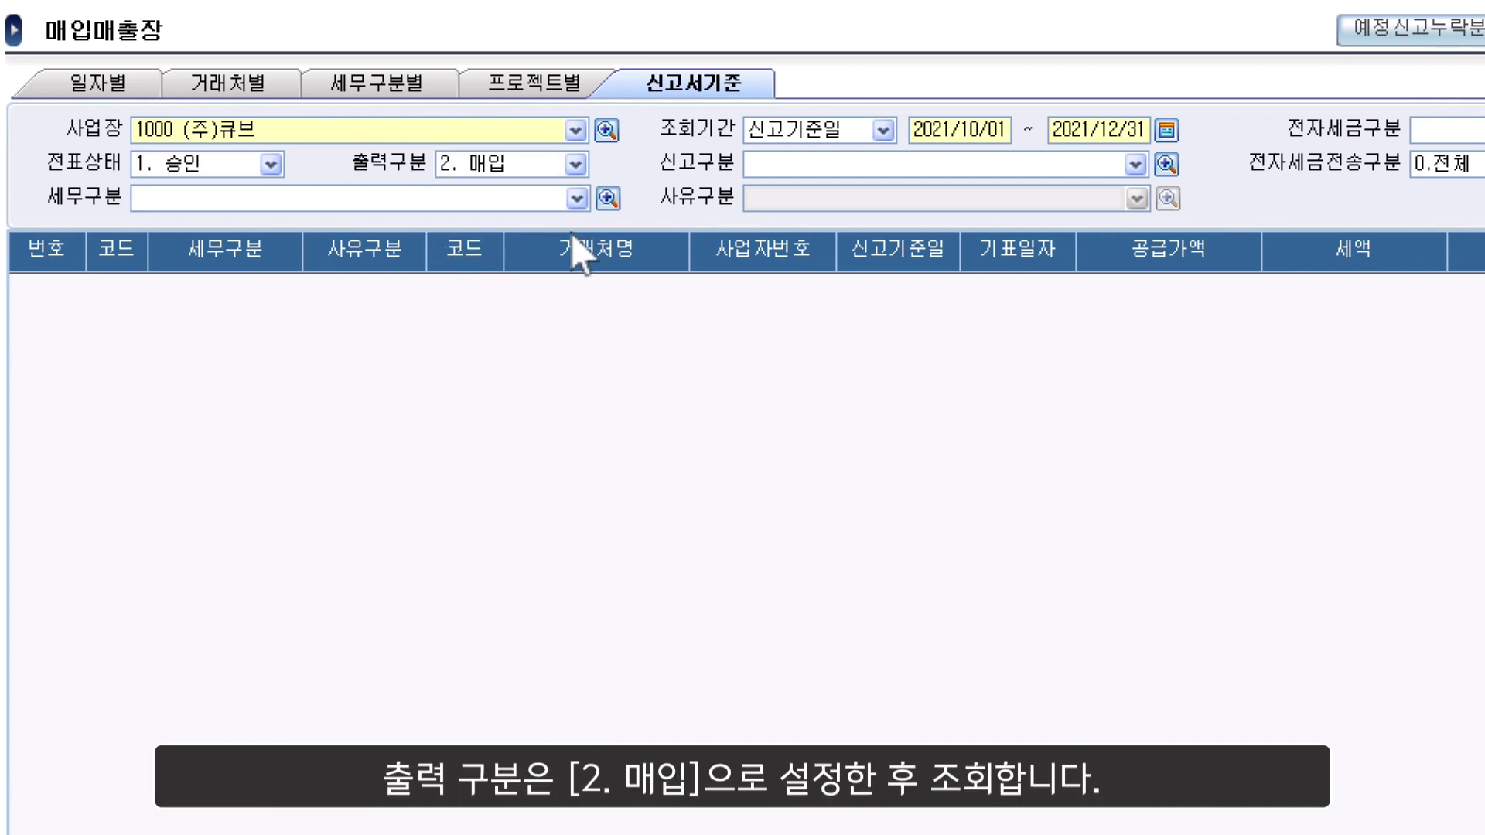
key("F12")
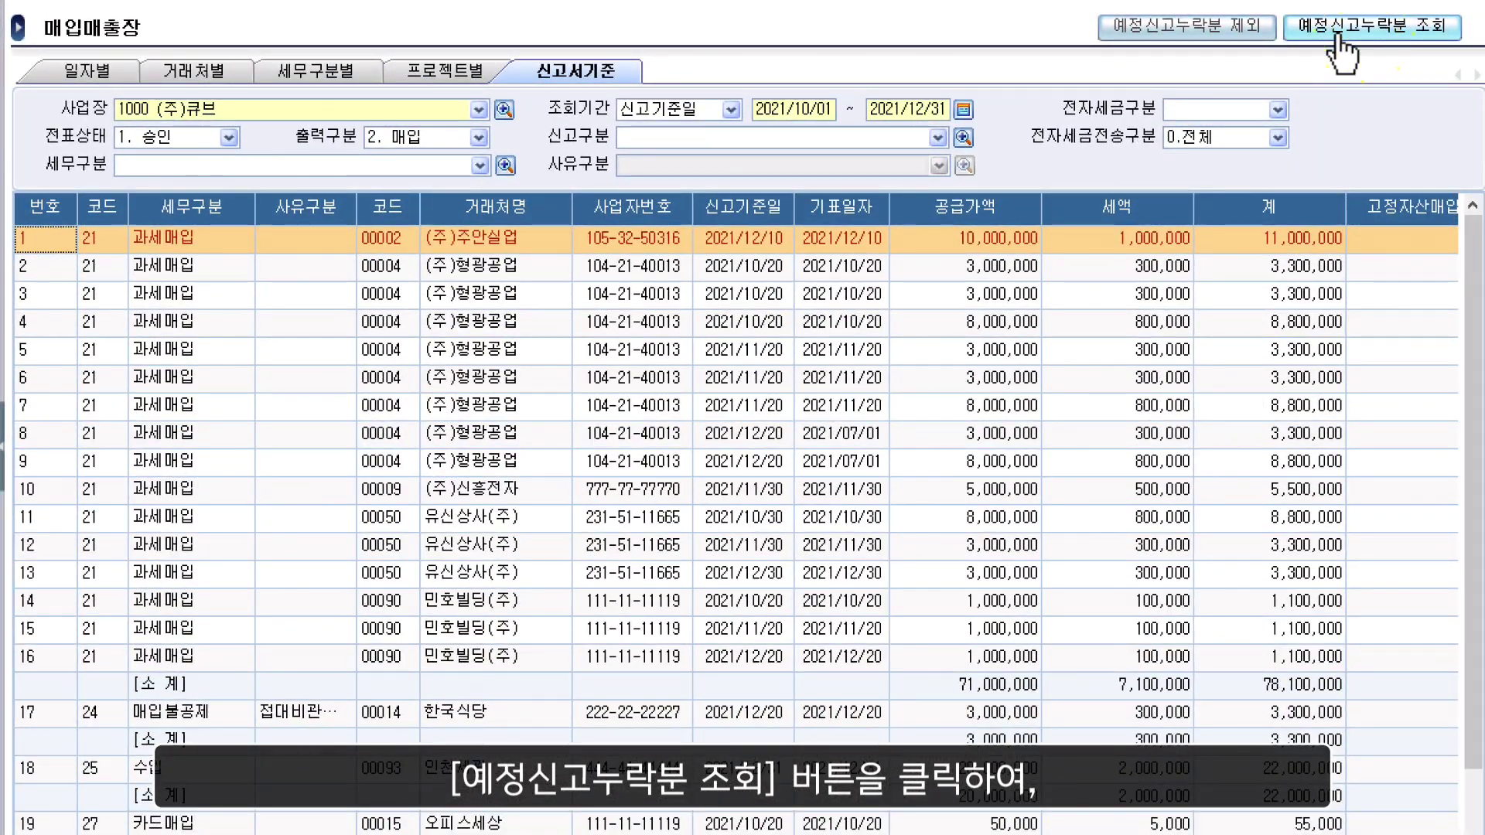
Restrict the purchase list to the 예정신고누락분 and examine the listed entries
left_click(1342, 35)
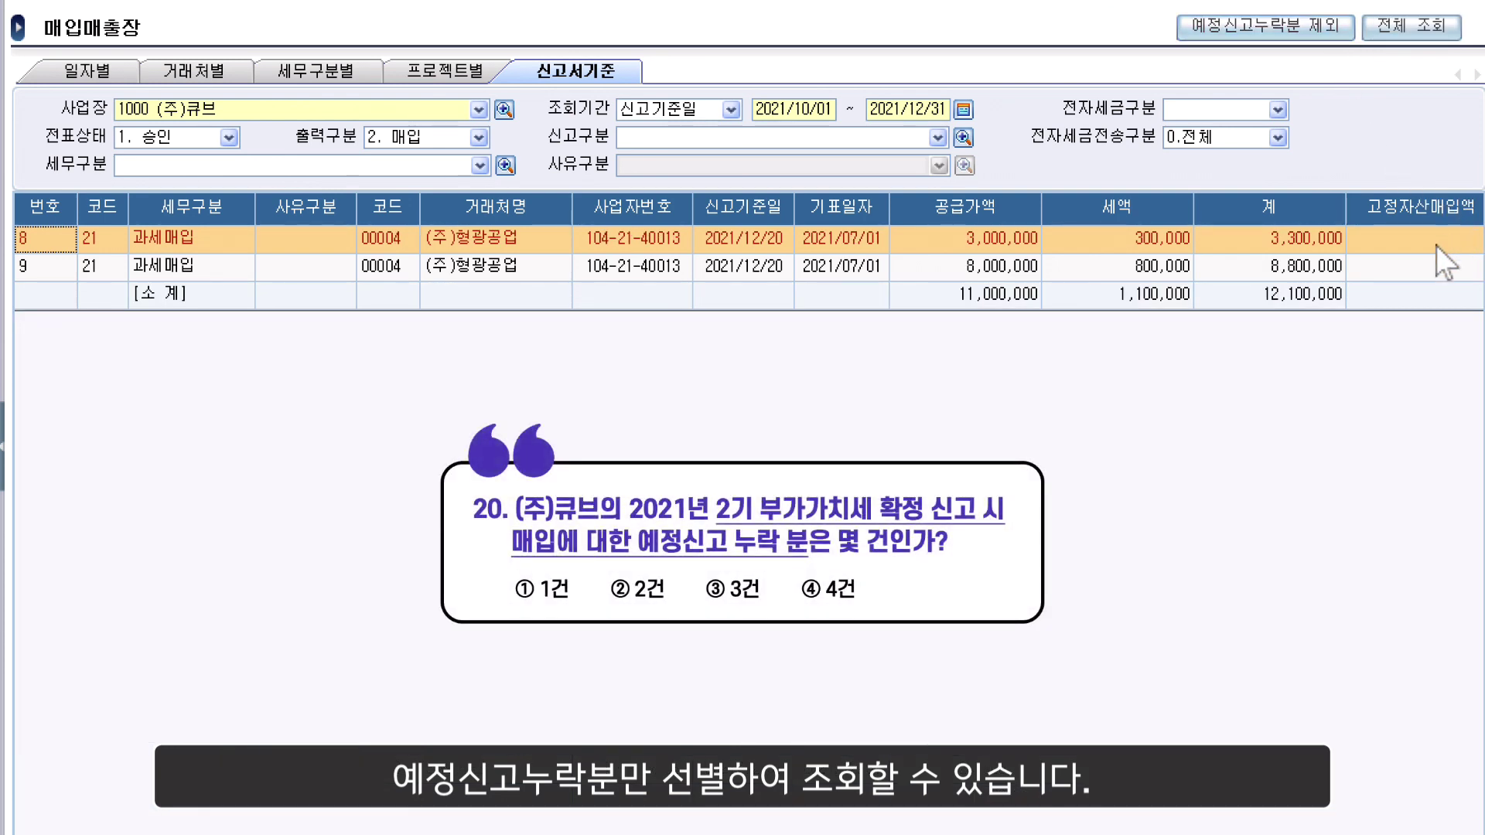
left_click(1430, 267)
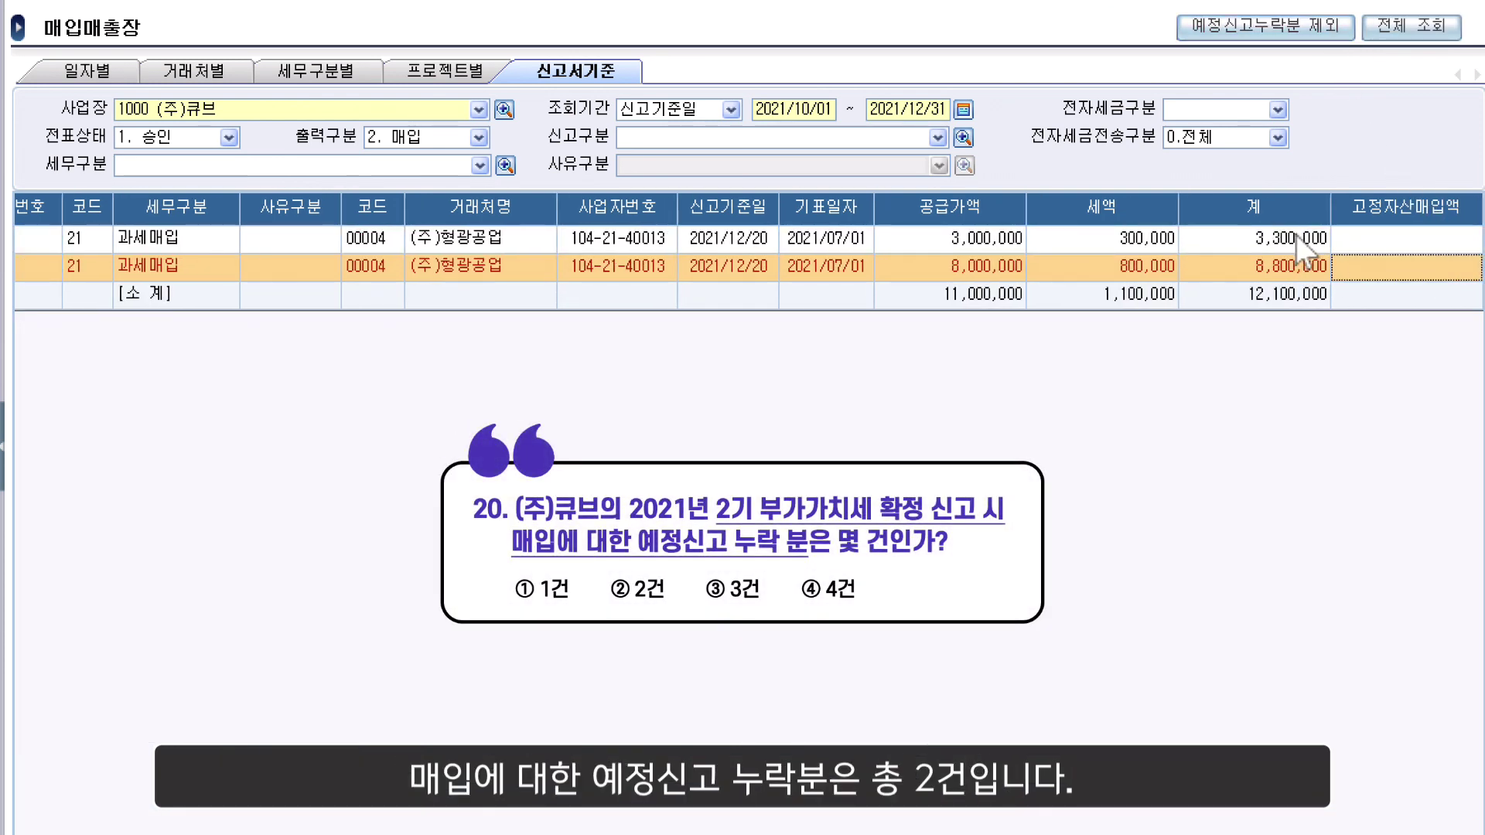
left_click(1302, 268)
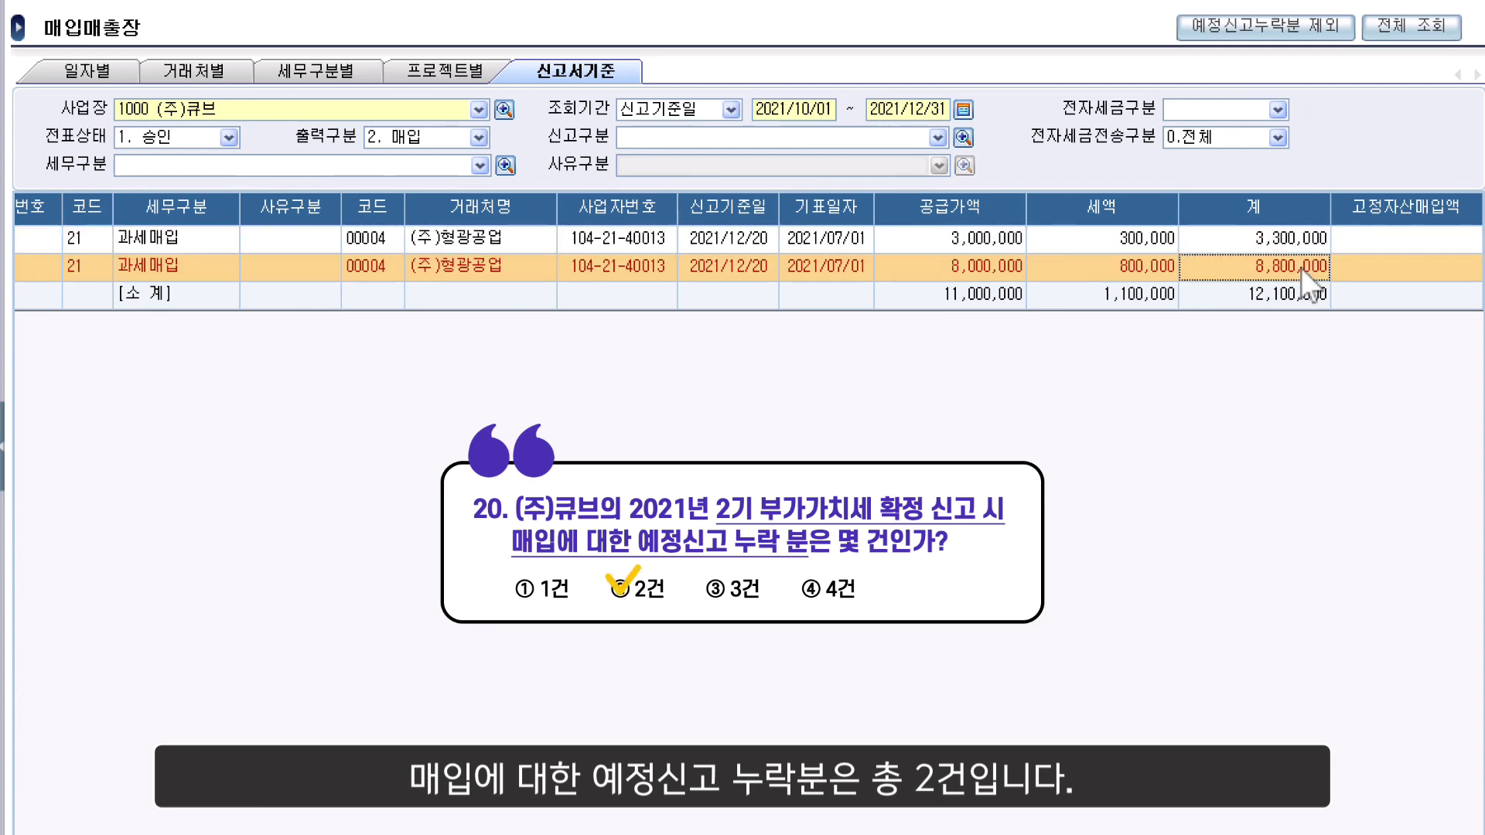